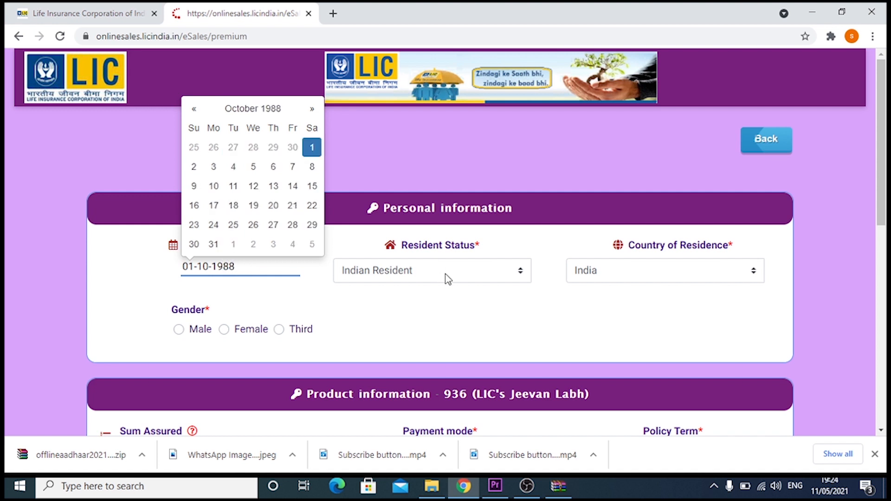
- Keep the birth date and country of residence, and set the proposer's gender to Male
key("Tab")
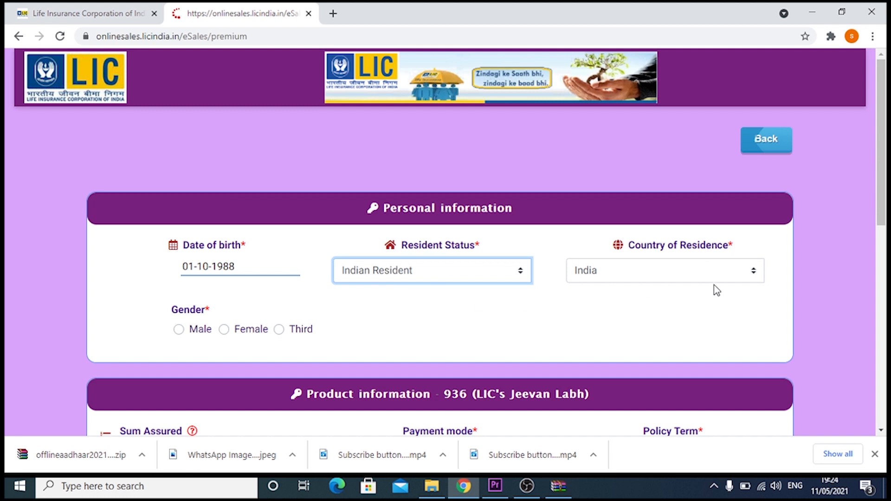
key("Tab")
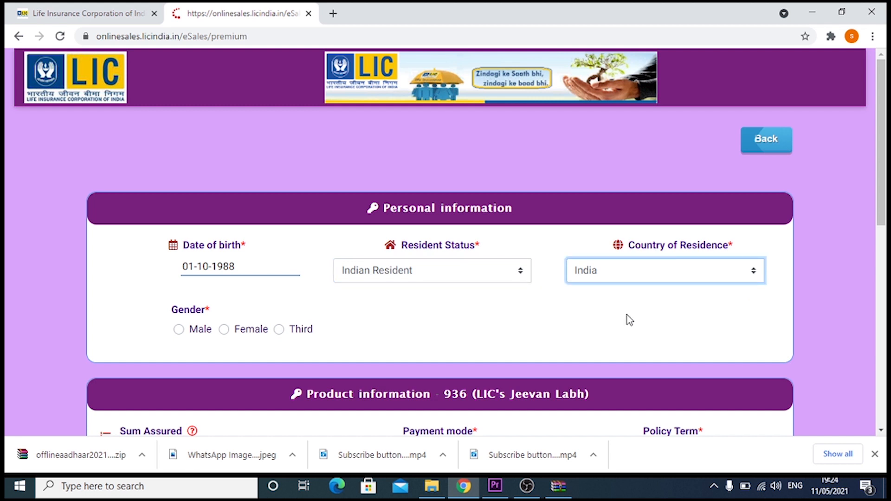
left_click(179, 329)
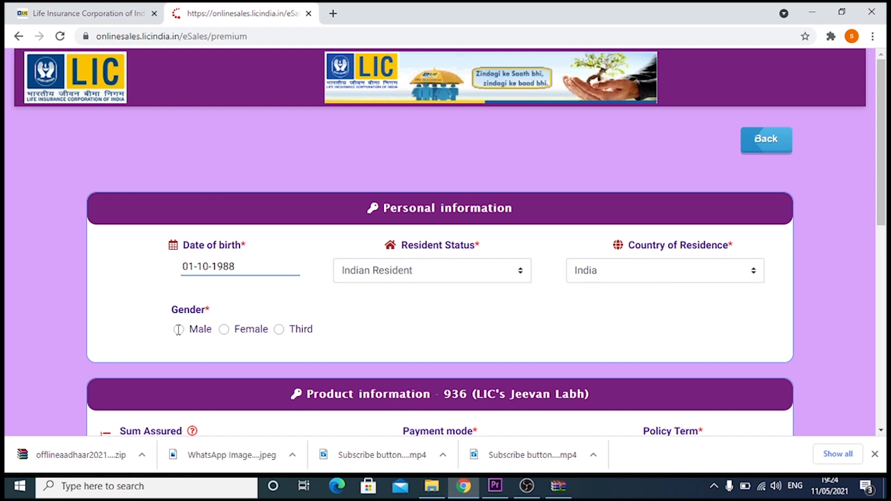
left_click(179, 330)
- Enter Sum Assured 500000 and Policy Term 25, giving a 16-year premium paying term
scroll(260, 380, "down", 3)
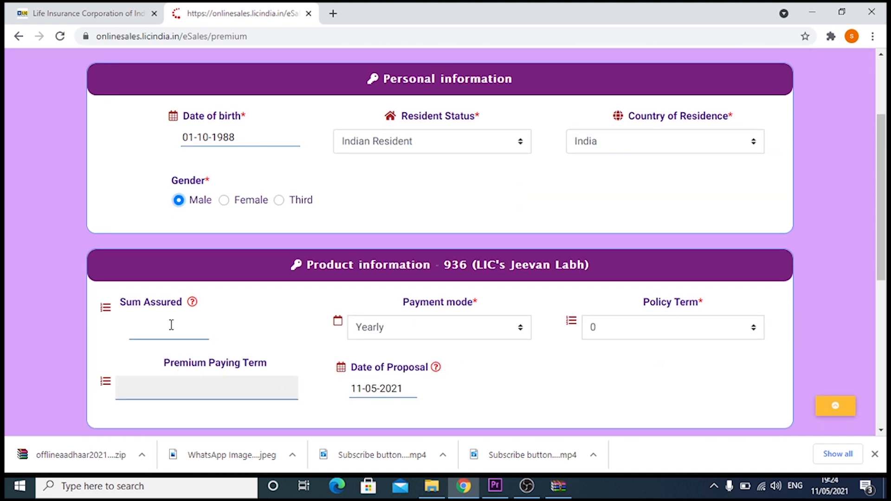
left_click(159, 334)
type("5000")
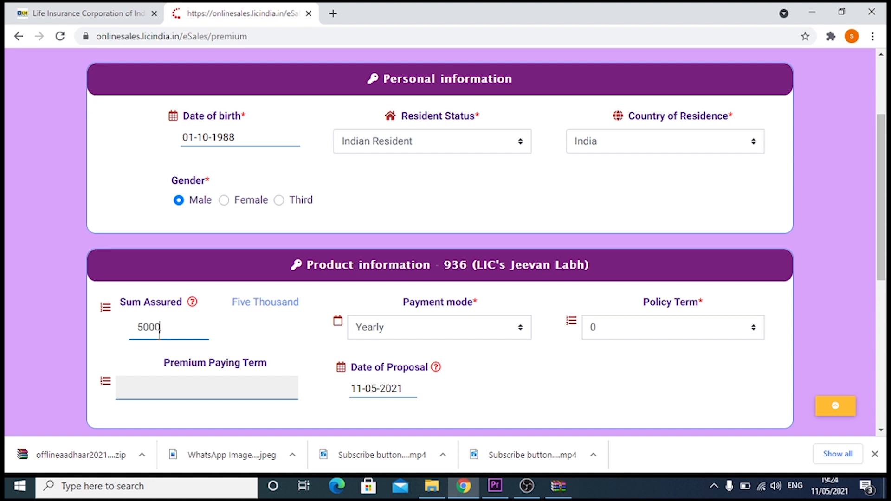
type("00")
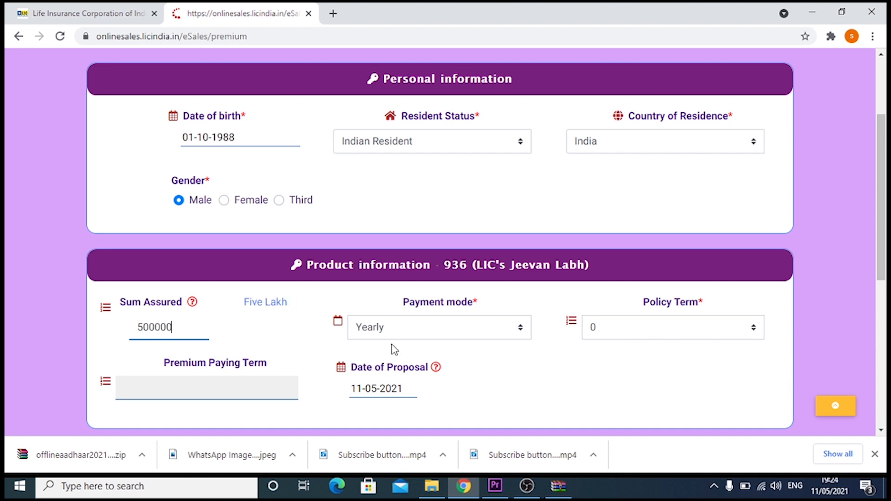
left_click(520, 333)
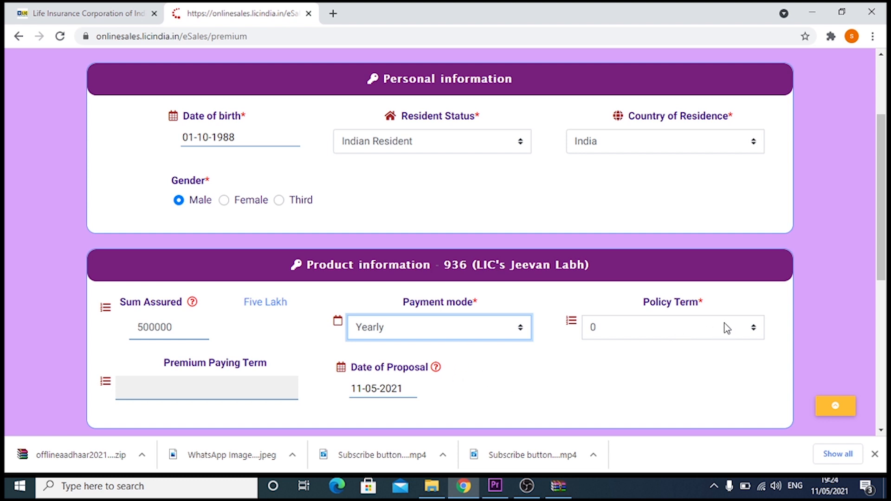
left_click(752, 332)
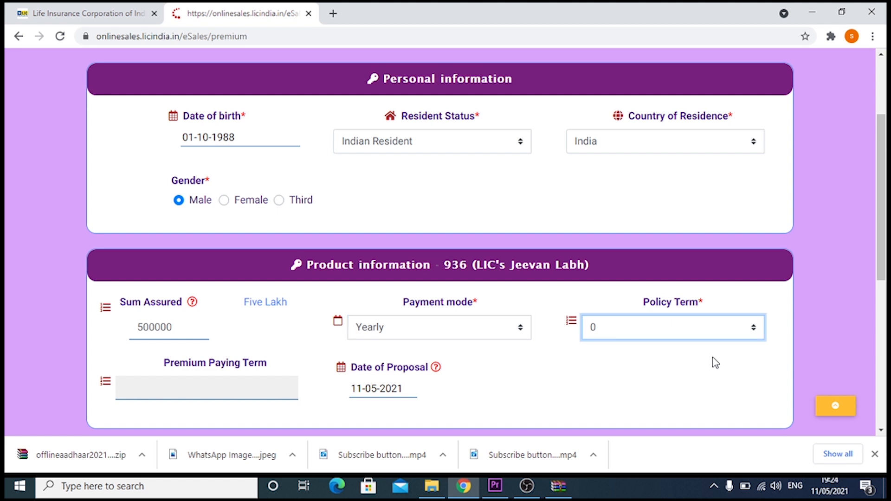
type("25")
scroll(194, 376, "down", 1)
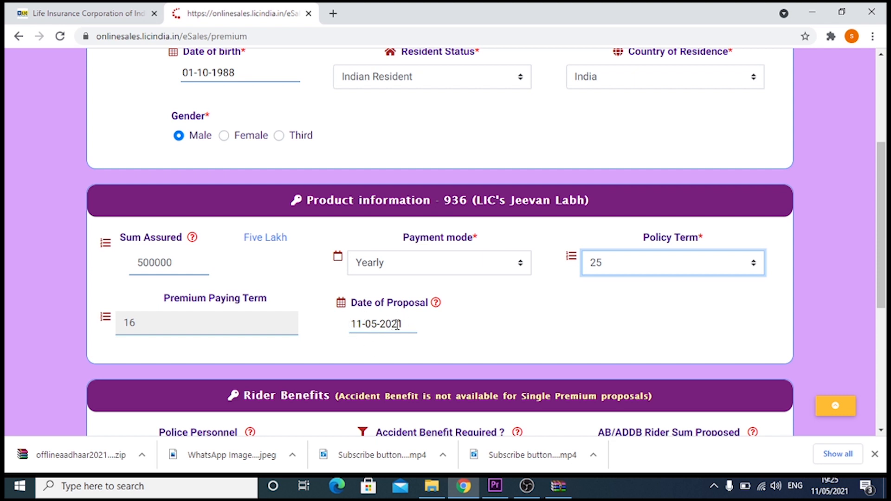
- Answer No for Police Personnel and choose ADDB REQUIRED for Accident Benefit
scroll(430, 329, "down", 3)
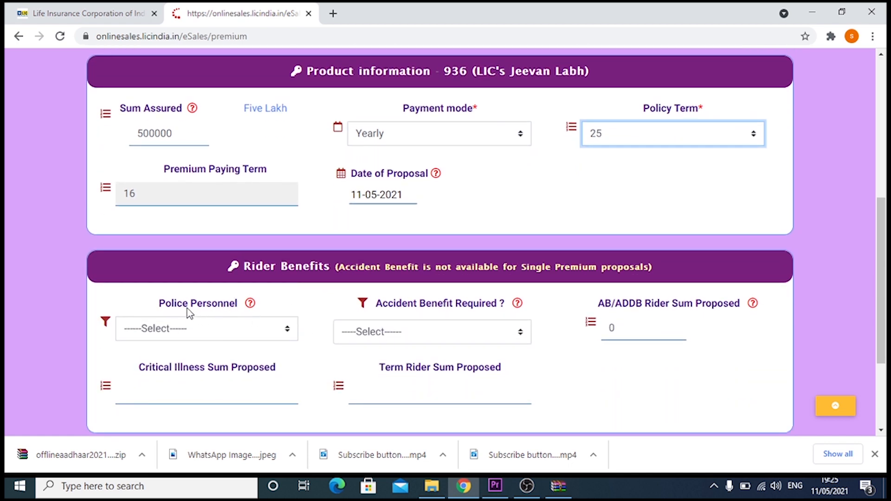
left_click(284, 332)
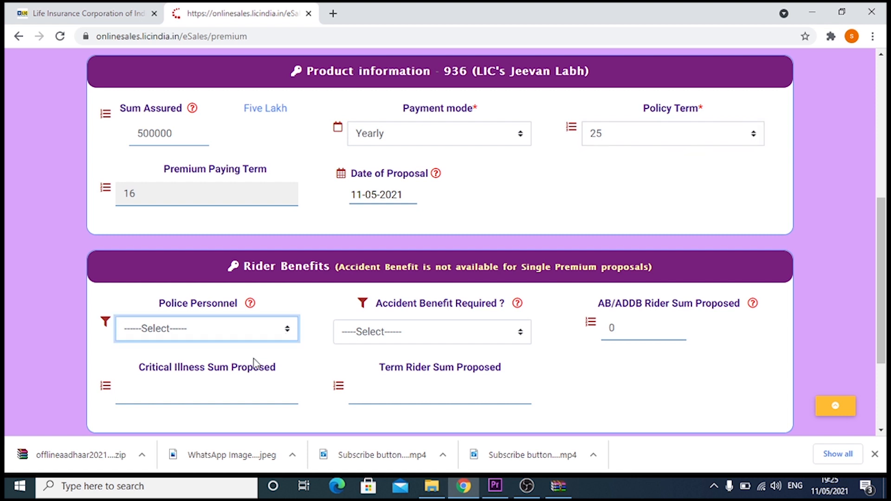
left_click(254, 361)
left_click(520, 338)
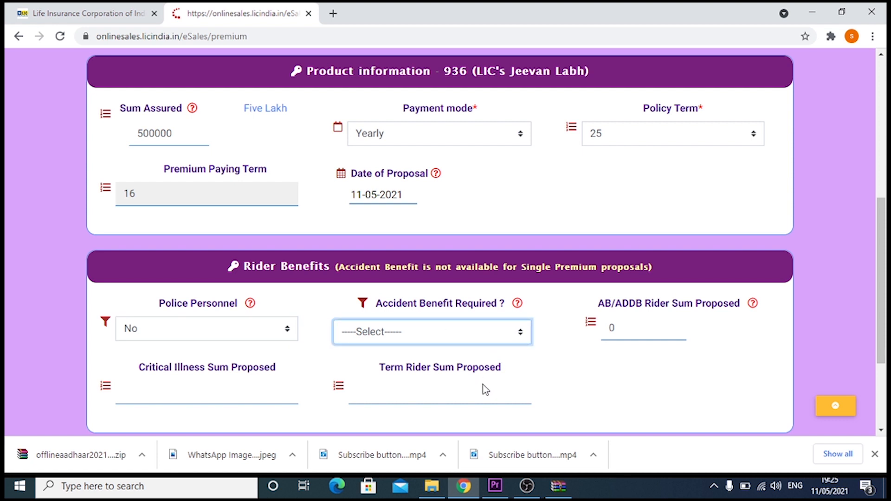
left_click(483, 386)
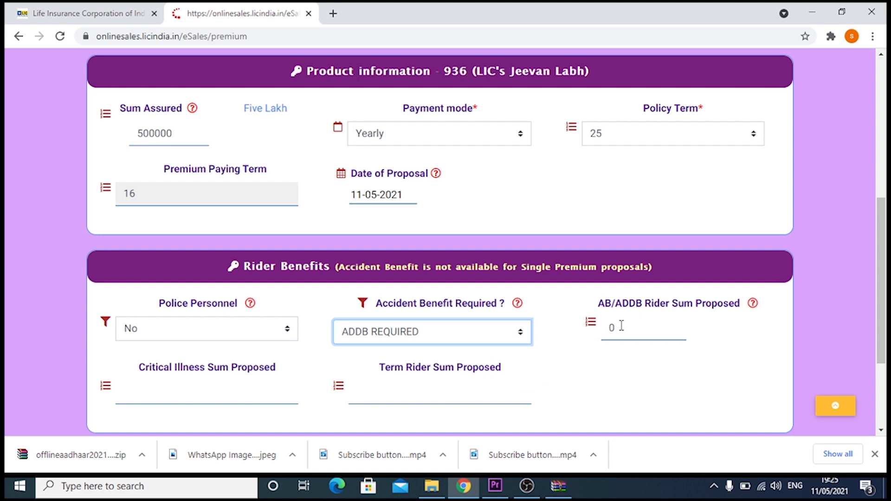
- Replace the AB/ADDB rider sum of 0 with 500000
left_click(637, 325)
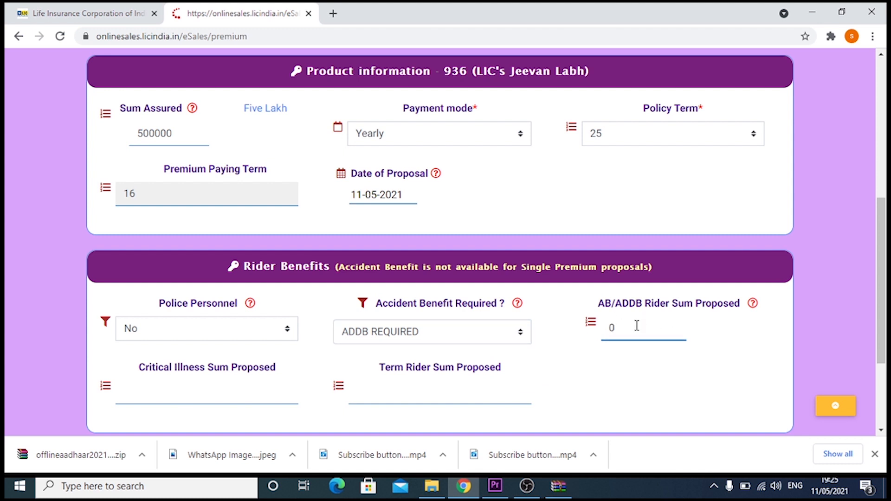
key("BackSpace")
type("5000")
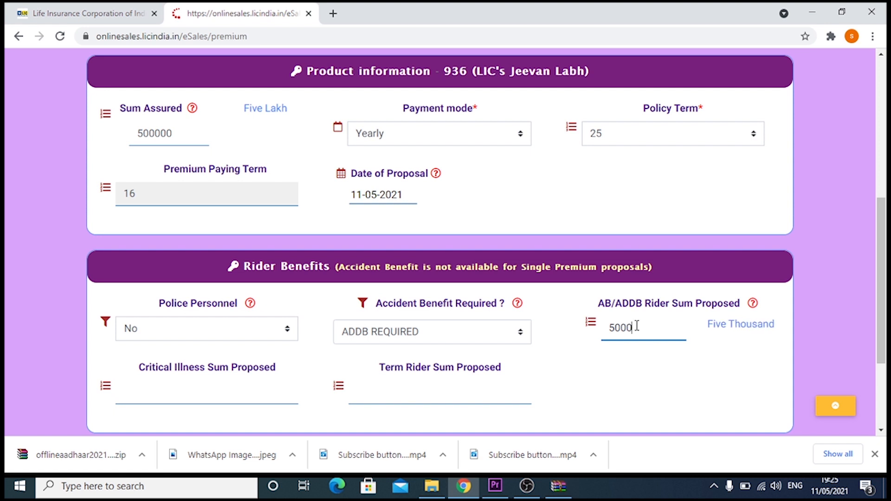
type("00")
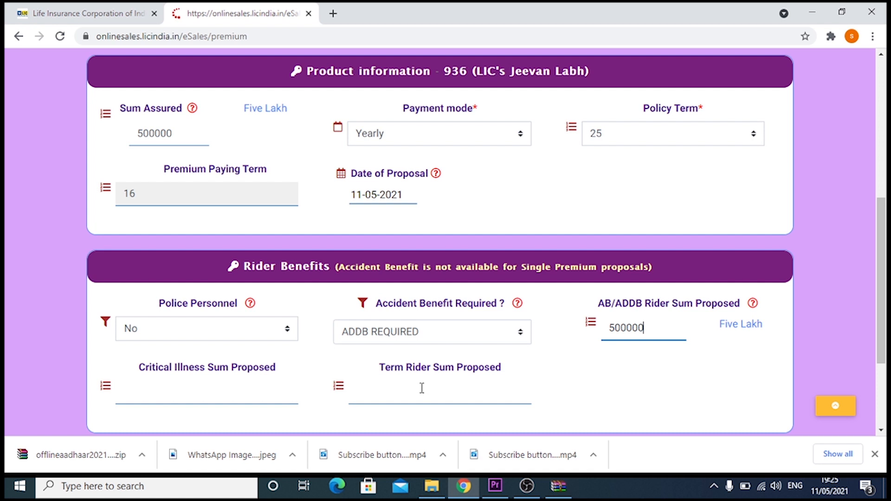
scroll(421, 388, "down", 1)
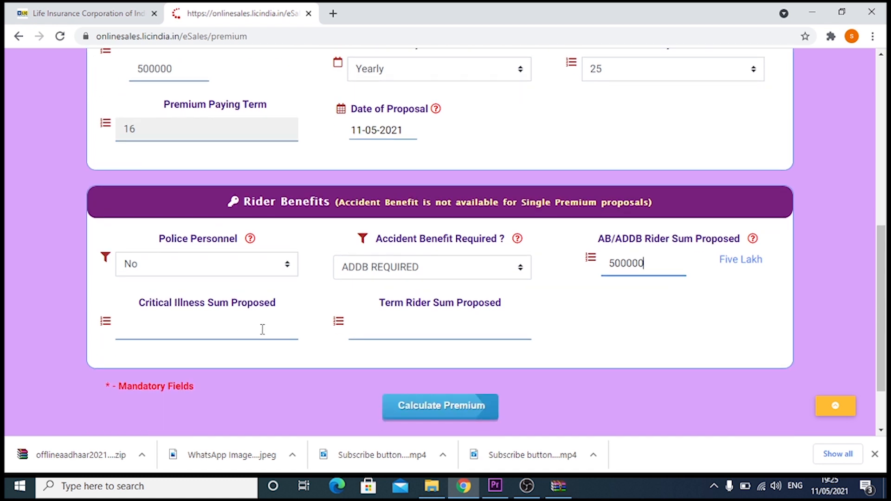
- Calculate the premium, review the 24092 total payable, and open the benefit illustration PDF
left_click(425, 410)
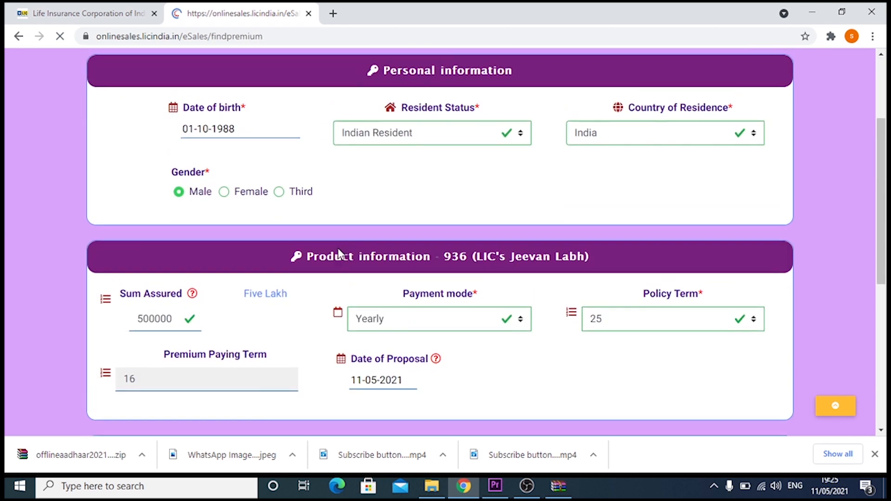
scroll(349, 277, "up", 4)
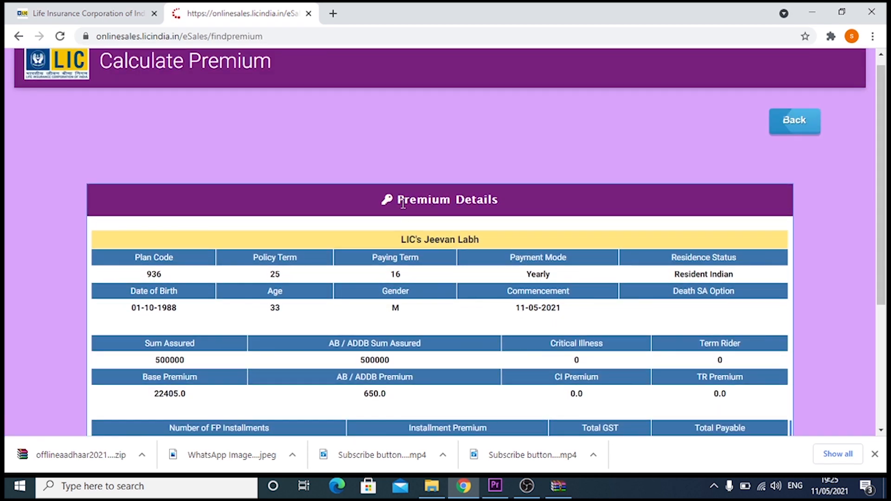
scroll(462, 204, "down", 2)
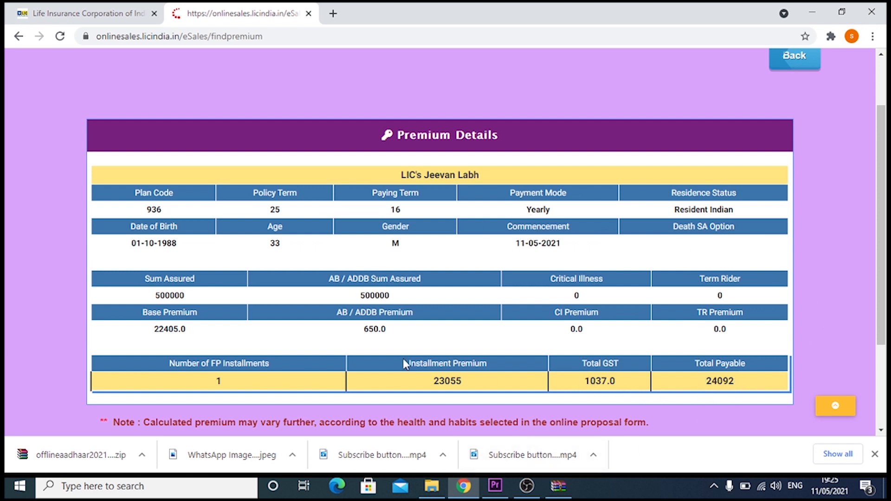
scroll(243, 320, "down", 1)
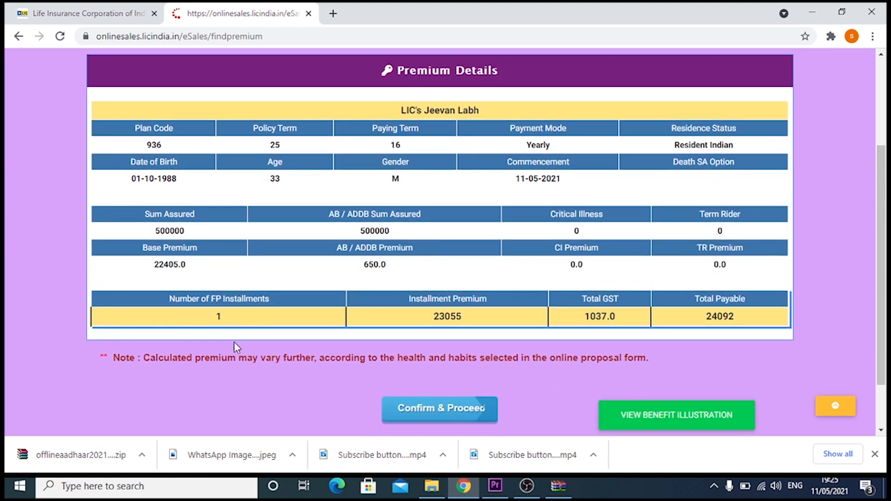
scroll(404, 344, "down", 1)
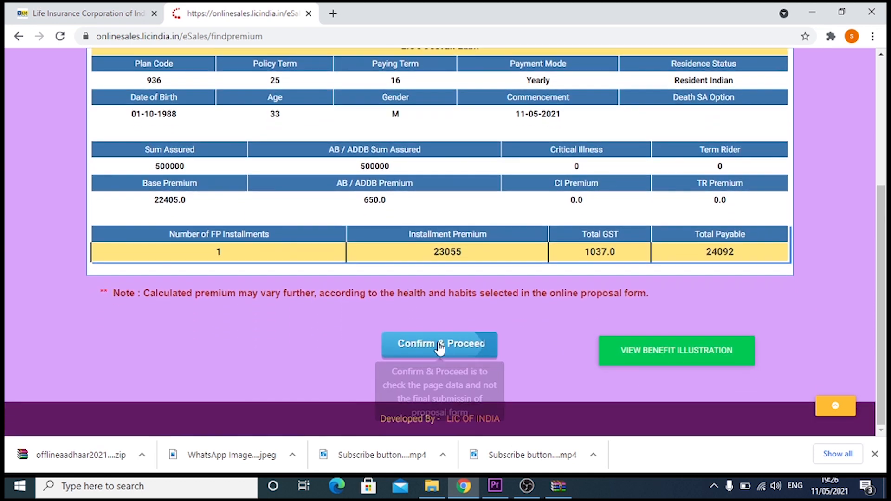
left_click(648, 356)
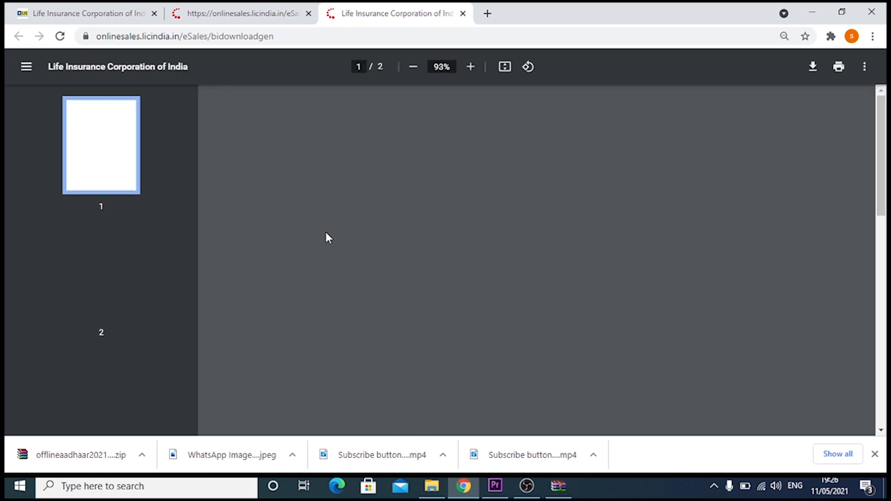
- Read through both pages of the benefit illustration, then close its tab
scroll(355, 201, "down", 1)
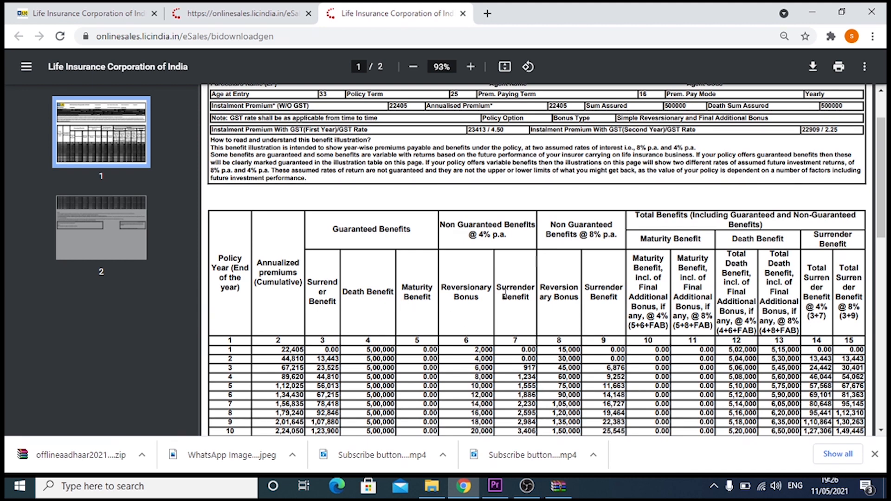
scroll(505, 292, "down", 2)
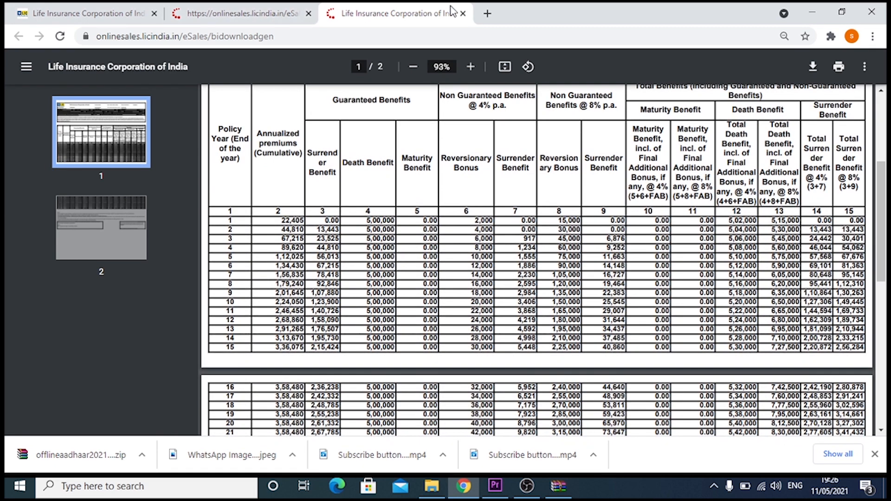
left_click(462, 14)
scroll(448, 234, "up", 5)
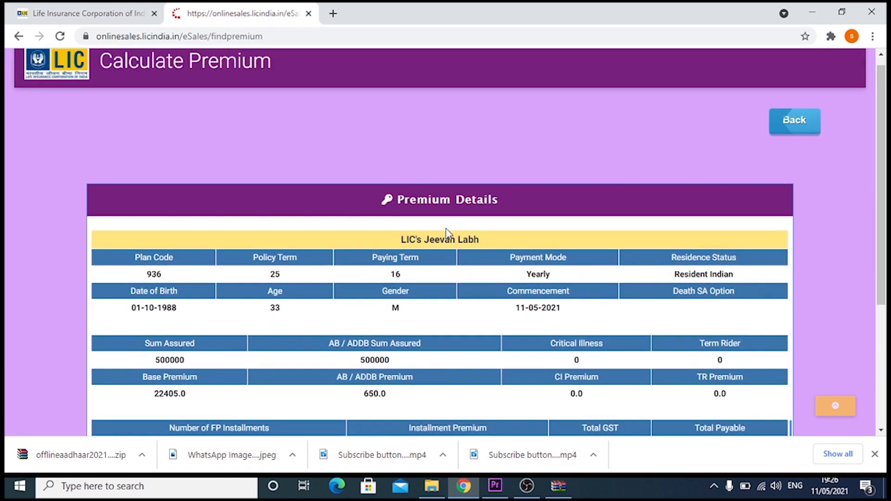
- Continue past the Premium Details and generate the lead for the Jeevan Labh proposal
scroll(447, 232, "down", 3)
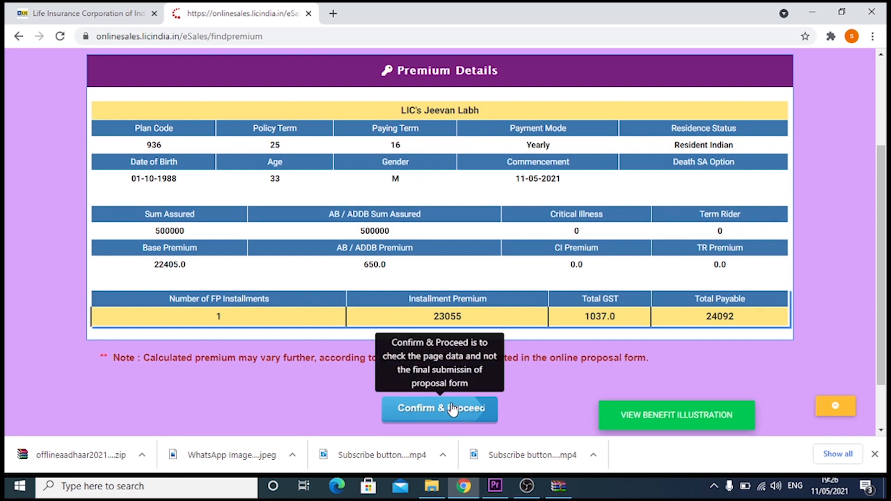
left_click(452, 410)
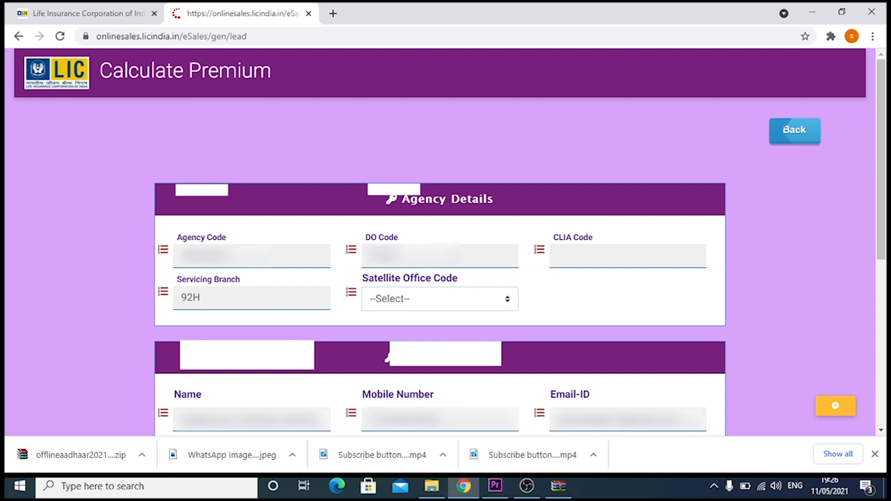
scroll(441, 240, "down", 1)
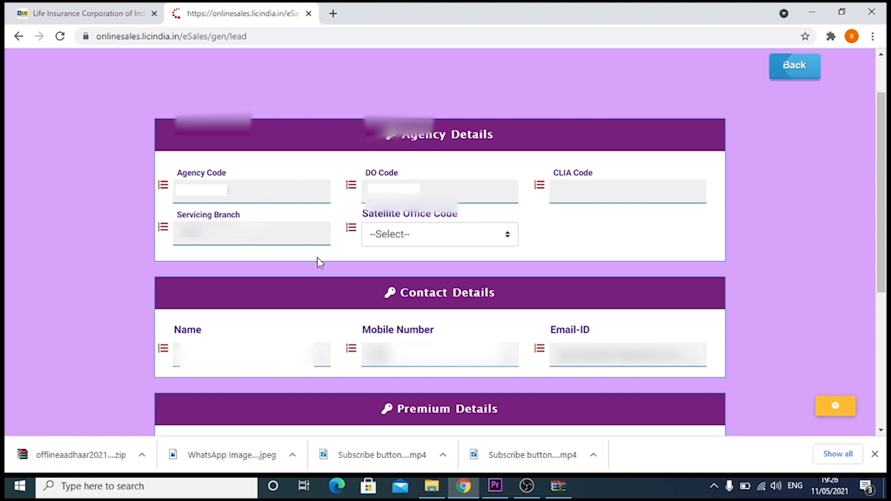
scroll(399, 260, "down", 1)
scroll(374, 313, "down", 2)
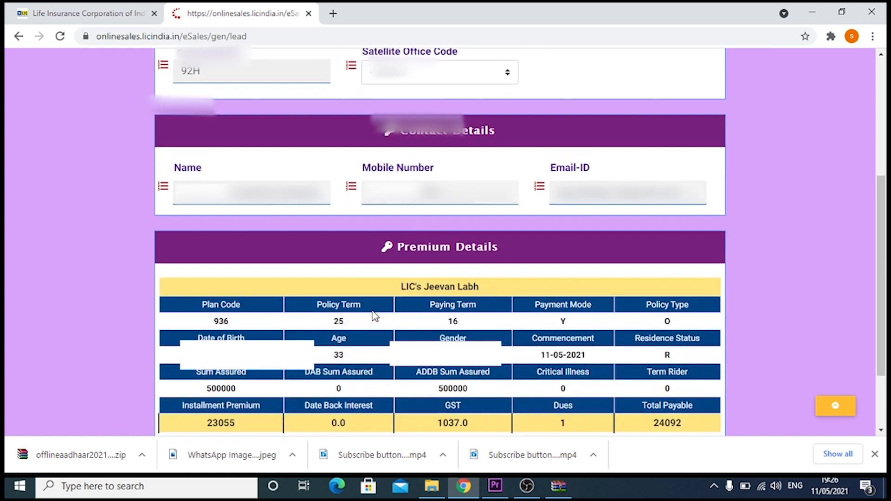
scroll(436, 286, "down", 1)
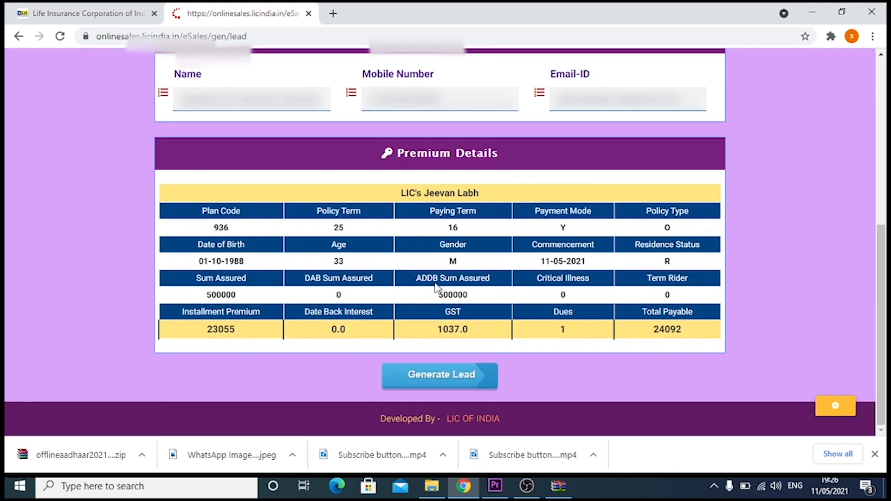
left_click(442, 375)
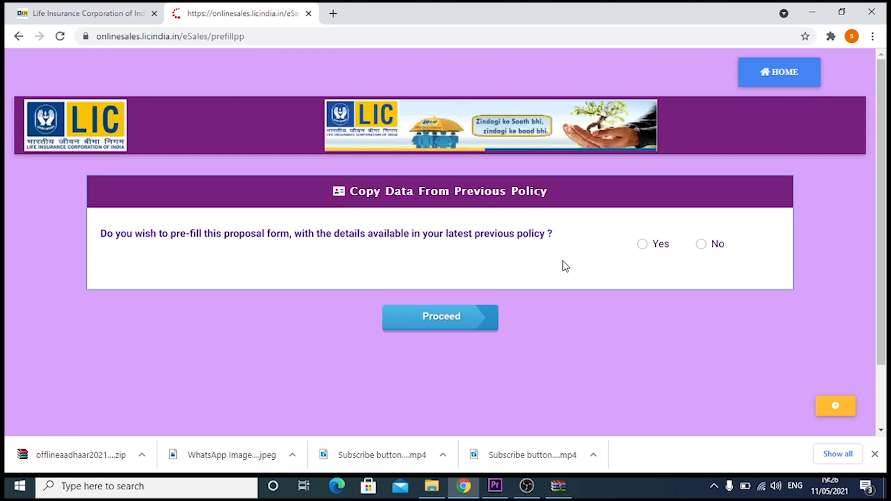
- Choose No for copying data from a previous policy and proceed
left_click(701, 244)
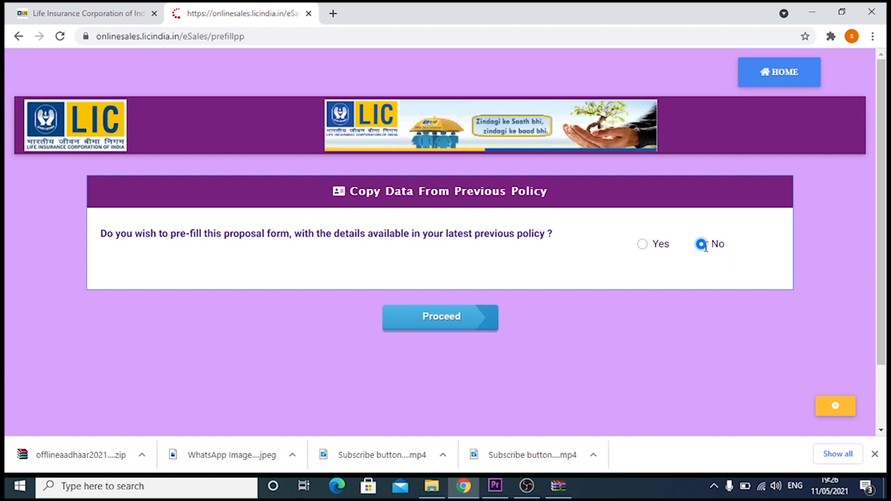
left_click(472, 320)
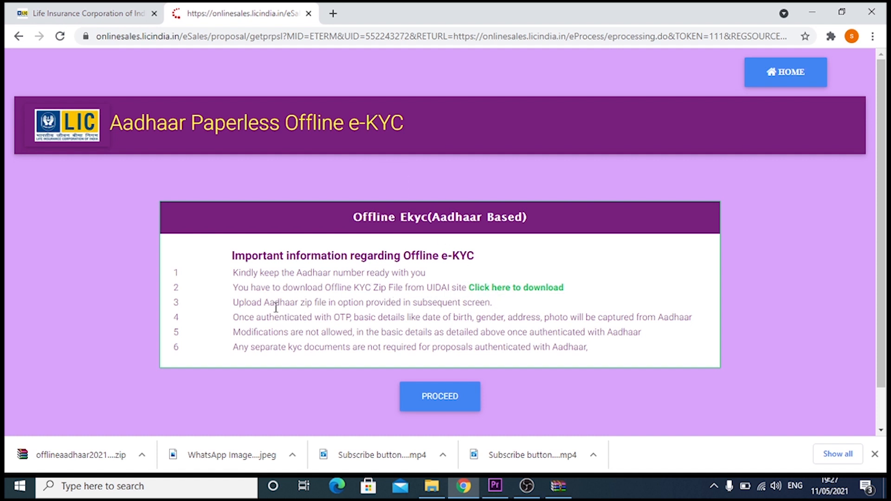
- Open the UIDAI offline e-KYC page and enter the proposer's Aadhaar number
left_click(497, 292)
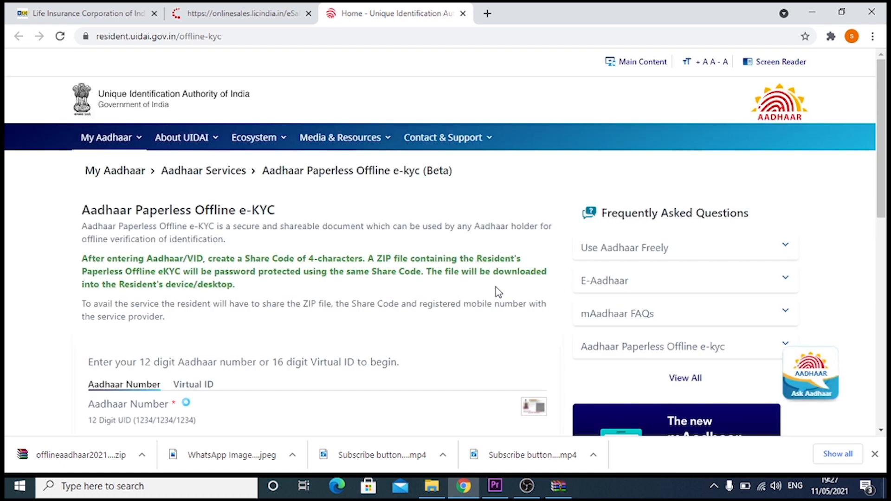
scroll(173, 224, "down", 3)
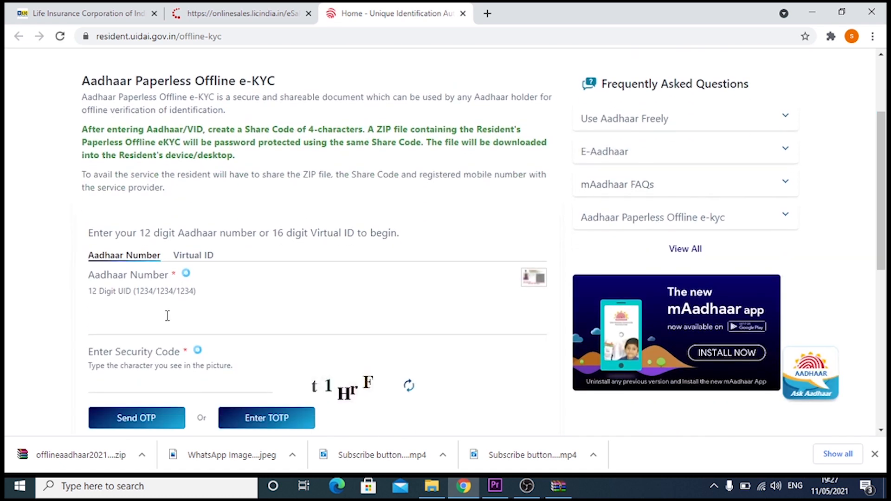
left_click(147, 332)
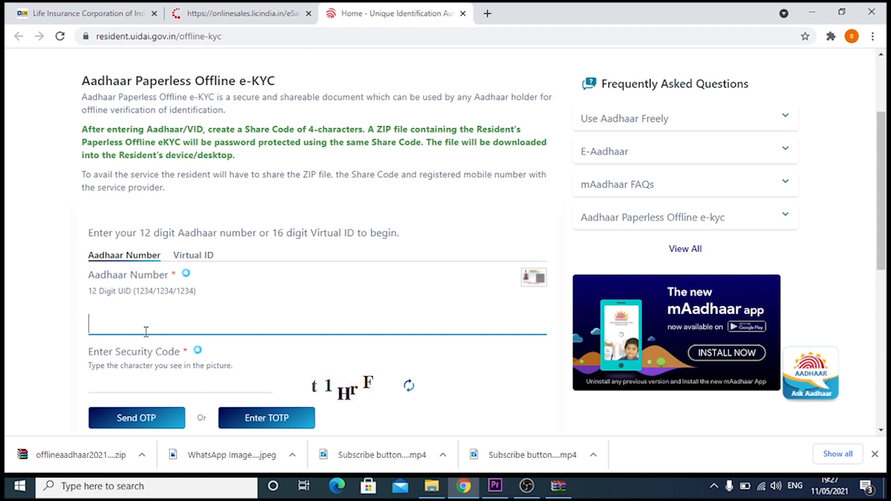
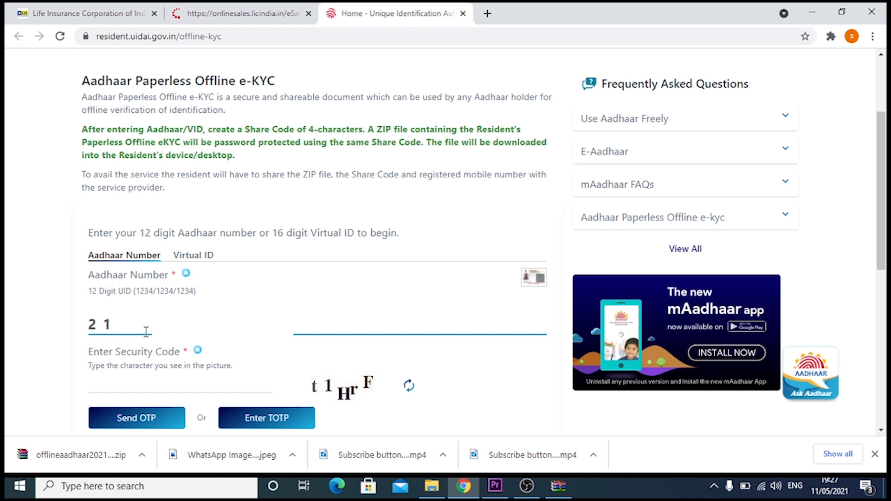
- Fill in the captcha security code and send an OTP to the registered mobile
left_click(136, 385)
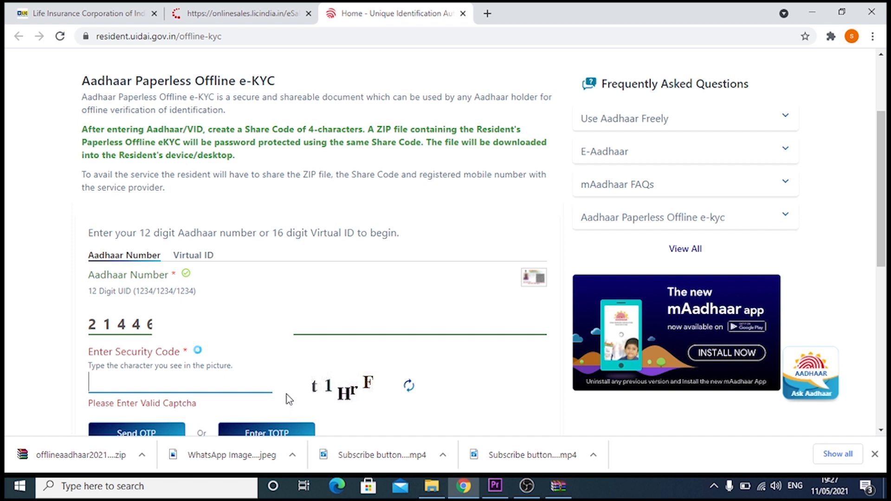
type("t1HrF")
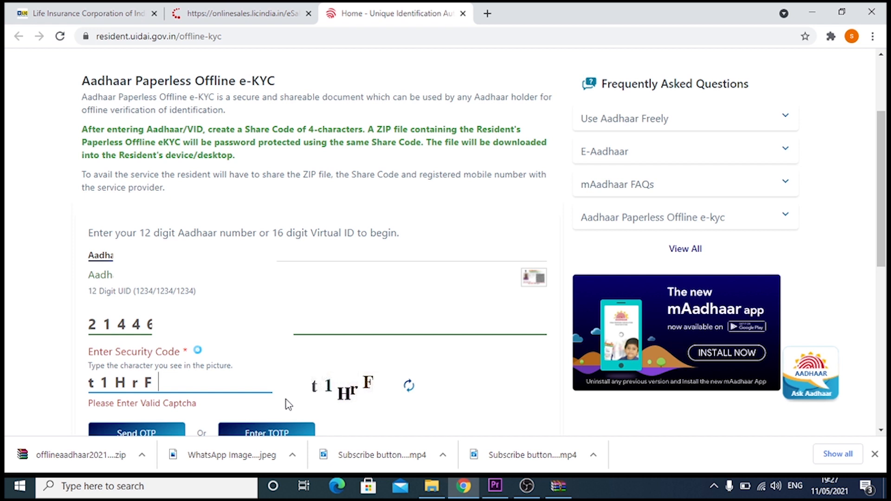
scroll(250, 413, "down", 1)
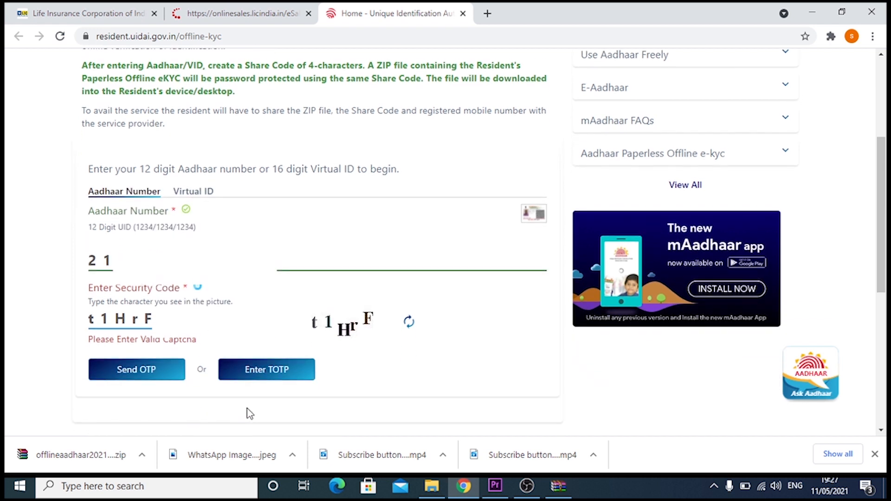
left_click(149, 378)
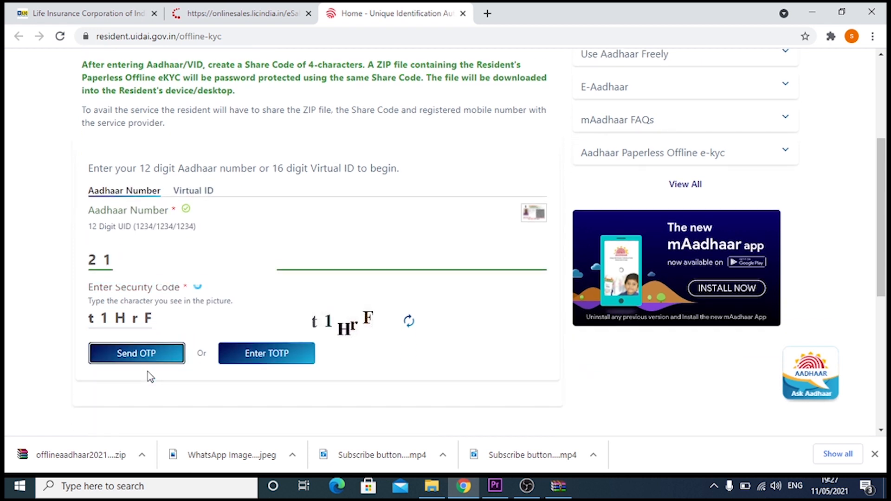
left_click(125, 358)
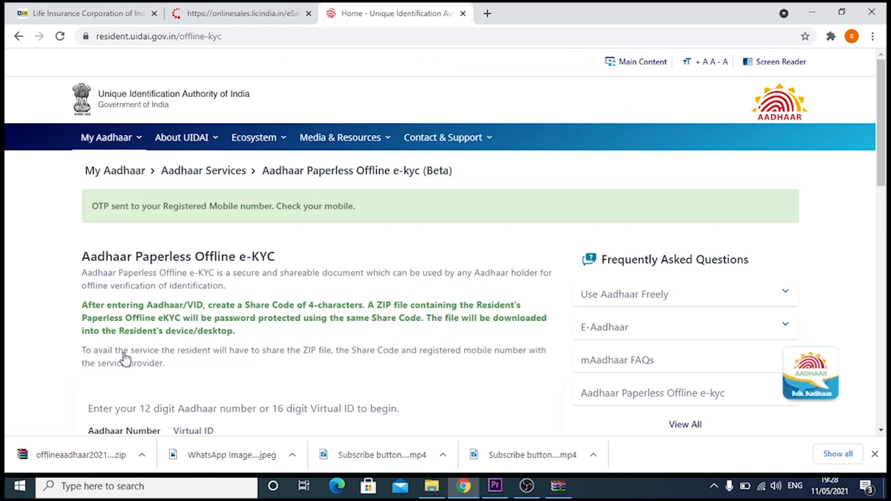
- Create a 4-digit share code for the offline e-KYC zip
scroll(161, 320, "down", 5)
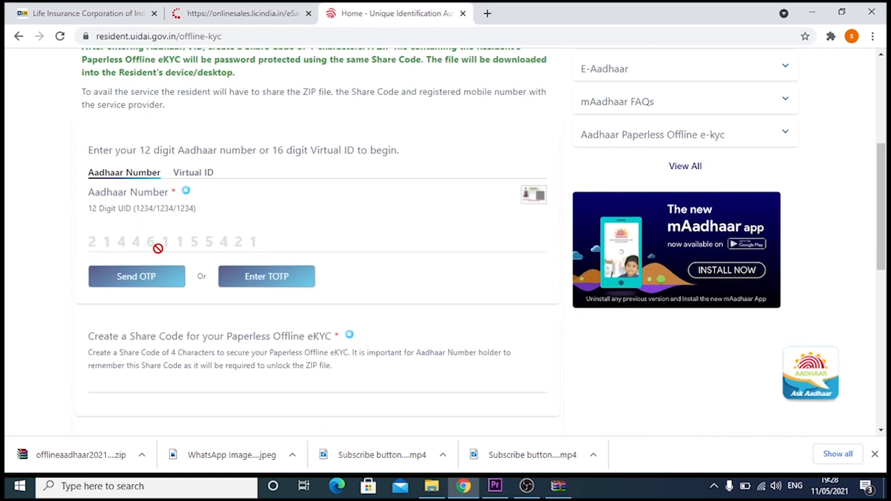
scroll(157, 249, "down", 3)
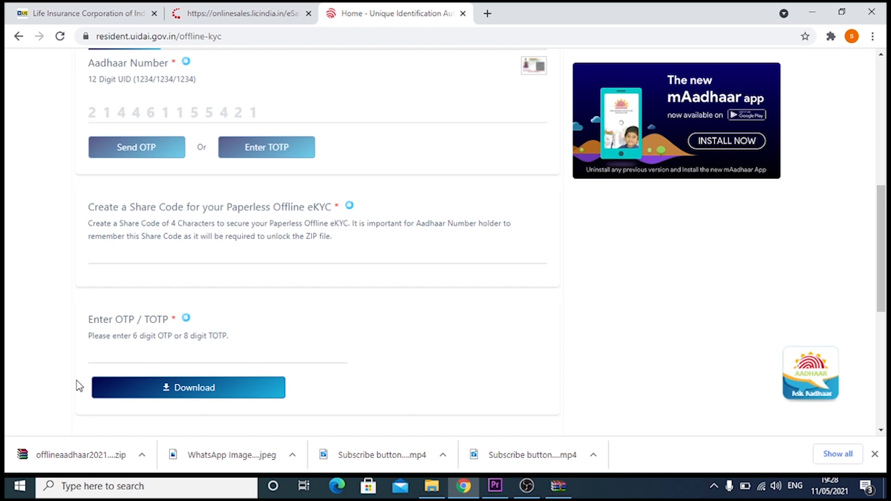
left_click(127, 258)
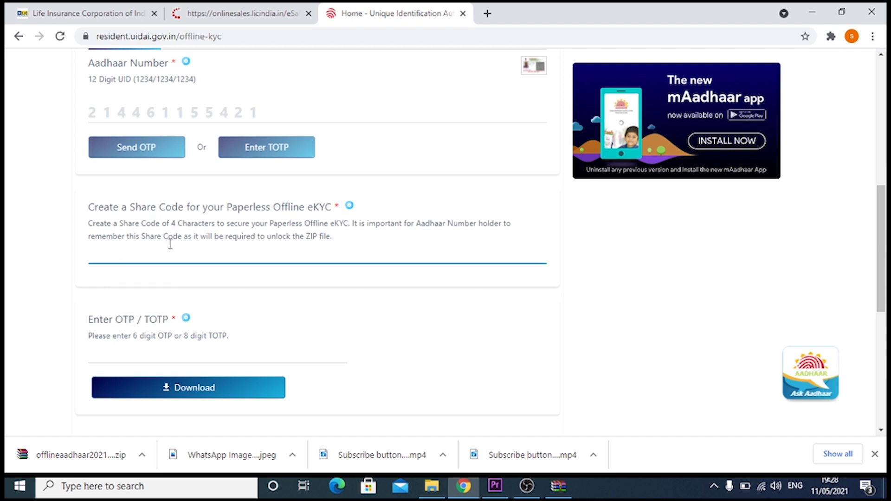
- Enter the received OTP, download the e-KYC zip, and return to the LIC proposal
left_click(140, 352)
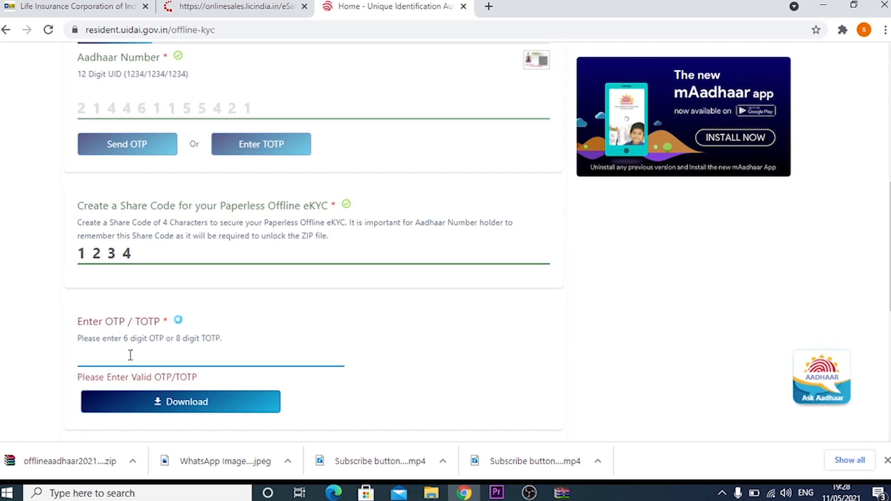
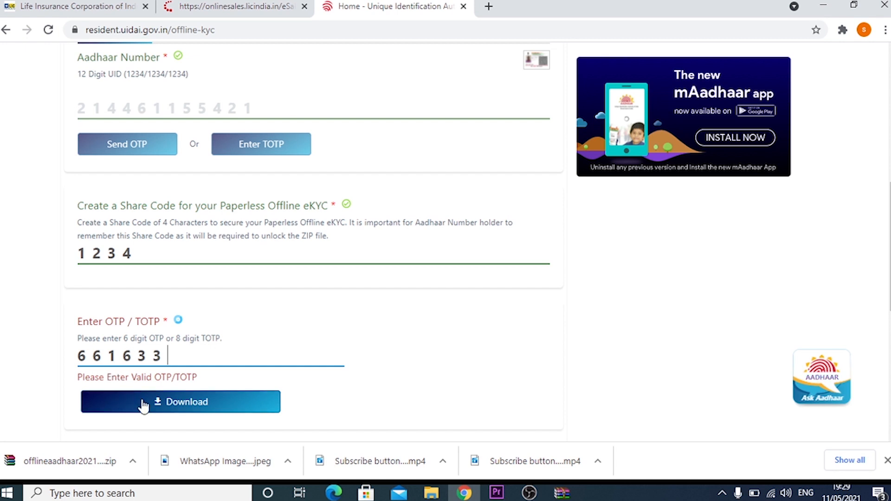
left_click(166, 402)
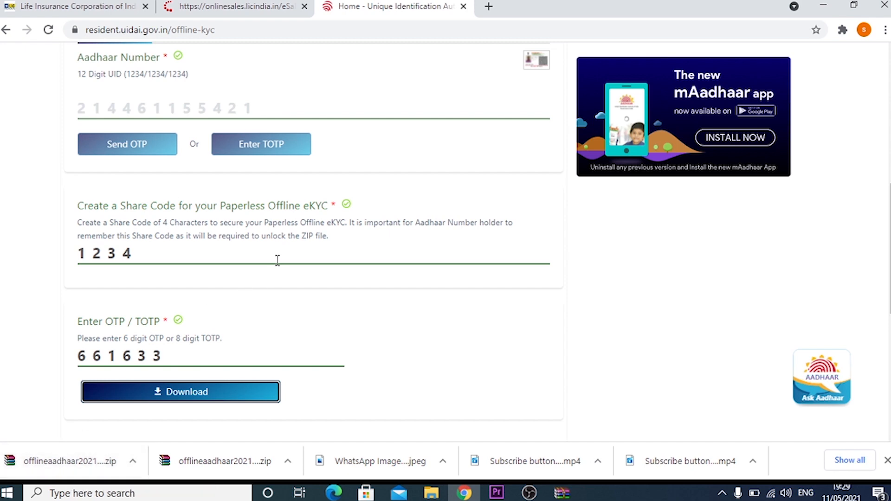
scroll(277, 259, "up", 7)
left_click(248, 7)
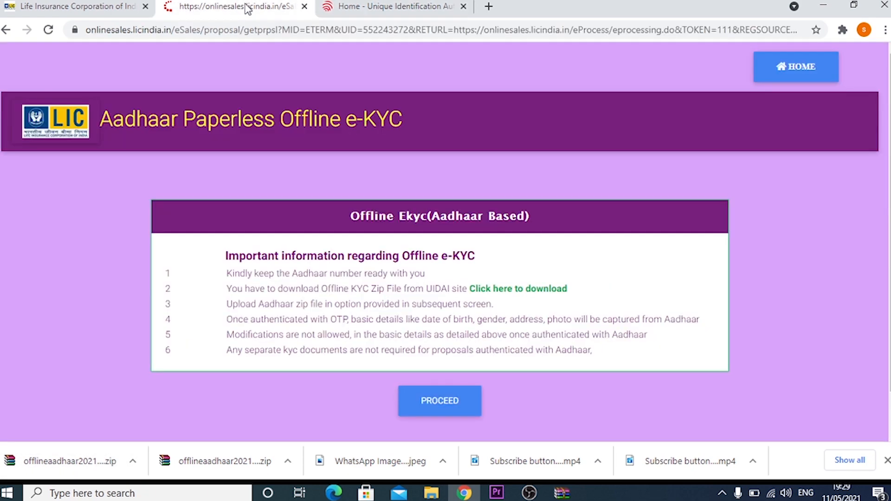
- Submit the registered mobile number, share-code pass code and Aadhaar zip for offline e-KYC
left_click(428, 405)
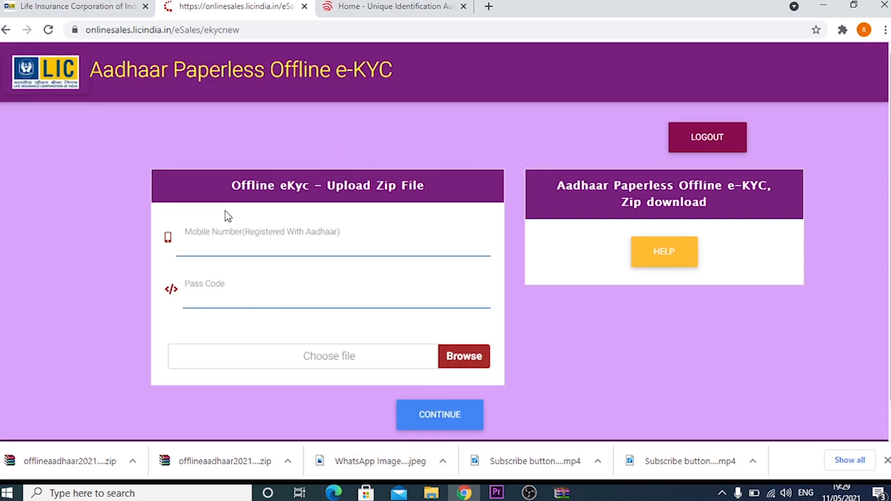
left_click(230, 241)
type("93")
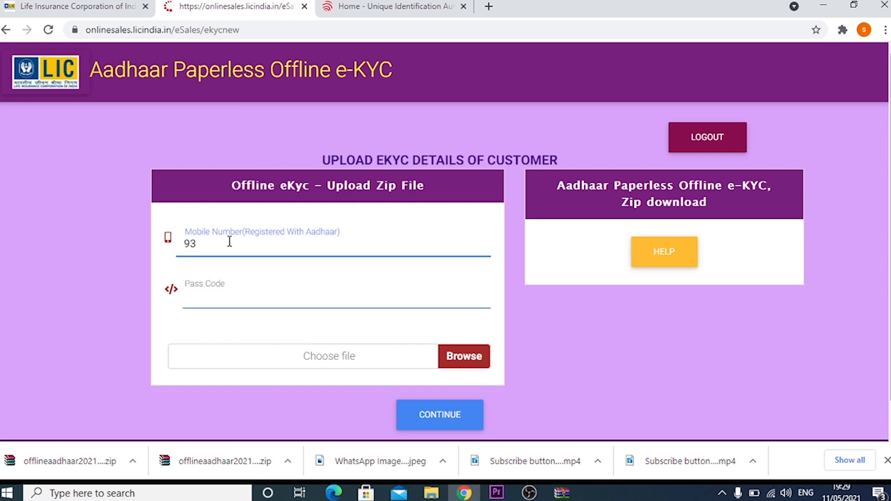
type("287")
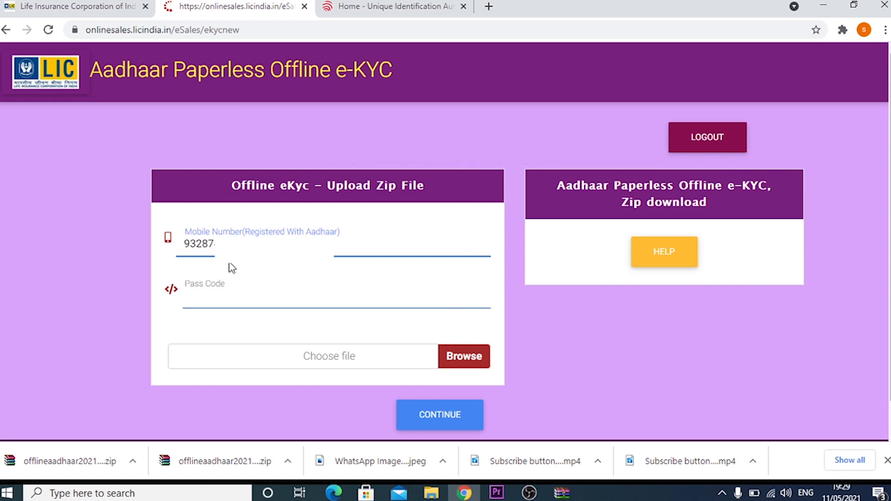
left_click(216, 297)
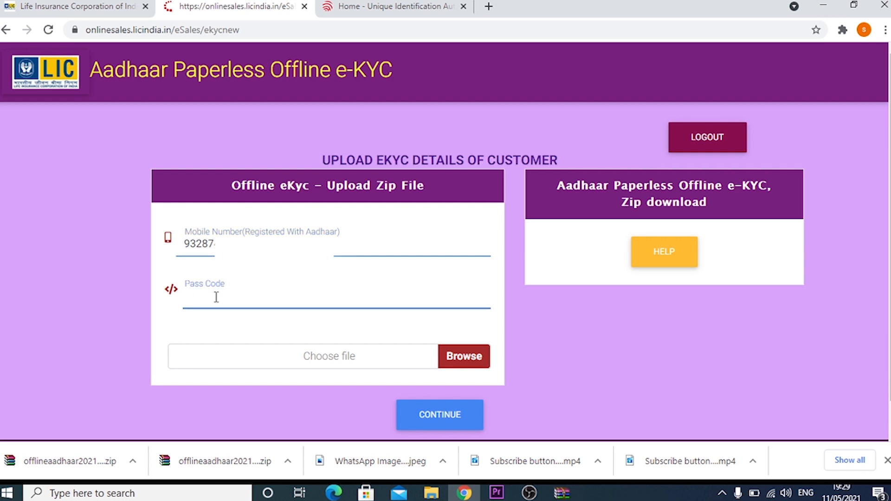
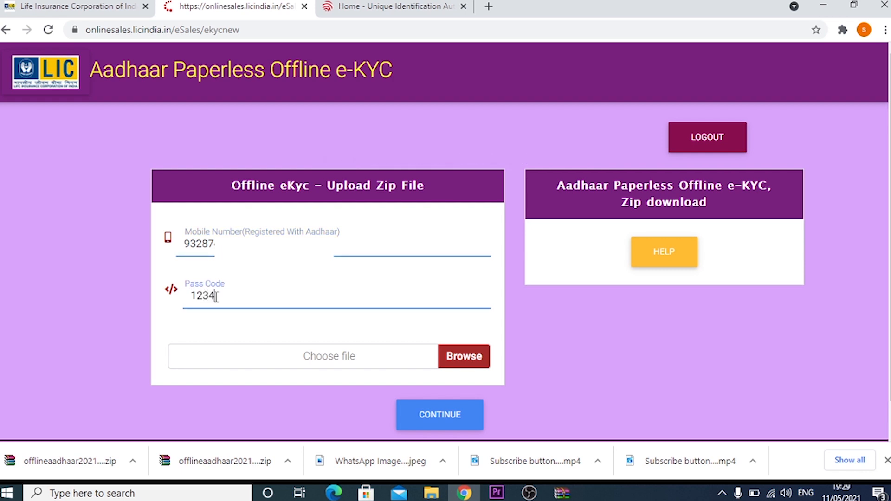
left_click(465, 363)
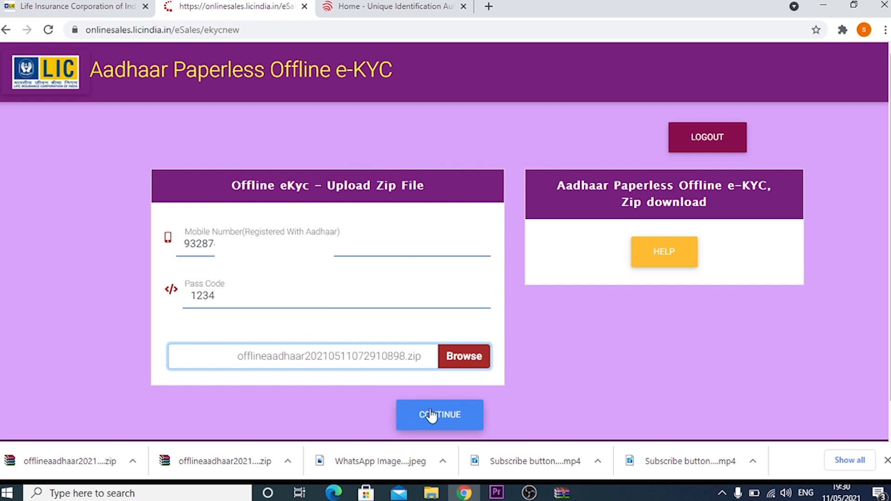
left_click(453, 422)
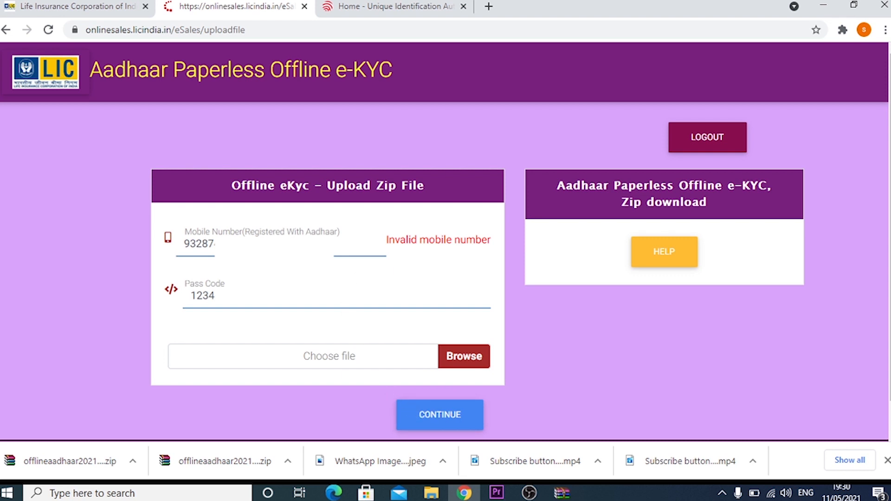
- Correct the registered mobile number, re-attach the Aadhaar zip, and resubmit the e-KYC upload
left_click(254, 244)
key("BackSpace")
key("BackSpace")
key("BackSpace")
key("BackSpace")
key("BackSpace")
type("93248")
left_click(455, 359)
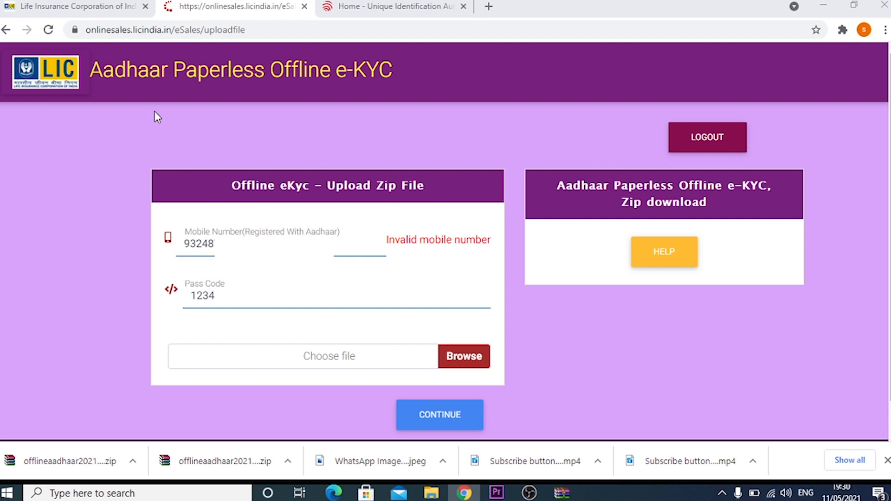
left_click(314, 298)
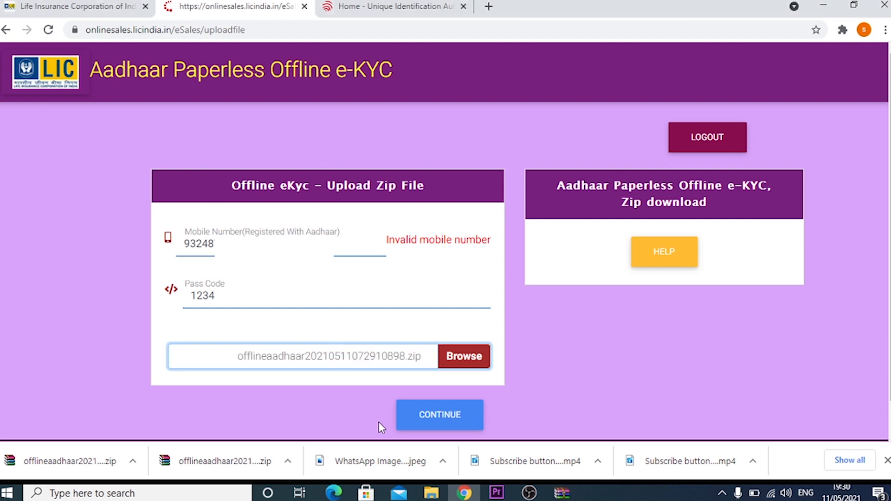
left_click(430, 415)
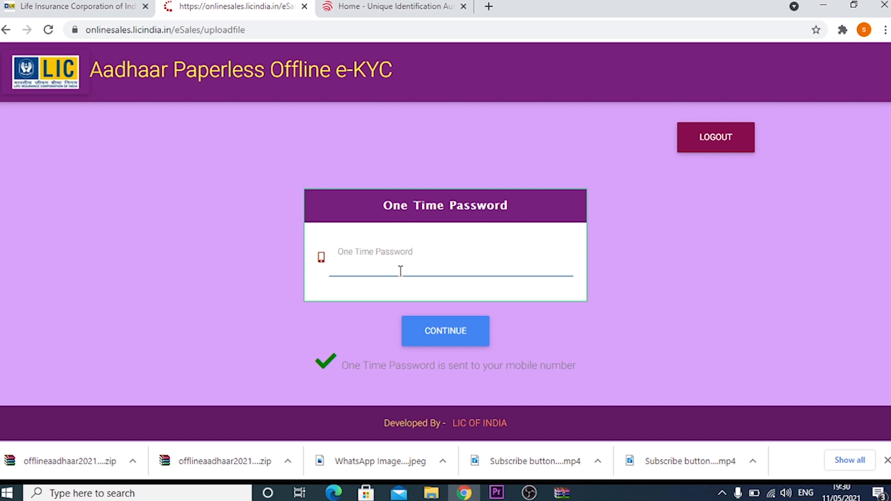
- Enter the one-time password received by SMS and verify it
left_click(400, 271)
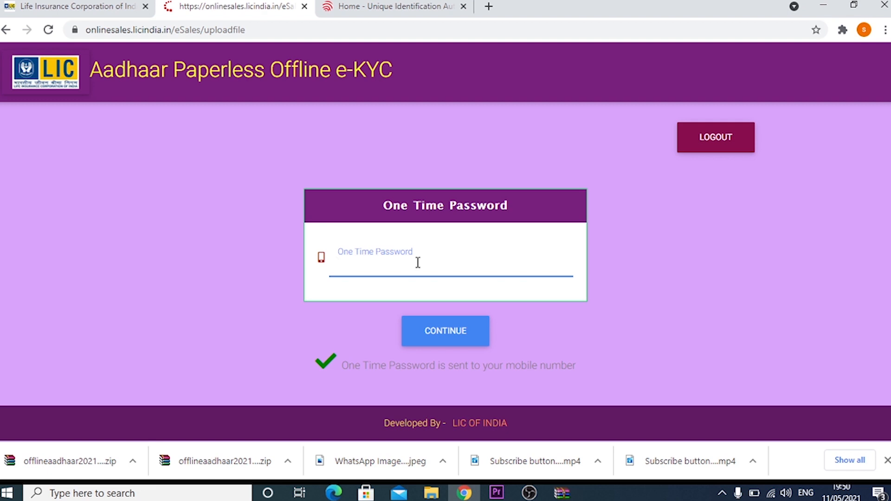
left_click(440, 332)
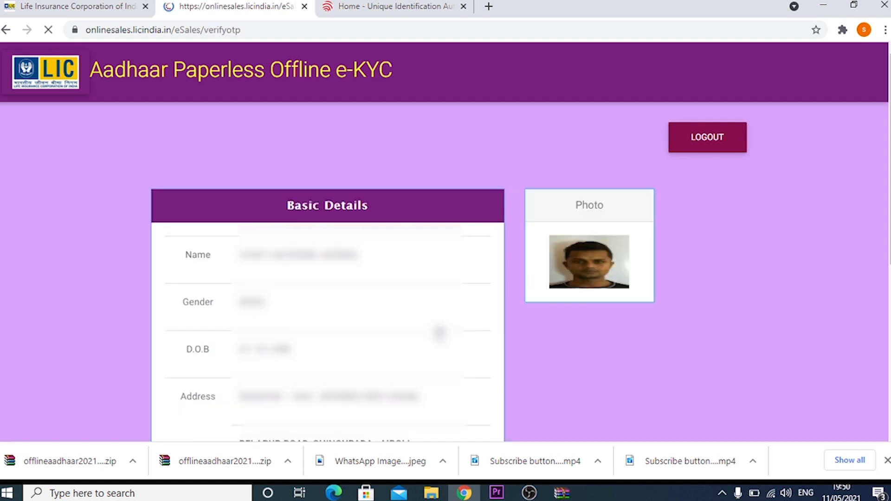
- Review the Aadhaar basic details and photo, then continue to the address page
scroll(439, 332, "down", 4)
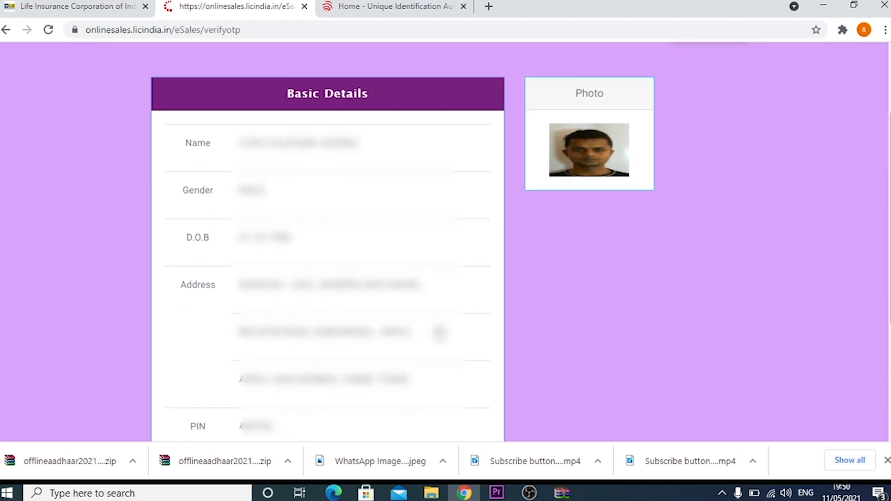
scroll(439, 332, "down", 3)
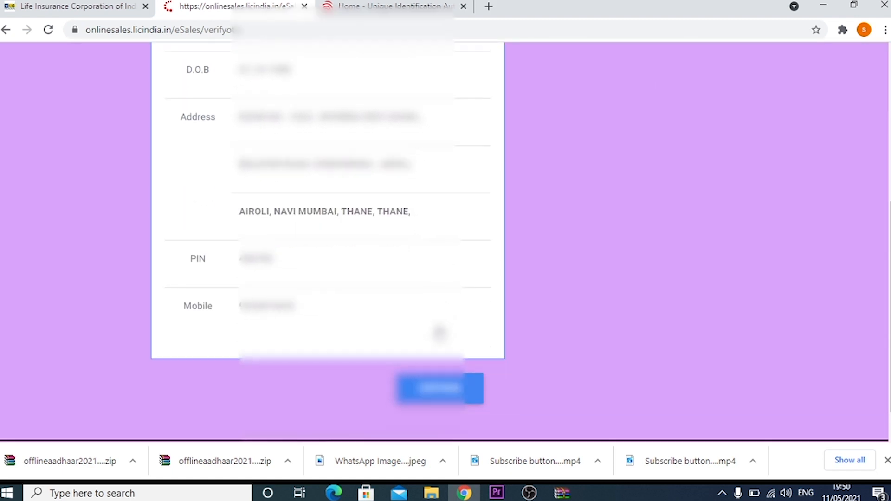
scroll(439, 332, "up", 7)
scroll(440, 332, "down", 1)
scroll(440, 331, "down", 2)
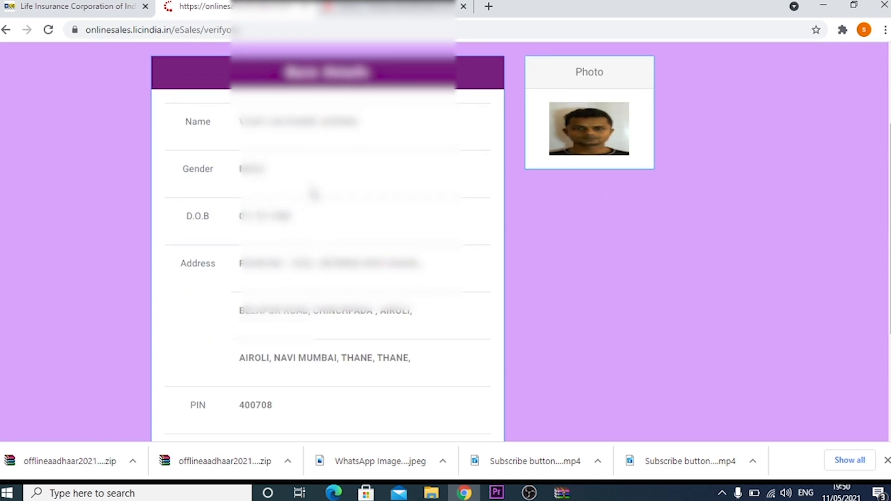
scroll(314, 194, "down", 3)
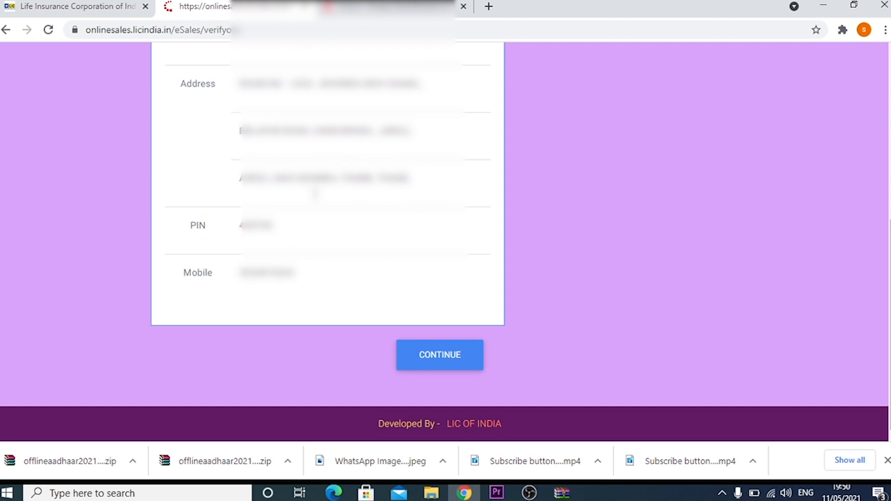
scroll(344, 254, "up", 4)
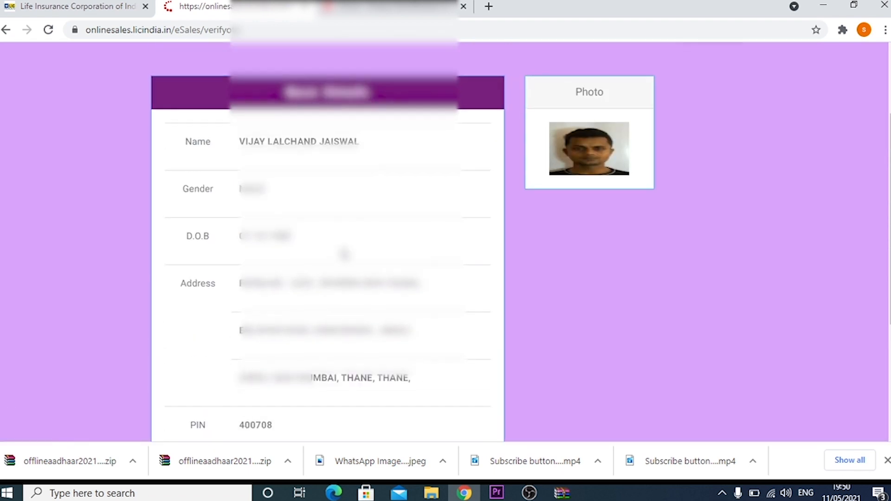
scroll(344, 255, "down", 4)
scroll(371, 253, "up", 1)
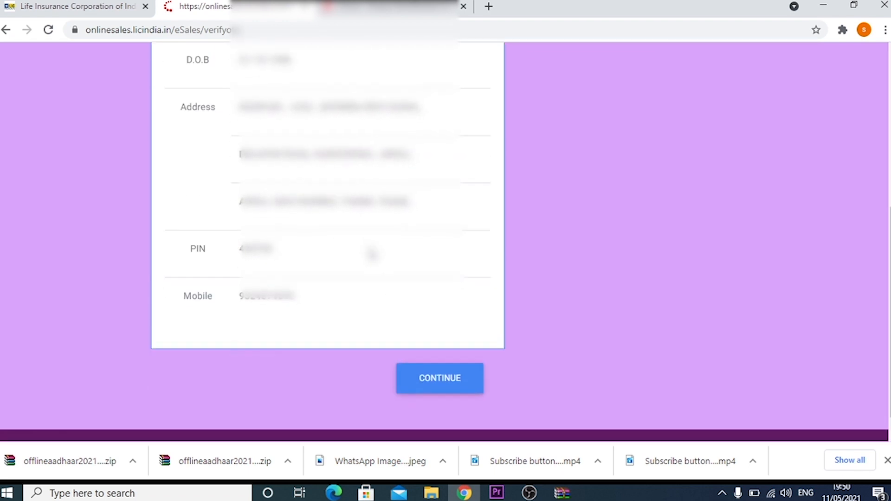
scroll(371, 252, "down", 1)
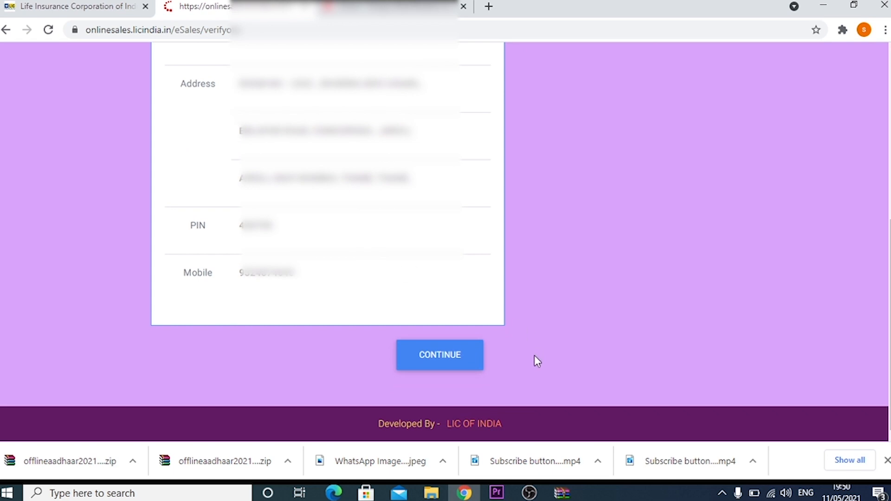
left_click(437, 363)
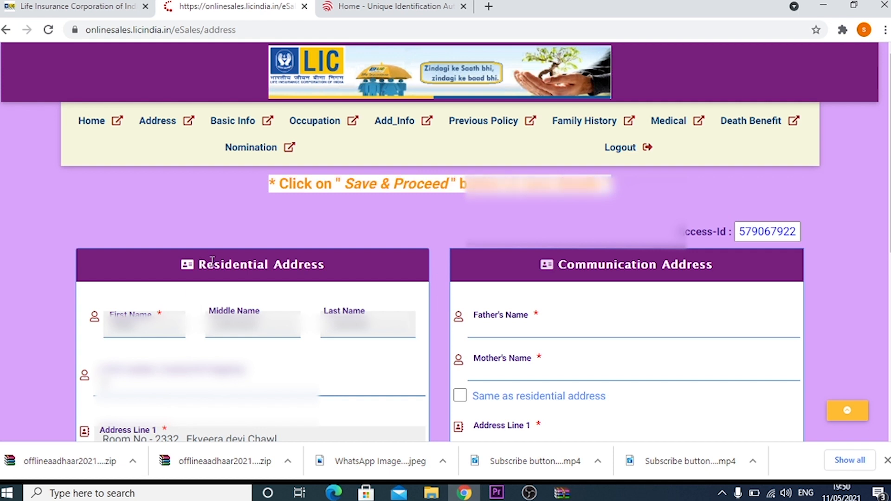
- Fill in the Father's Name and Mother's Name fields
scroll(213, 267, "down", 1)
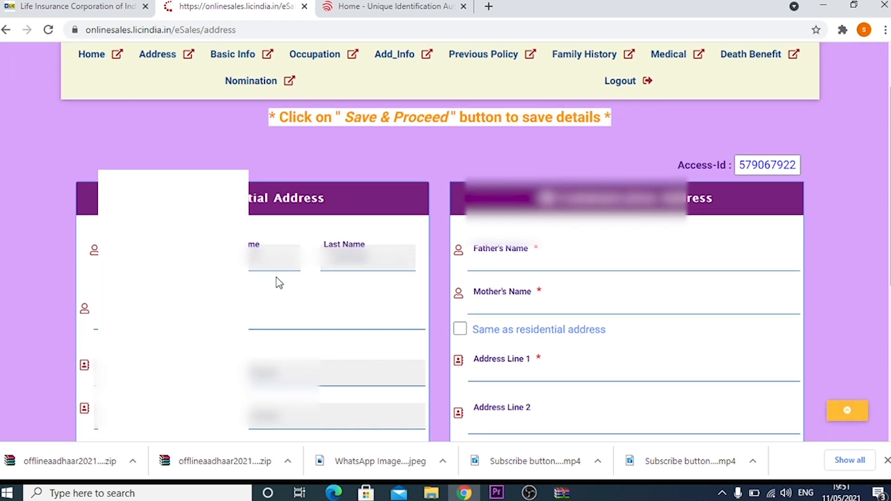
scroll(277, 280, "down", 2)
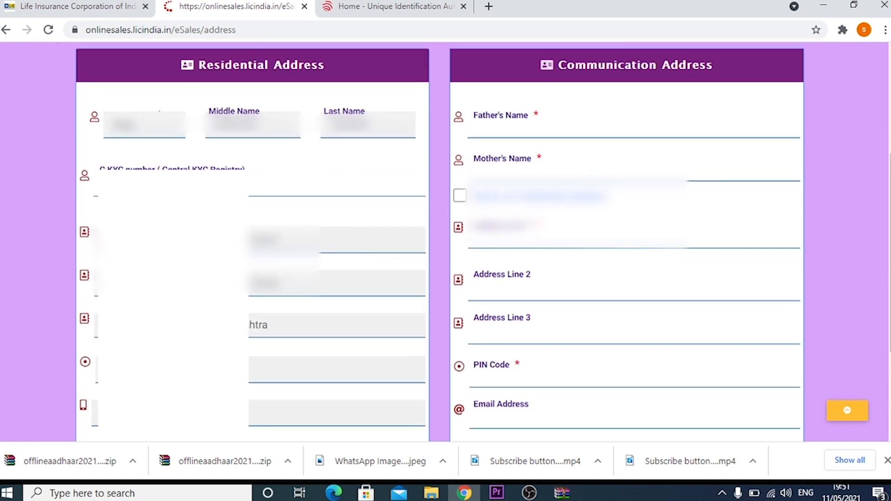
scroll(446, 242, "down", 1)
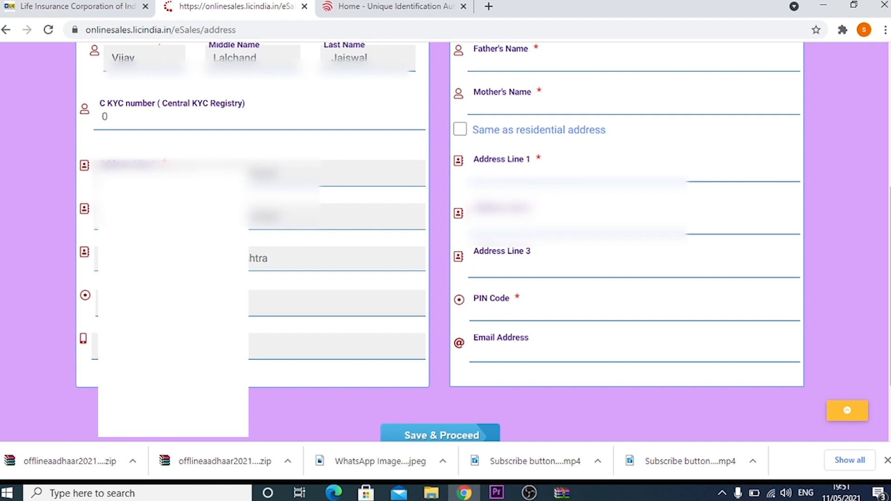
scroll(378, 278, "up", 2)
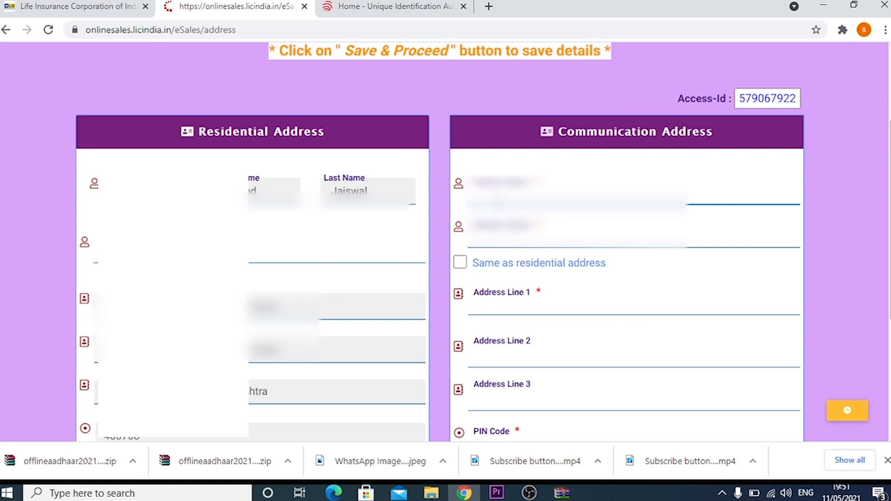
left_click(505, 225)
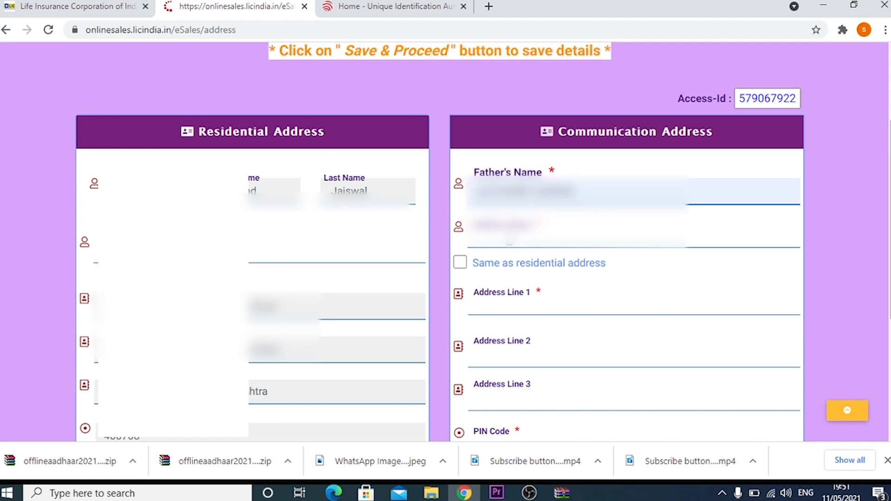
left_click(509, 237)
left_click(511, 261)
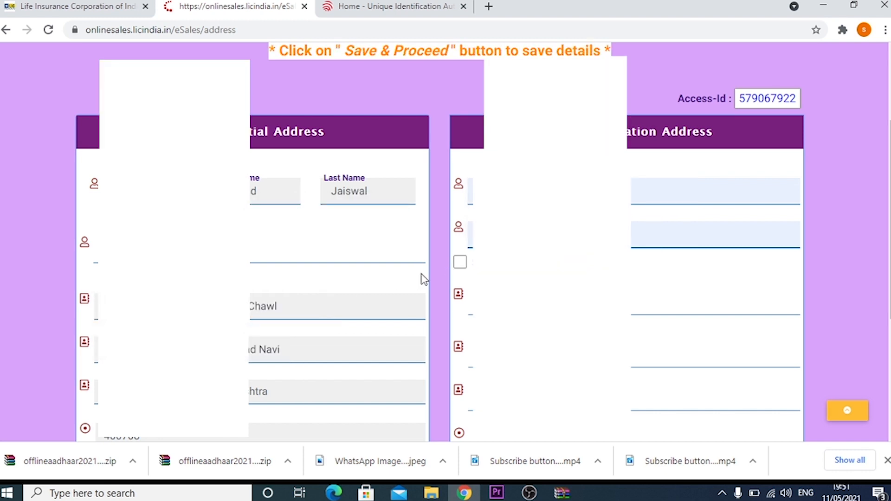
- Tick 'Same as residential address', fill in the e-mail, and save the address details
left_click(459, 264)
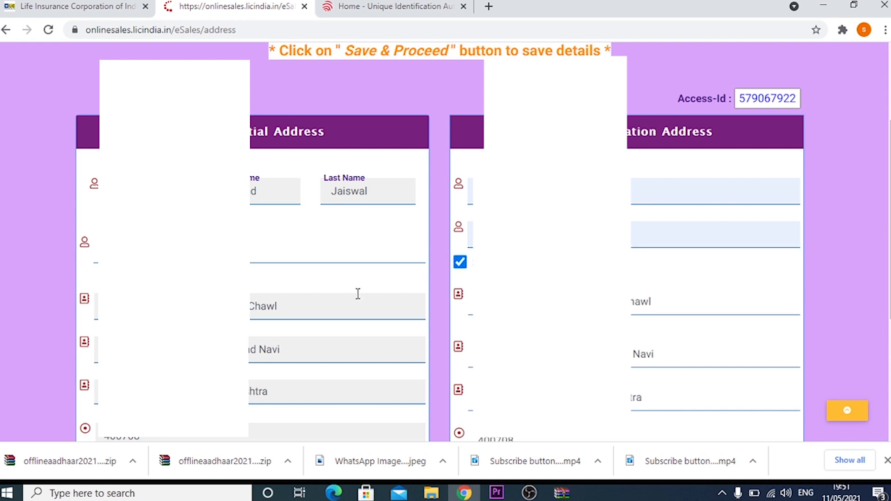
scroll(371, 294, "down", 4)
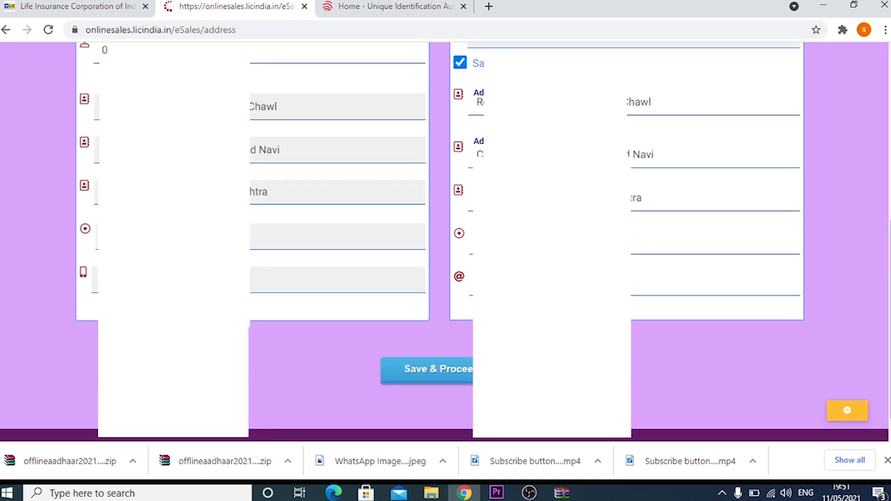
left_click(552, 283)
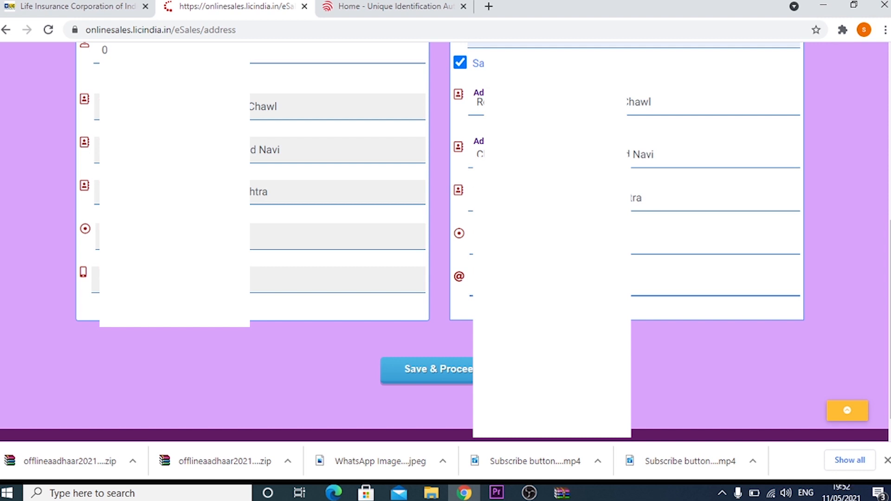
left_click(432, 383)
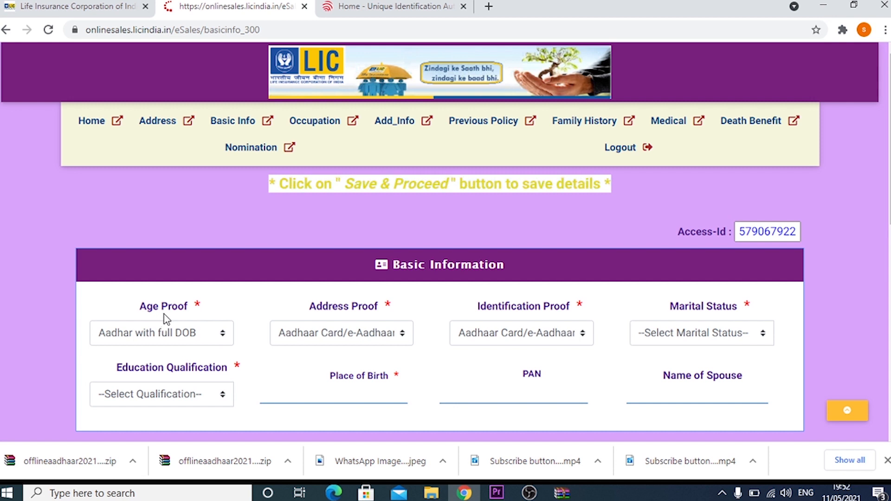
- Check the Aadhaar proofs, set marital status to Married, choose education, and save Basic Information
left_click(179, 328)
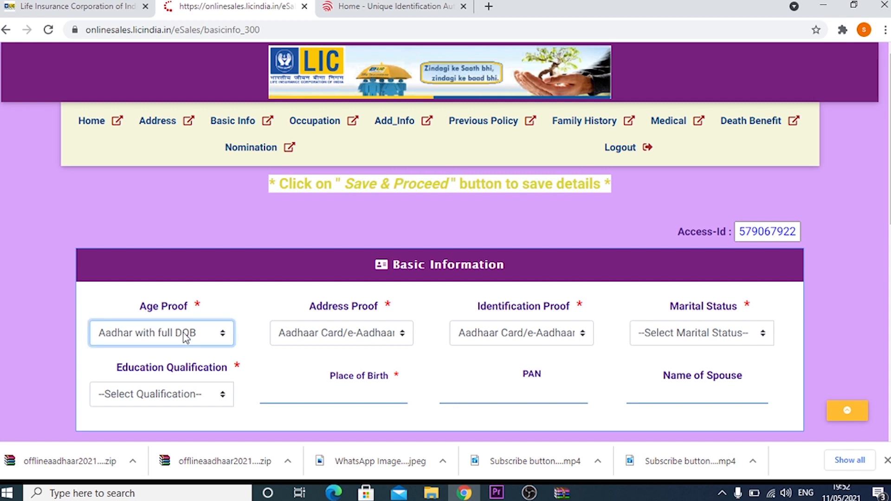
left_click(365, 334)
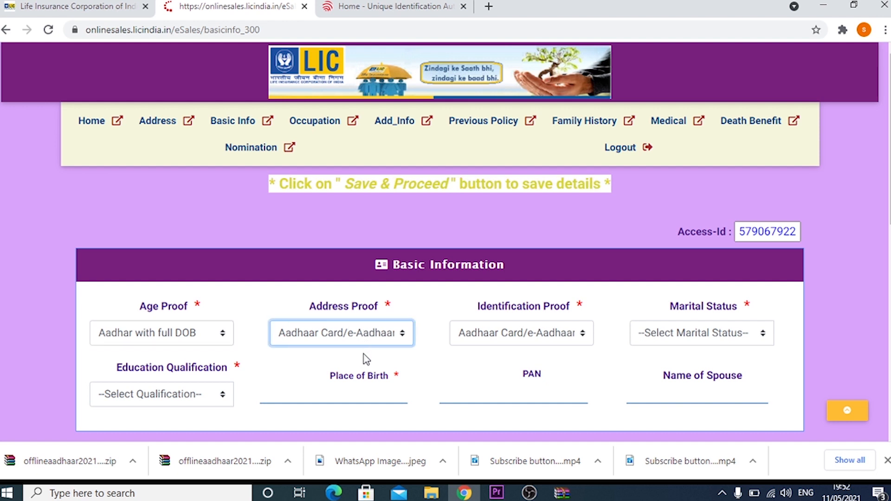
left_click(557, 332)
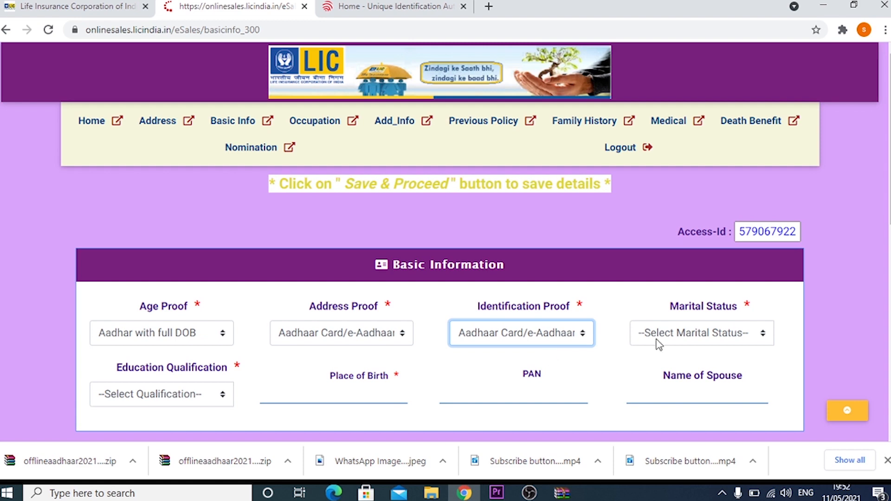
left_click(738, 332)
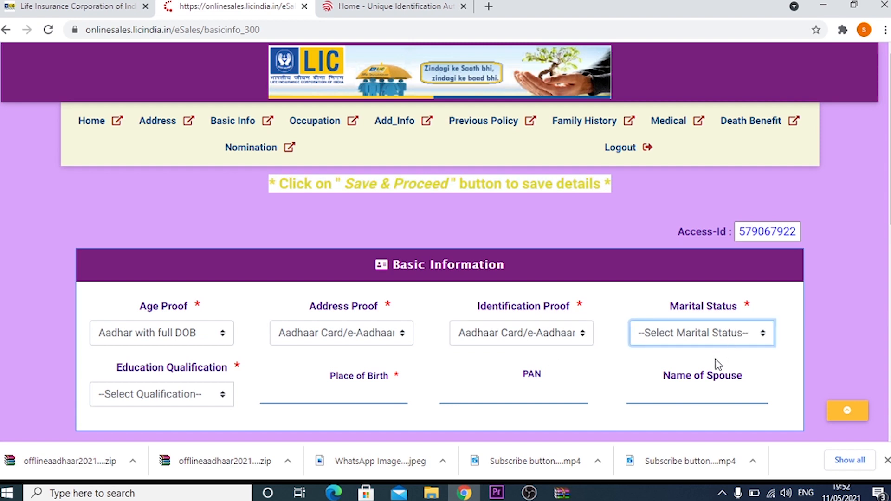
key("Down")
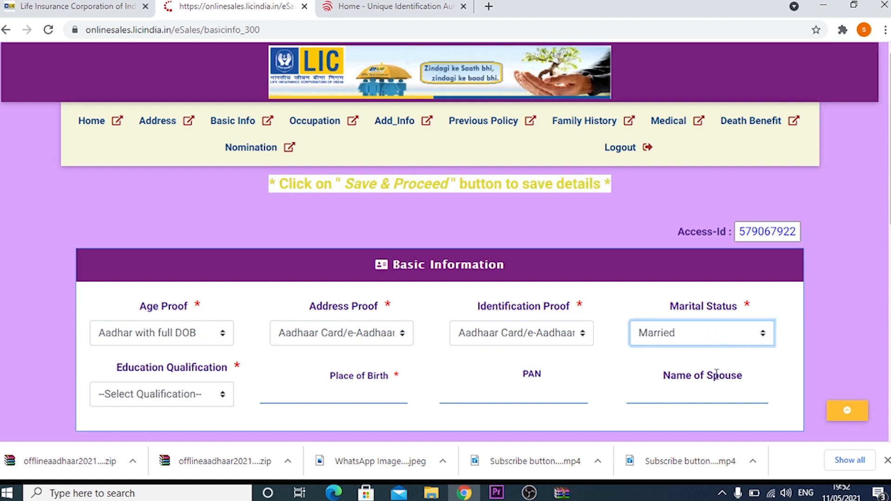
scroll(521, 339, "down", 3)
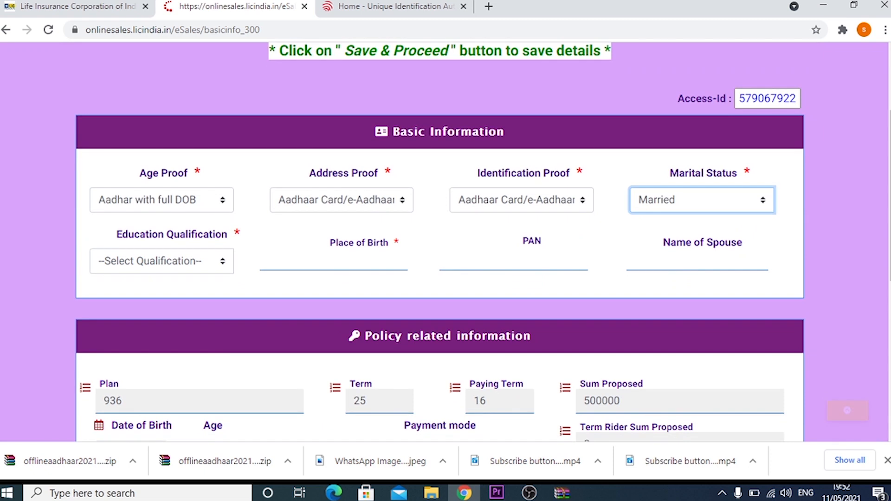
left_click(187, 268)
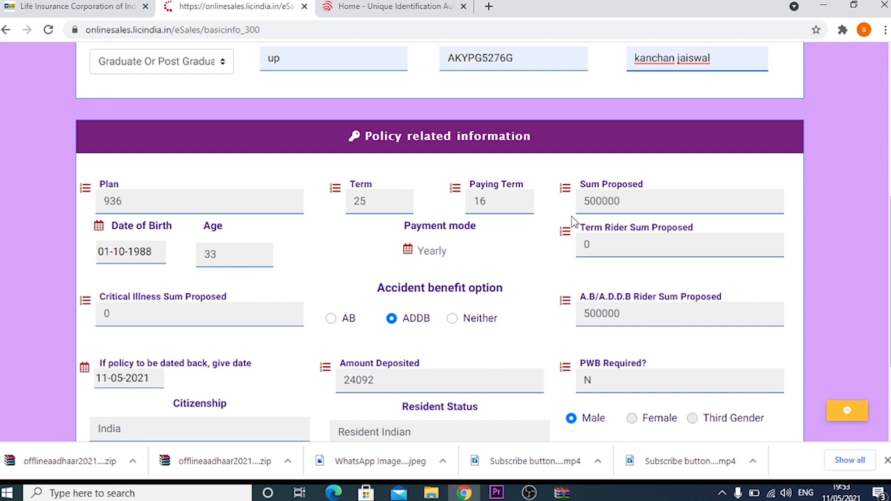
scroll(338, 233, "down", 1)
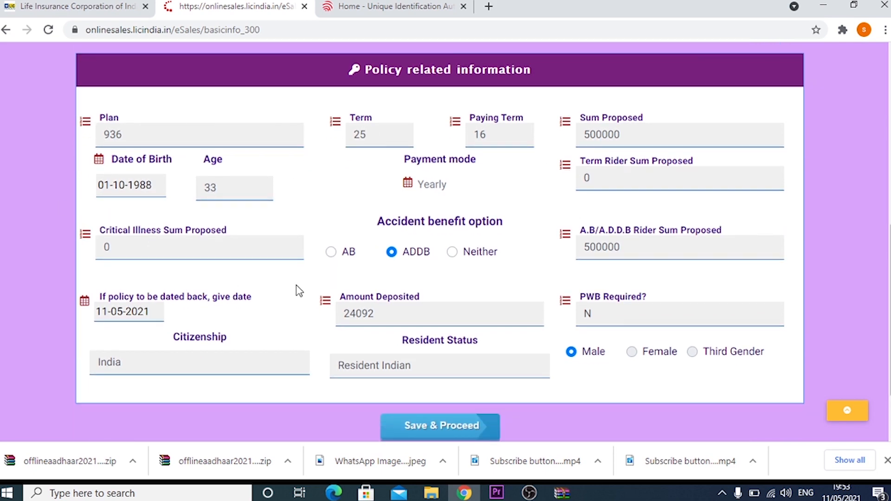
scroll(249, 299, "down", 1)
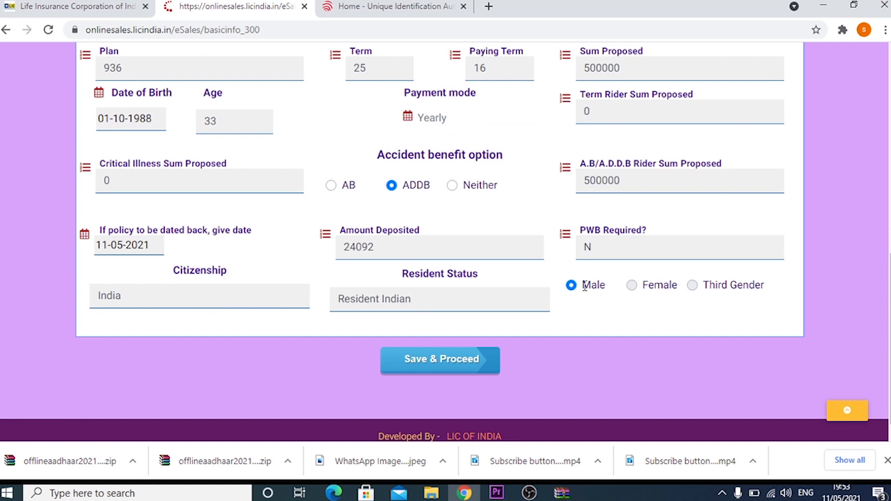
left_click(448, 365)
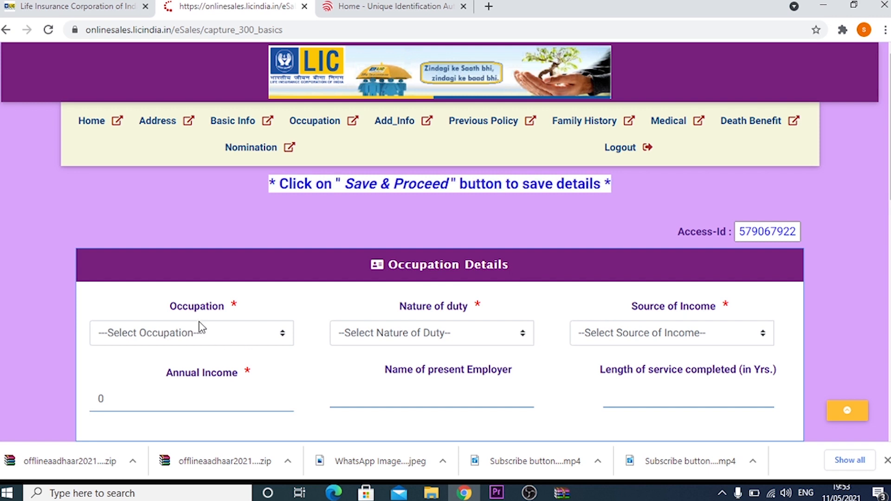
- Set Occupation, Nature of Duty and Source of Income all to Business
left_click(280, 339)
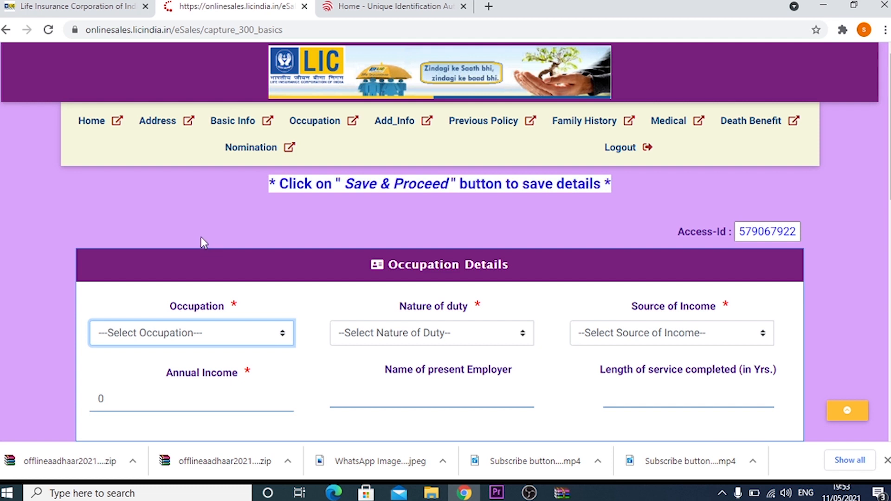
left_click(200, 301)
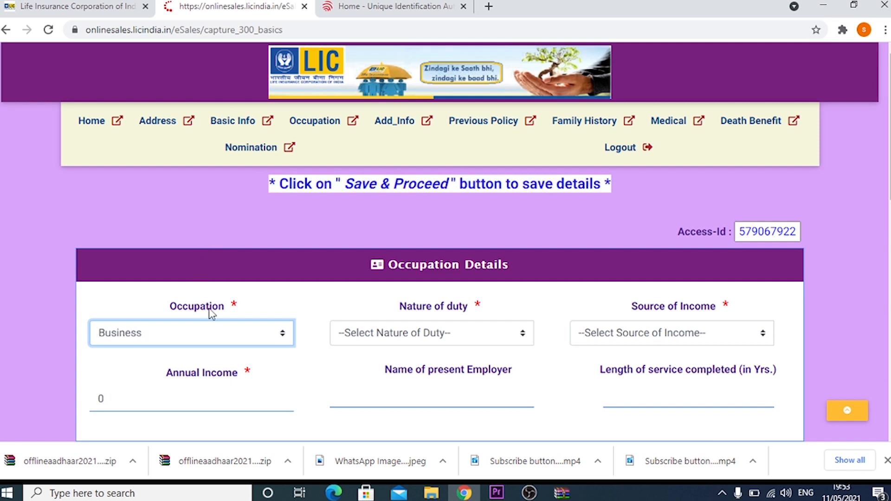
left_click(437, 334)
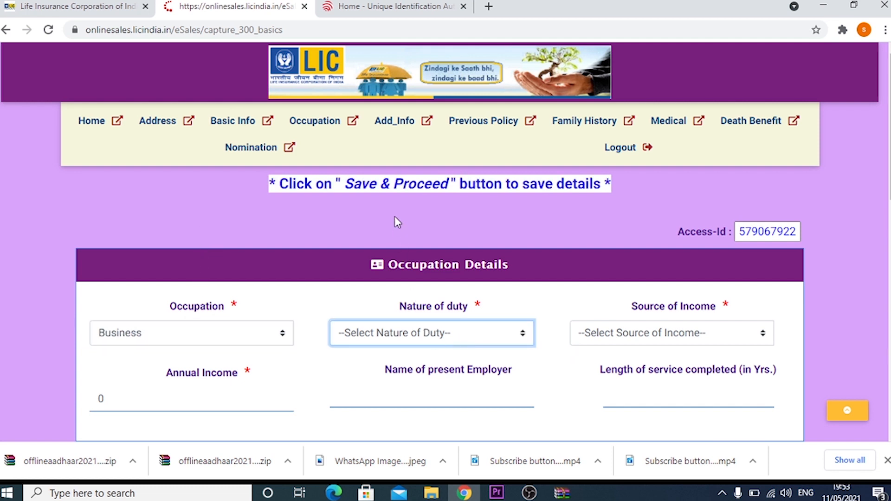
key("Down")
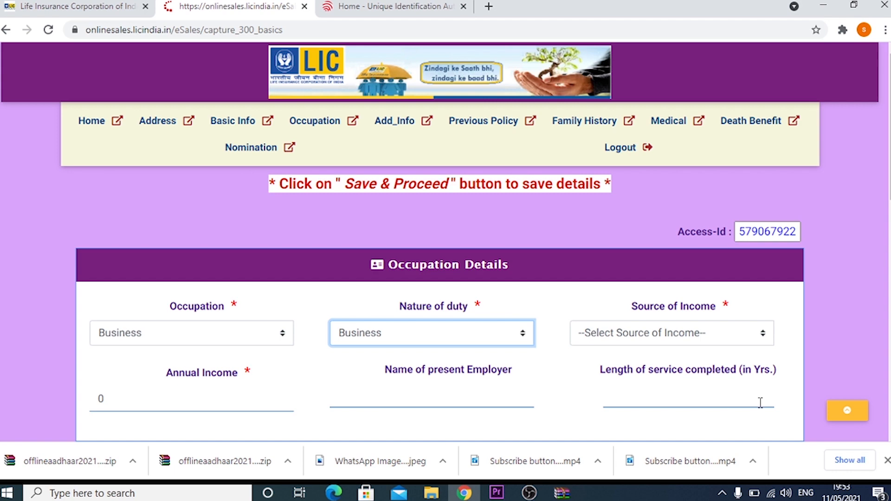
left_click(696, 339)
left_click(626, 392)
scroll(399, 359, "down", 4)
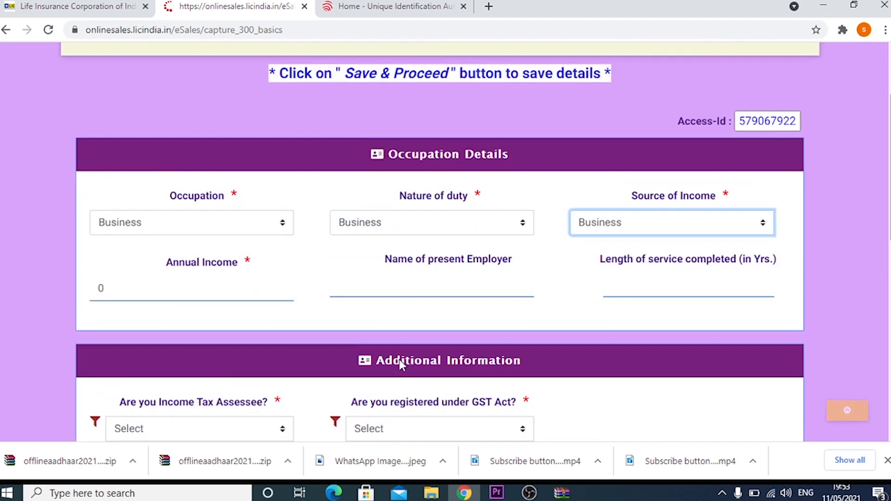
- Enter annual income 300000 and length of service 5 years
left_click(165, 199)
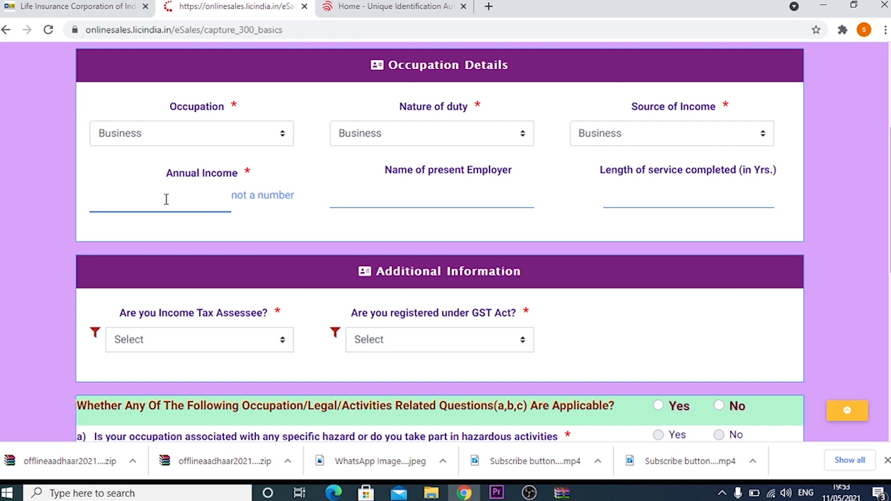
type("300")
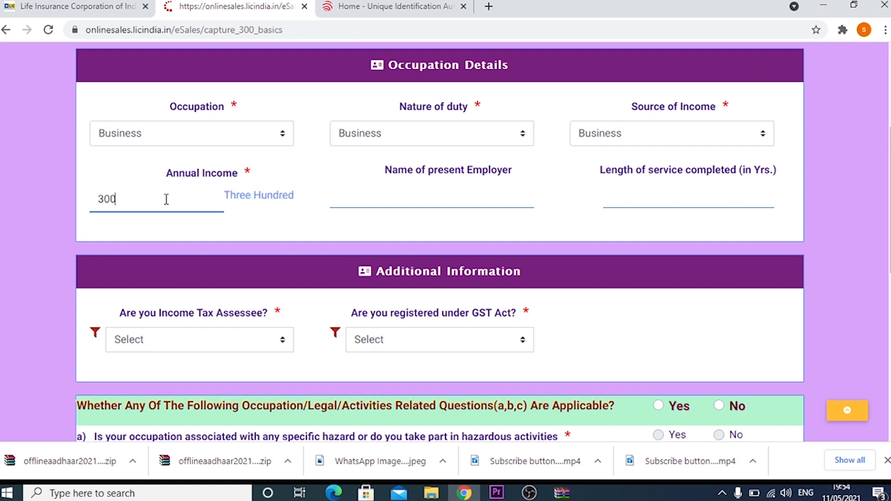
type("000")
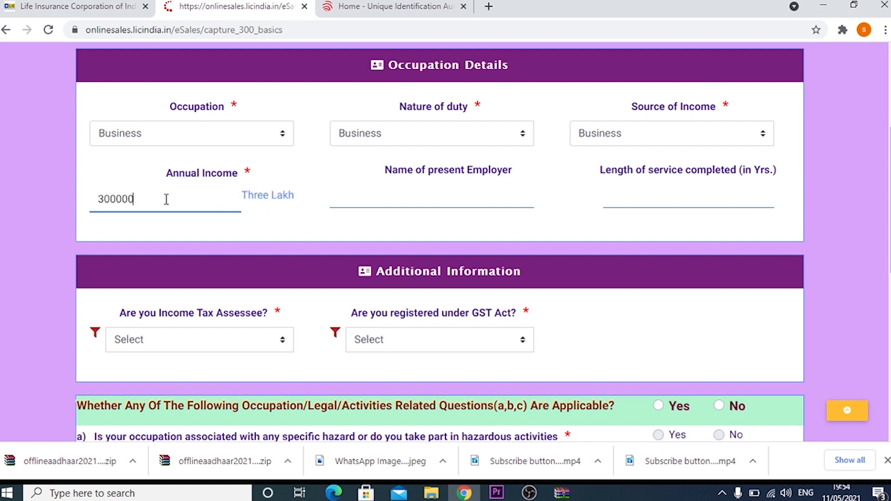
left_click(374, 204)
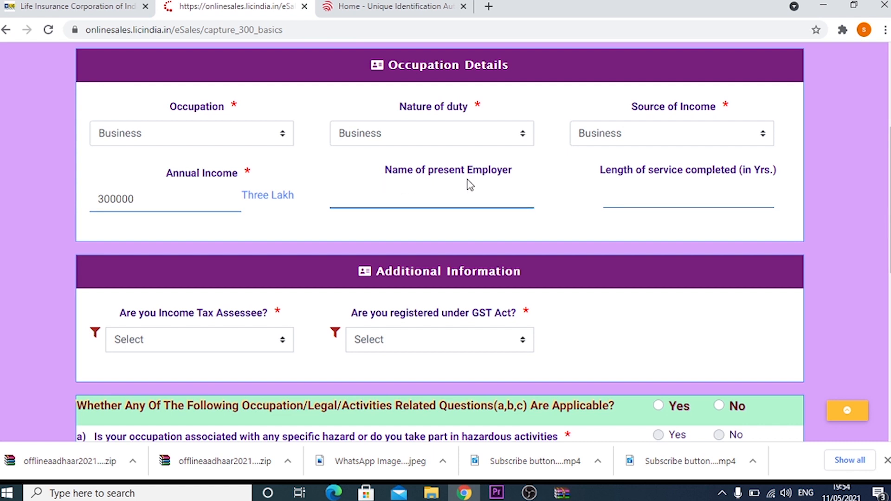
left_click(657, 188)
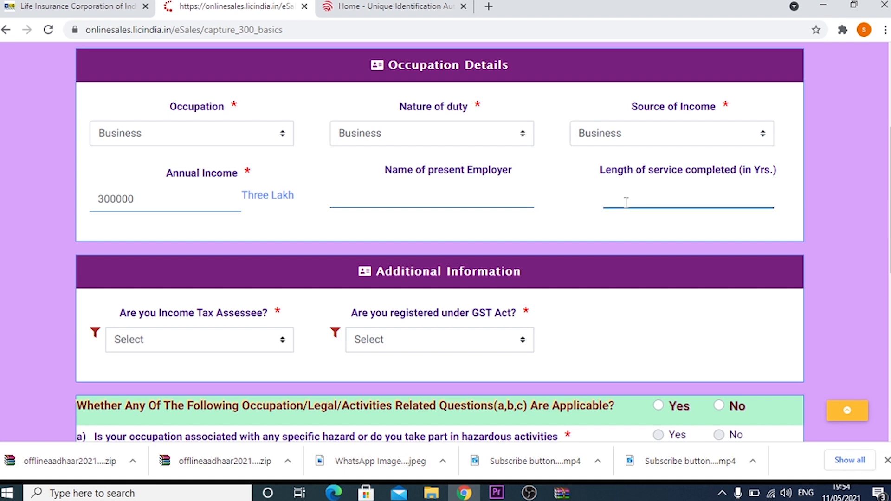
type("5")
scroll(573, 253, "down", 1)
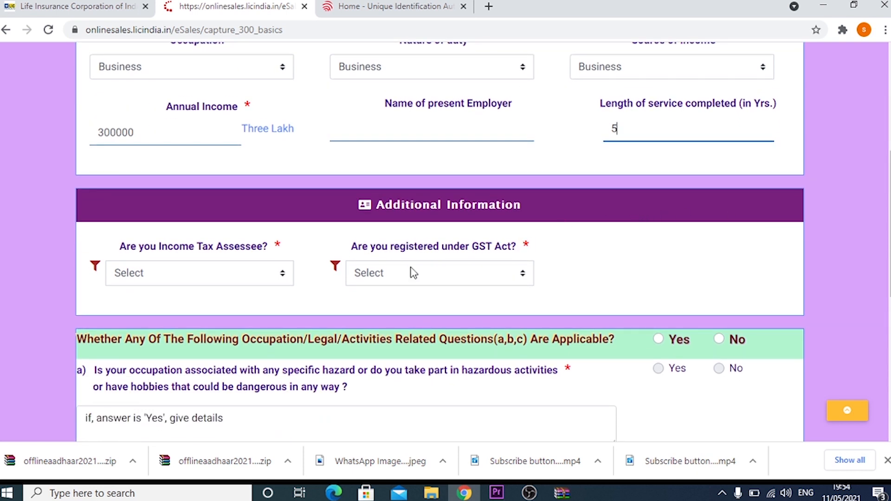
- Answer No to income tax, GST and all occupation/legal questions, then save
left_click(251, 283)
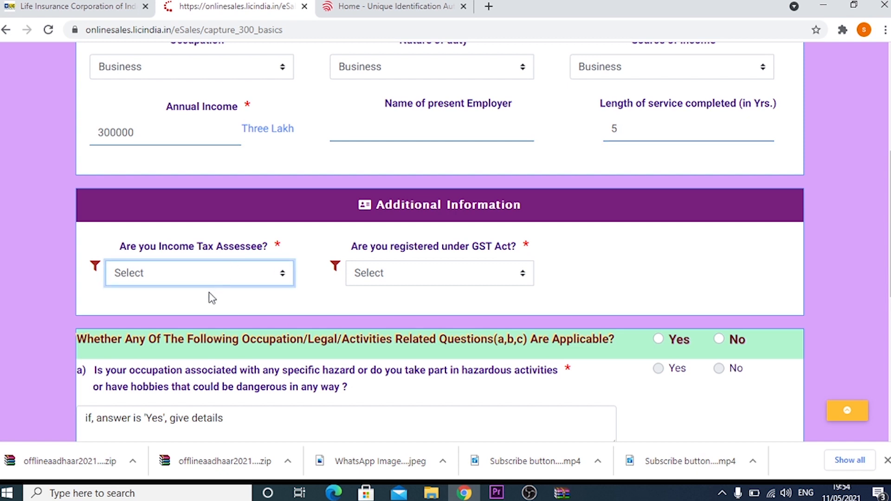
key("n")
left_click(456, 280)
scroll(488, 308, "down", 3)
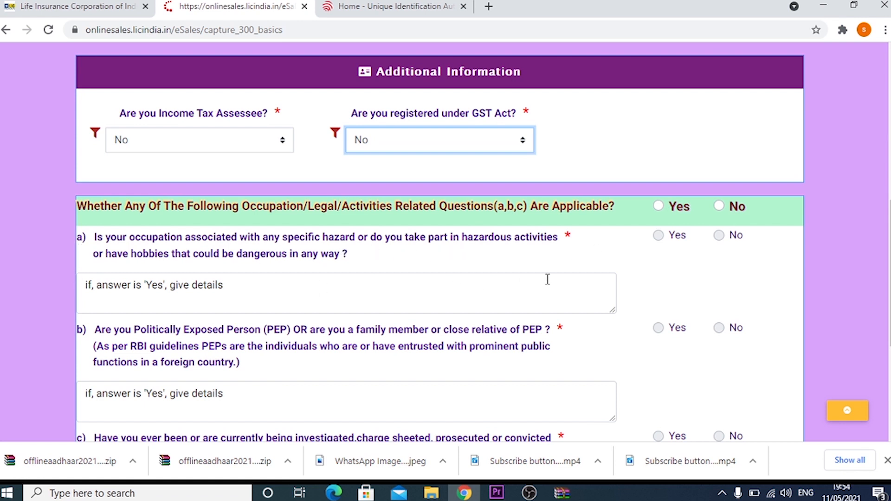
left_click(720, 205)
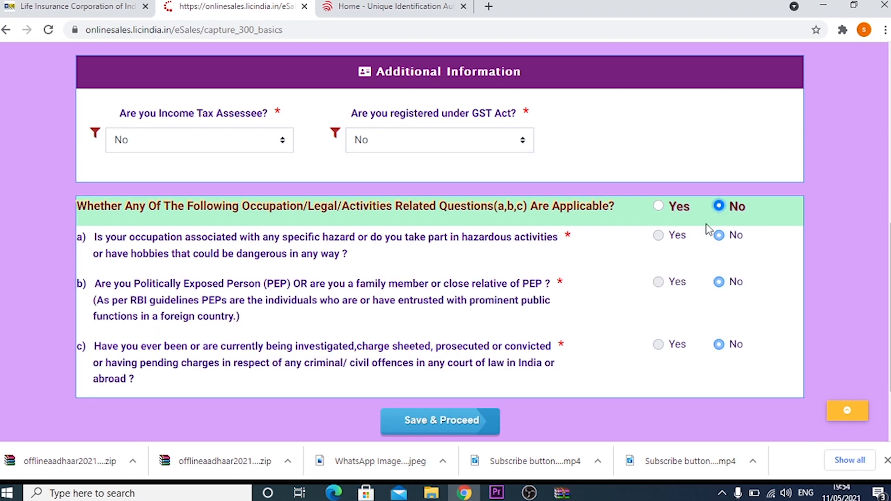
scroll(633, 254, "down", 2)
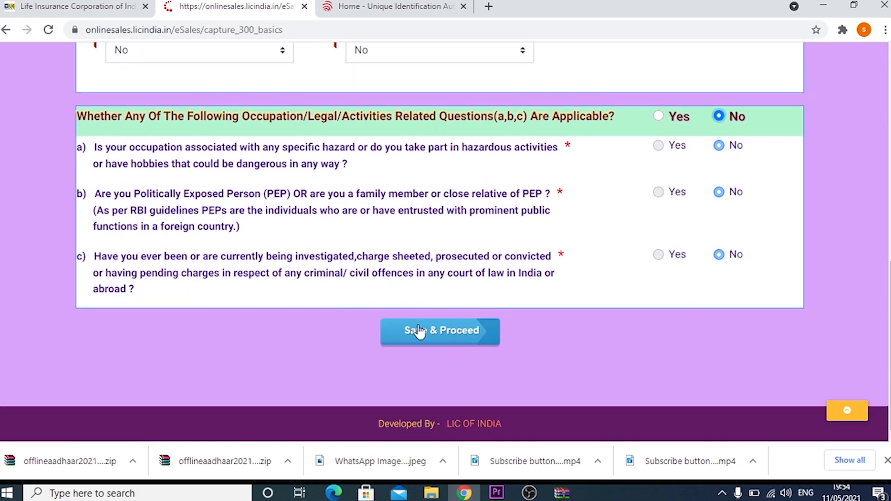
left_click(419, 331)
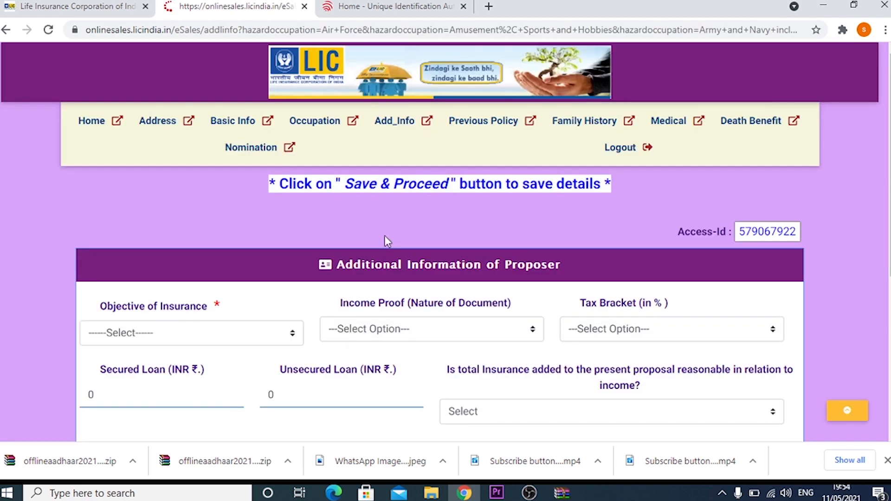
- Set objective to Risk Coverage with savings, no income proof submitted, and tax bracket Nil
scroll(246, 274, "down", 1)
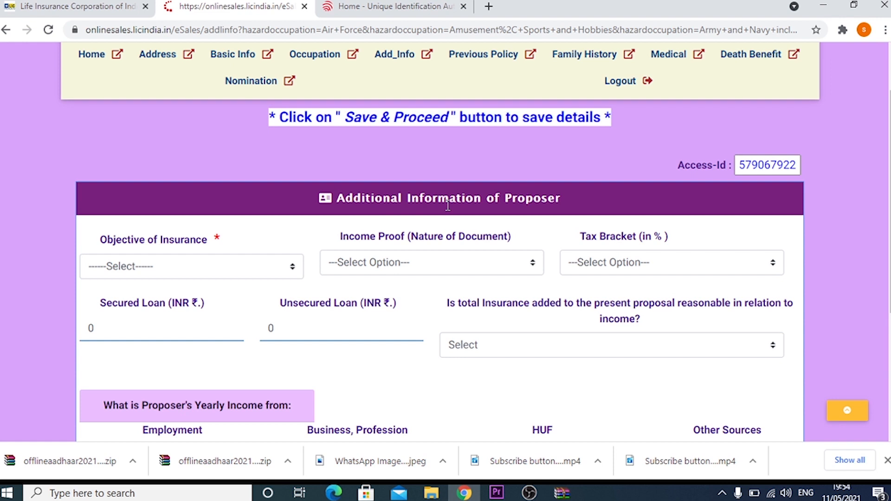
left_click(296, 269)
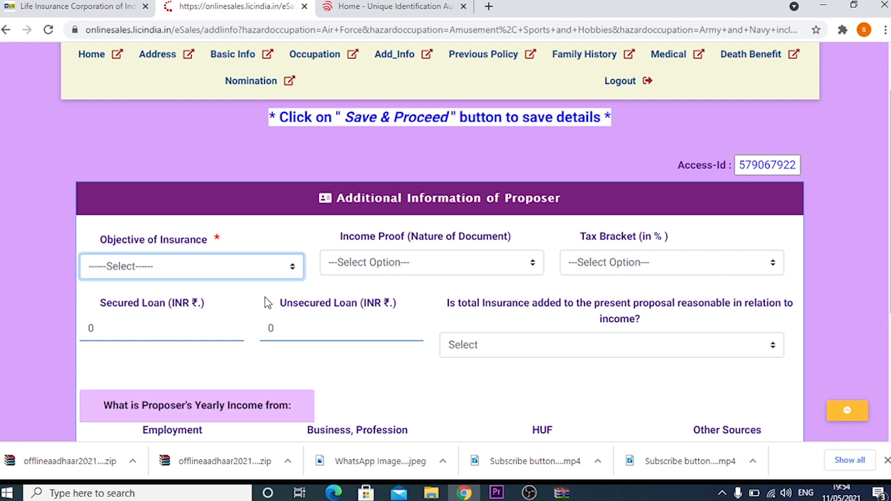
key("Down")
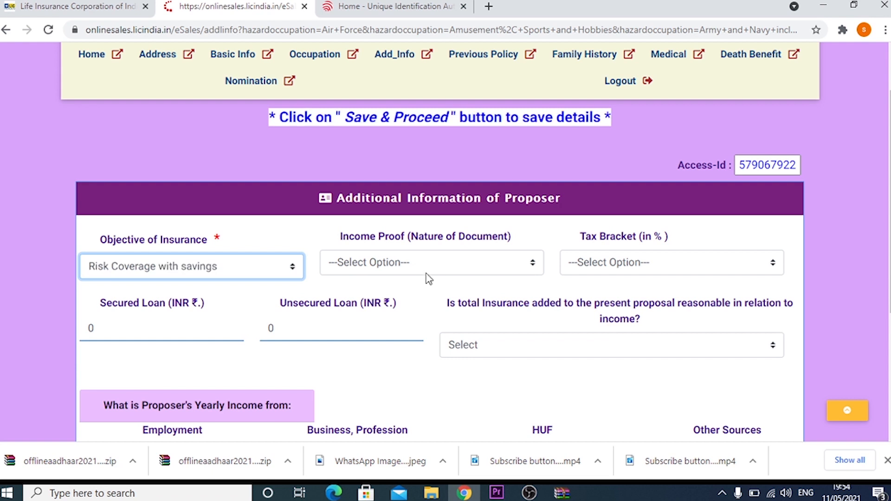
left_click(464, 265)
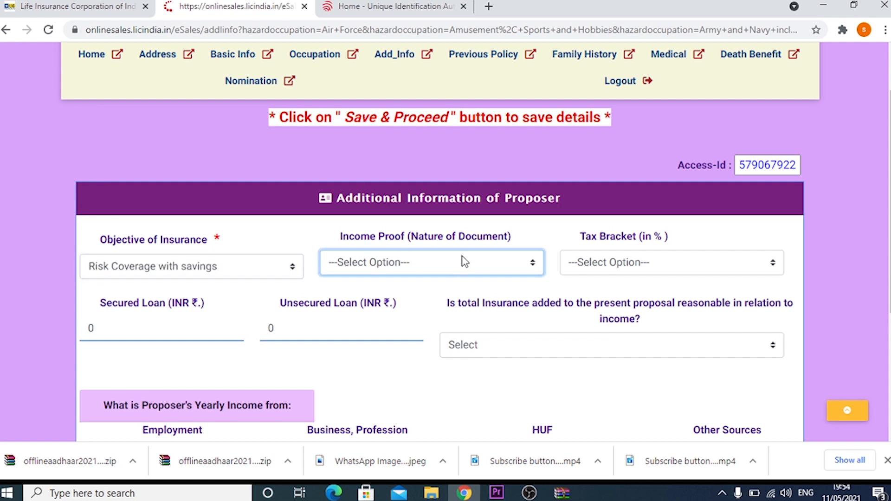
left_click(449, 302)
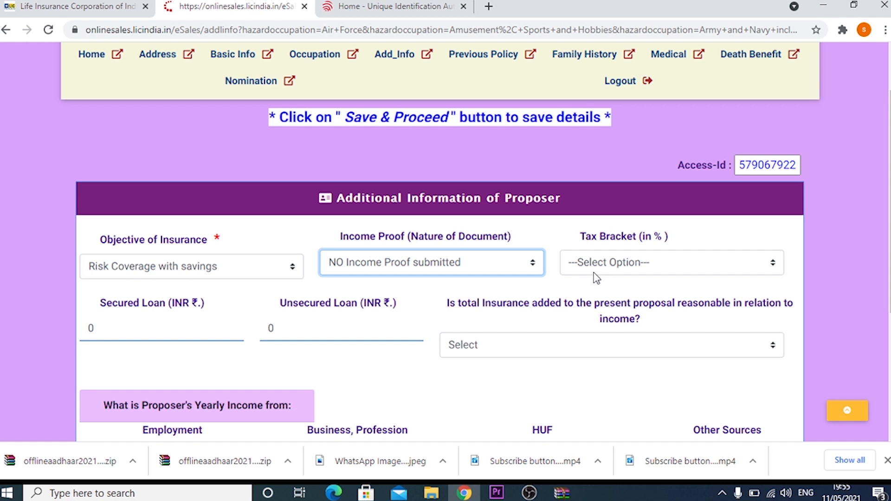
left_click(625, 265)
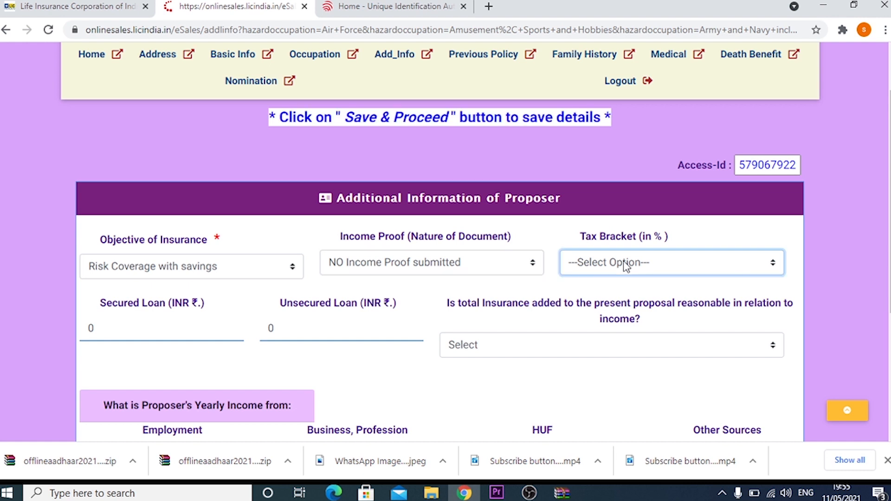
left_click(617, 290)
- Enter 300000 as yearly business income and save the additional information
scroll(557, 303, "down", 1)
scroll(371, 334, "down", 2)
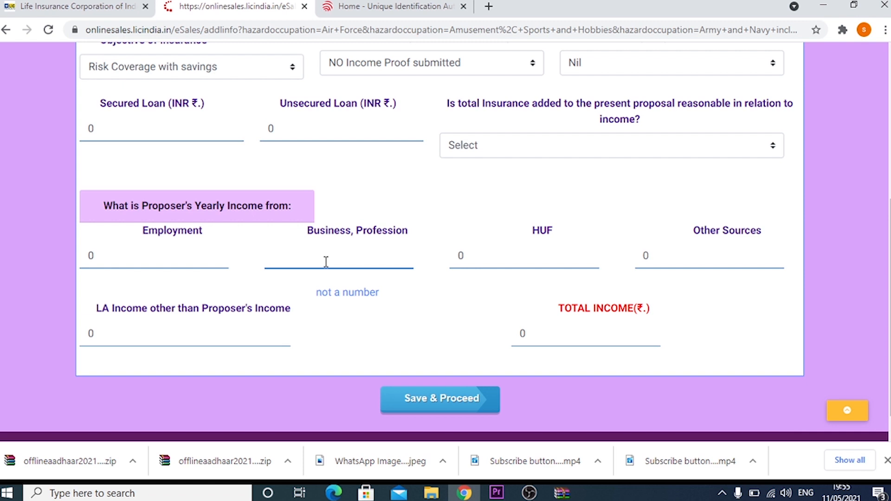
type("300")
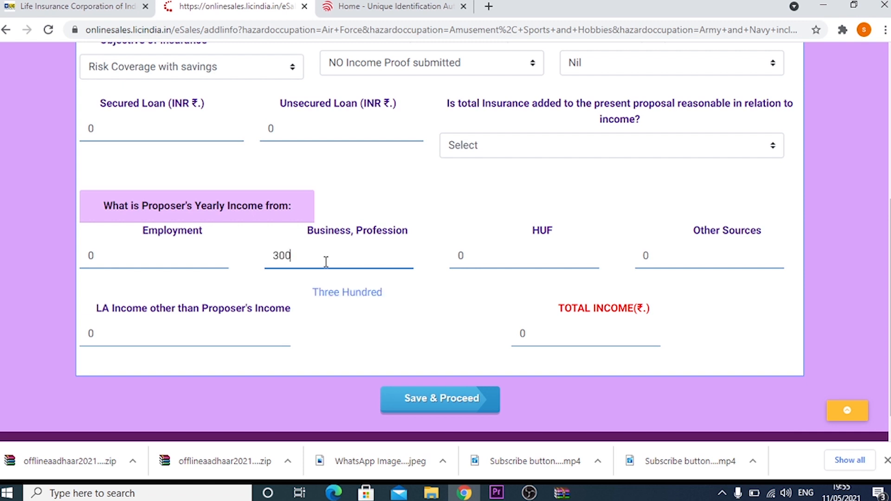
type("000")
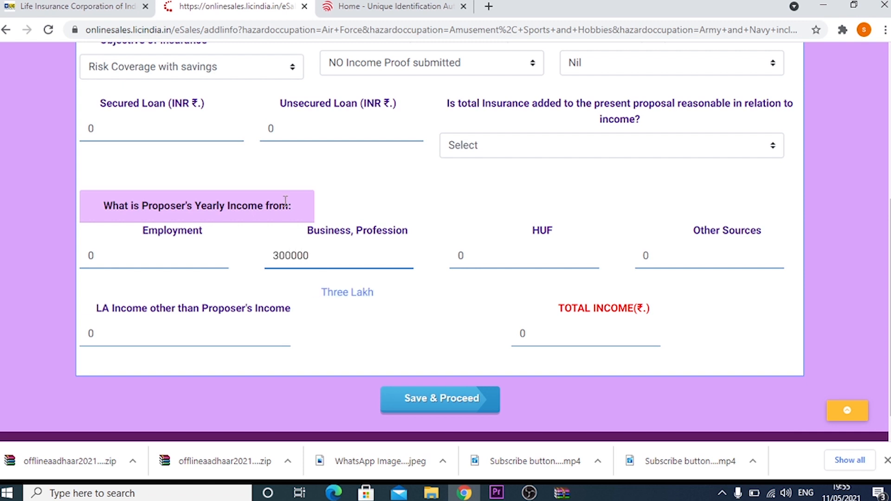
scroll(483, 323, "down", 1)
left_click(549, 296)
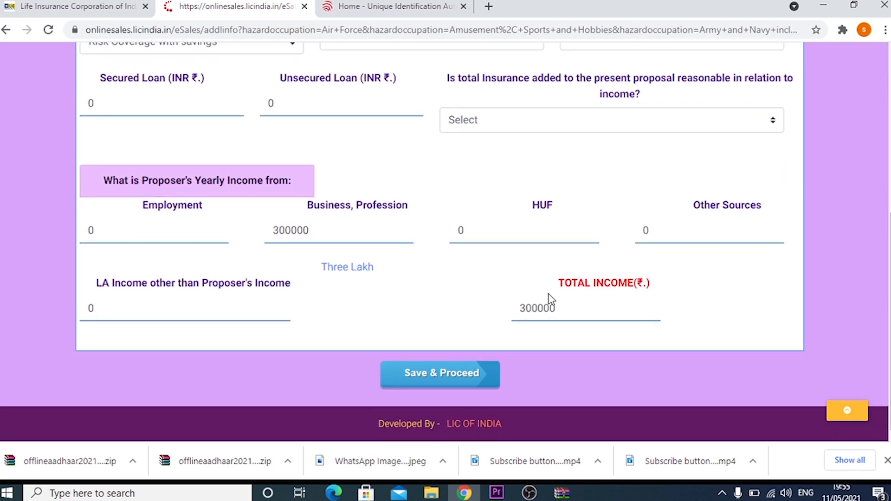
left_click(460, 375)
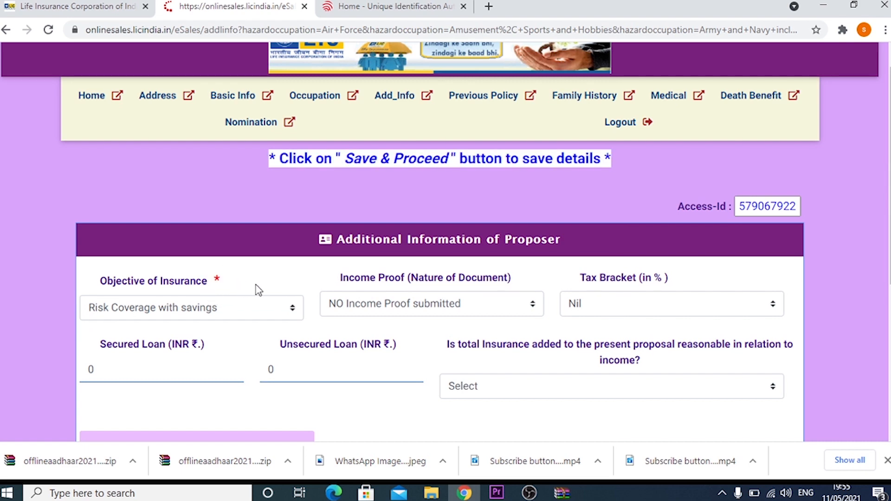
scroll(254, 290, "down", 3)
scroll(310, 317, "down", 3)
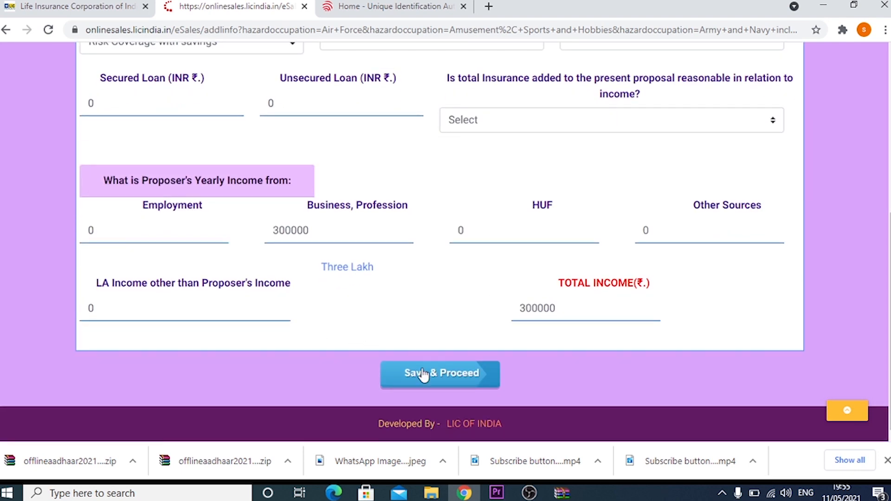
left_click(438, 377)
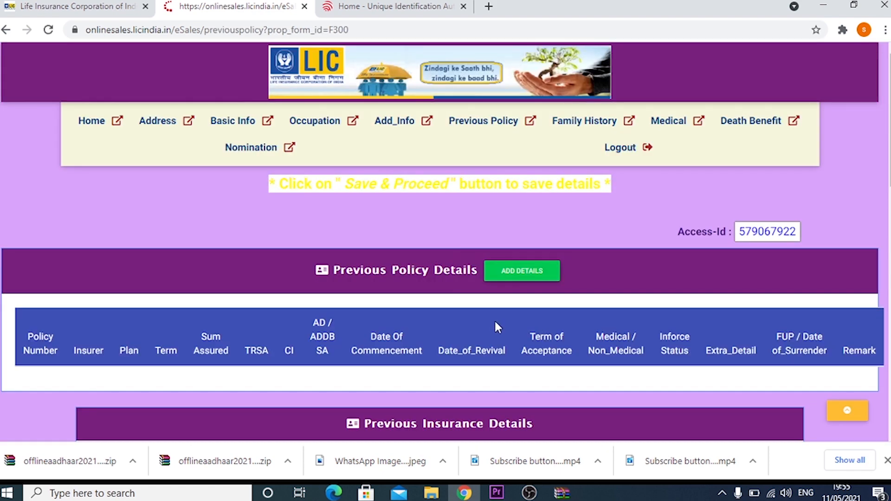
- Answer No to the Current Proposals/Previous Policies question and save the section
scroll(494, 319, "down", 4)
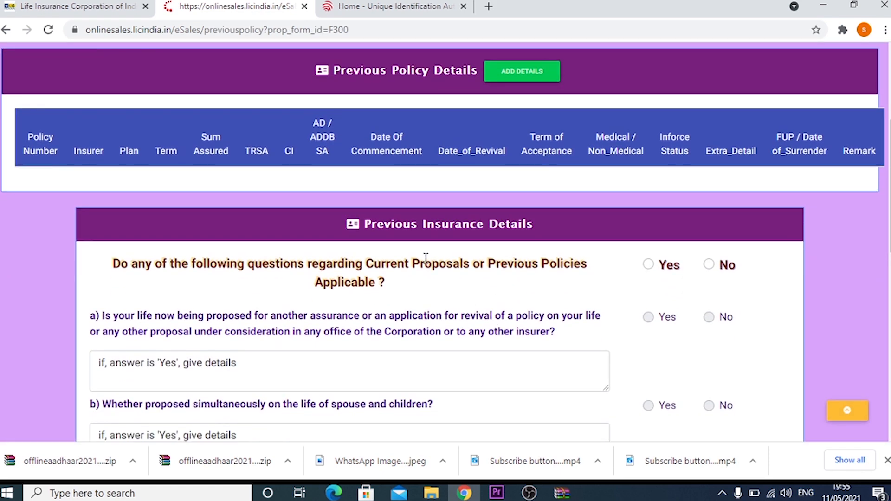
scroll(426, 258, "down", 3)
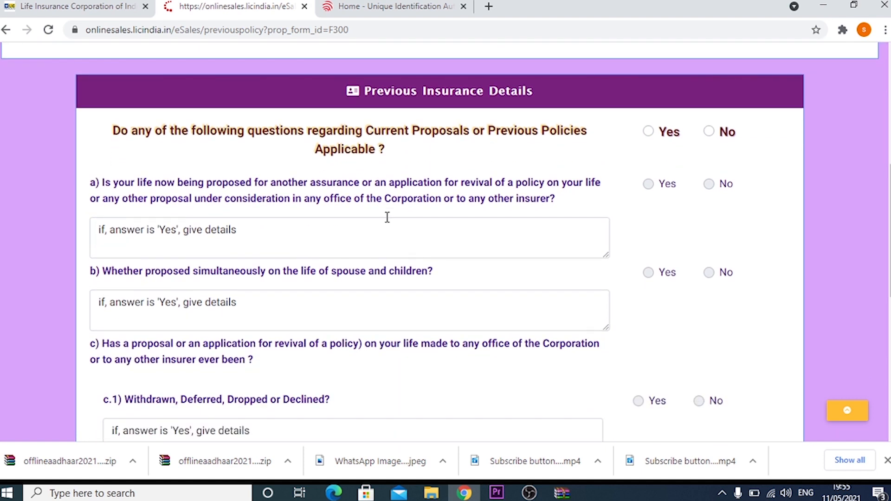
scroll(392, 126, "up", 4)
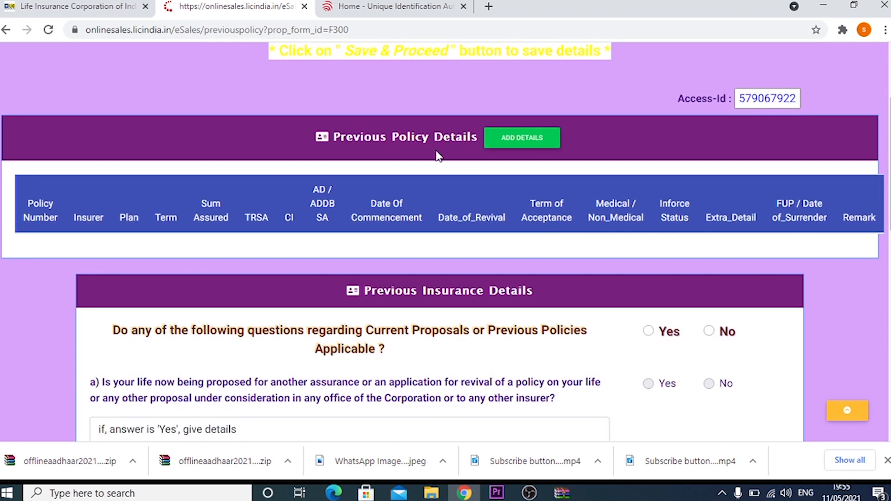
scroll(486, 346, "down", 5)
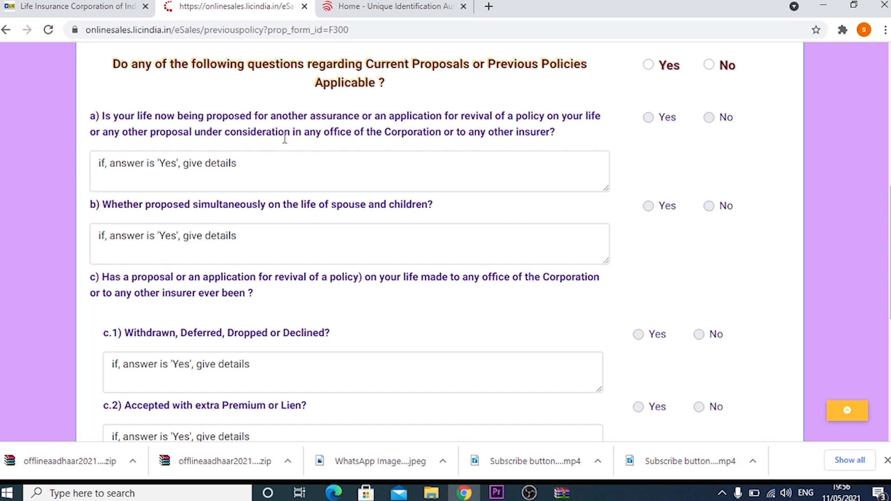
scroll(246, 245, "down", 3)
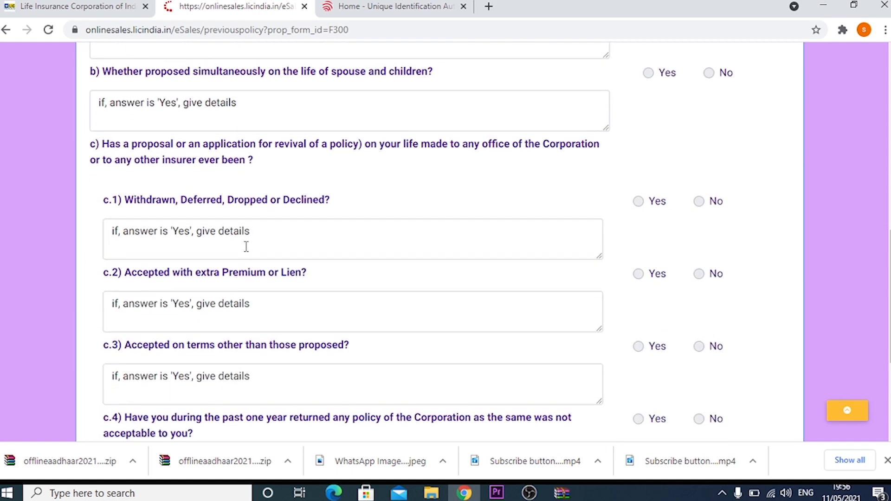
scroll(186, 246, "up", 1)
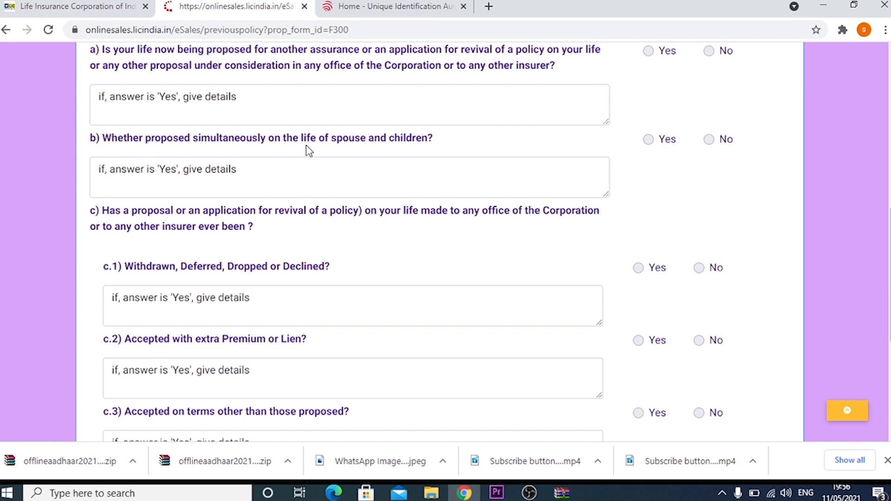
scroll(188, 239, "up", 2)
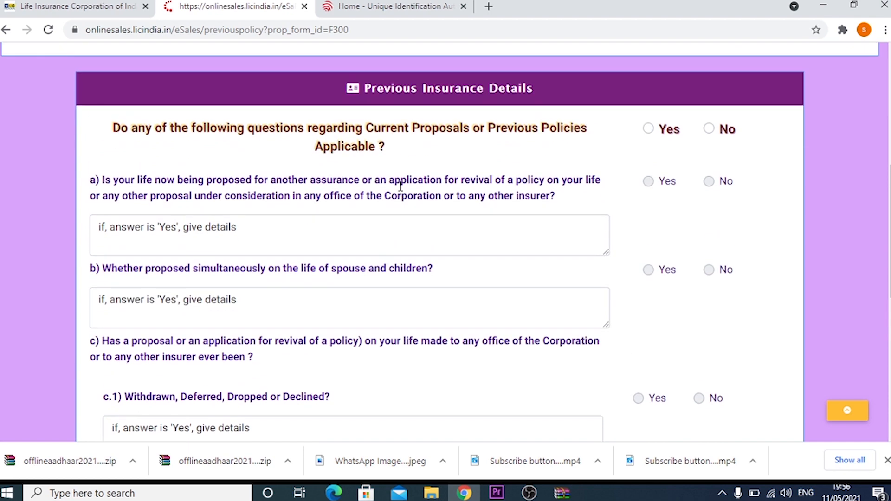
left_click(709, 133)
scroll(656, 280, "down", 5)
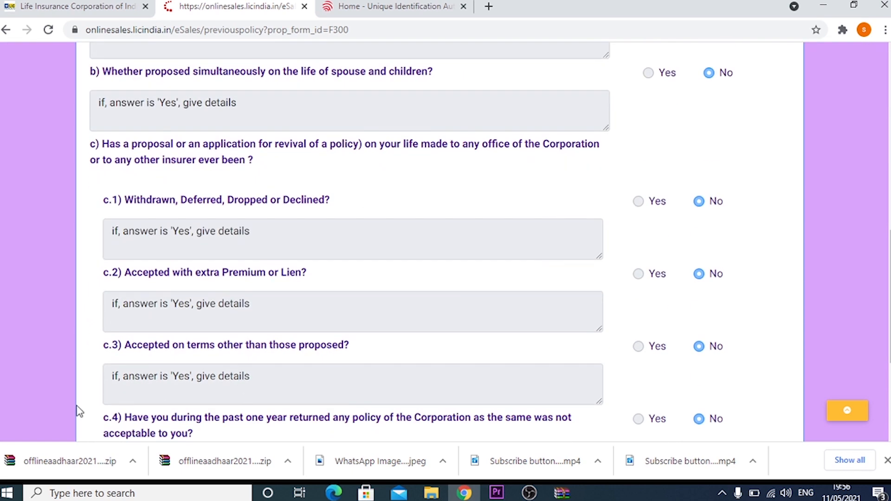
scroll(46, 331, "down", 2)
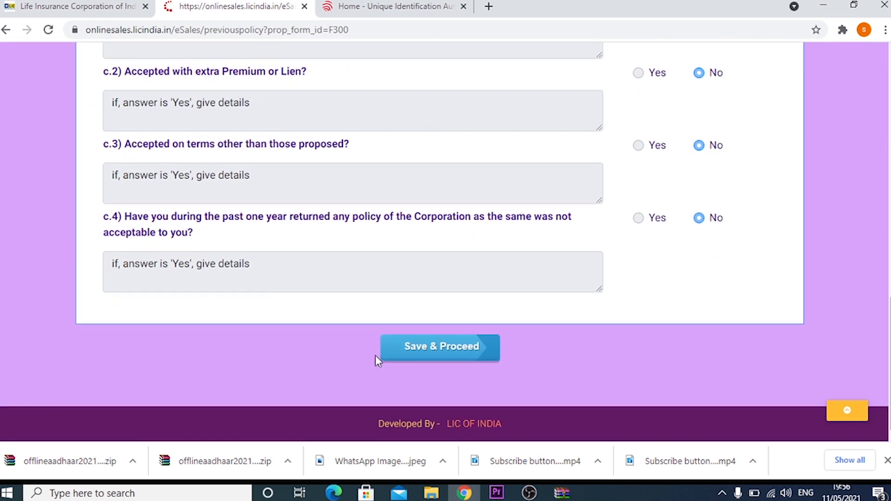
left_click(426, 350)
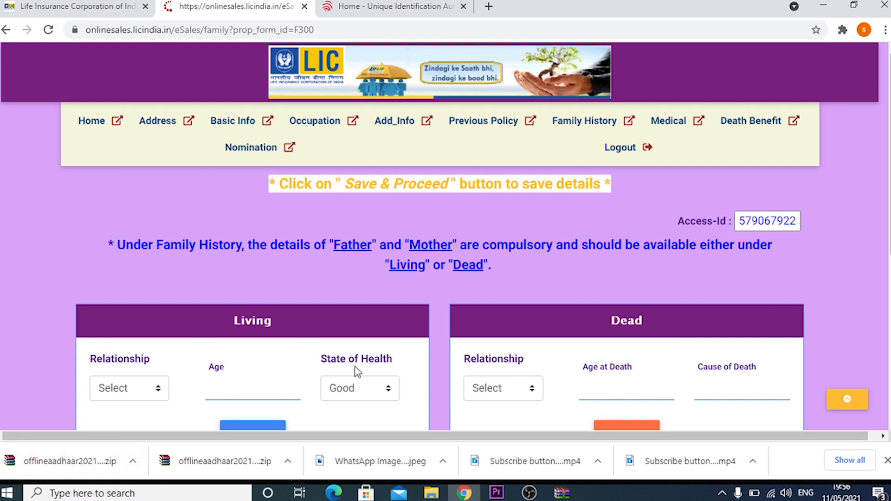
- Add Father, age 49, in good health as a living relative
left_click(158, 390)
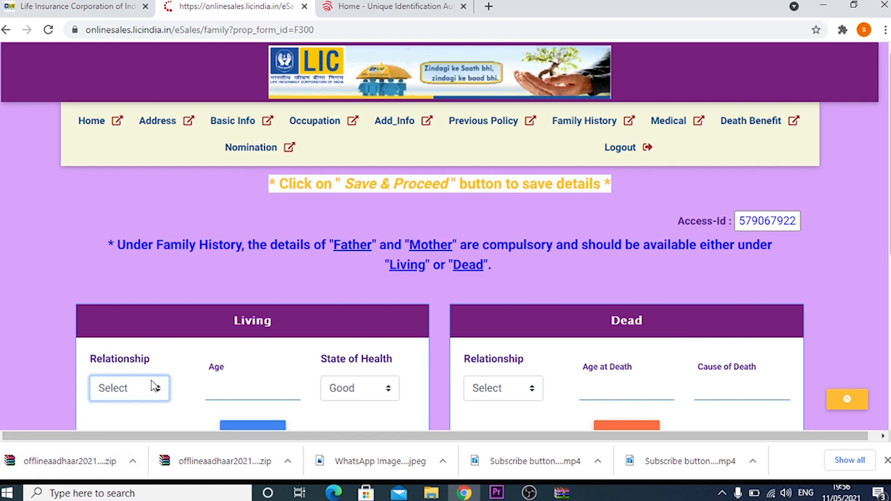
key("Down")
left_click(218, 388)
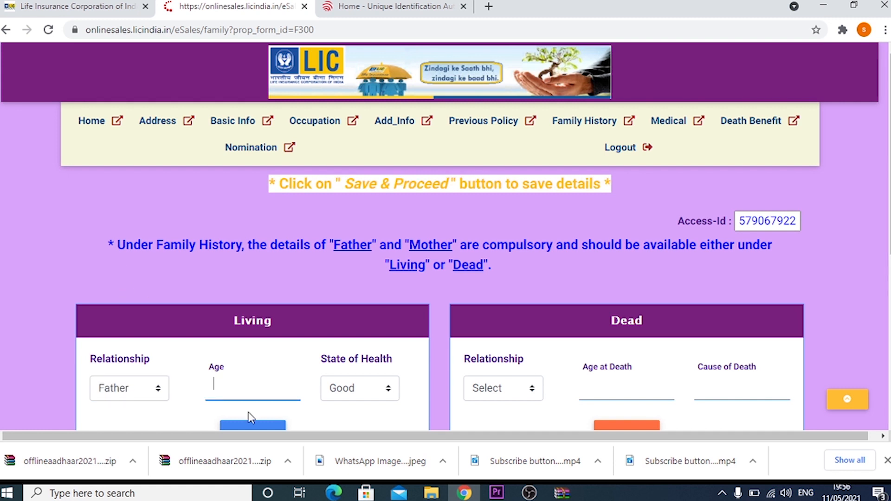
type("49")
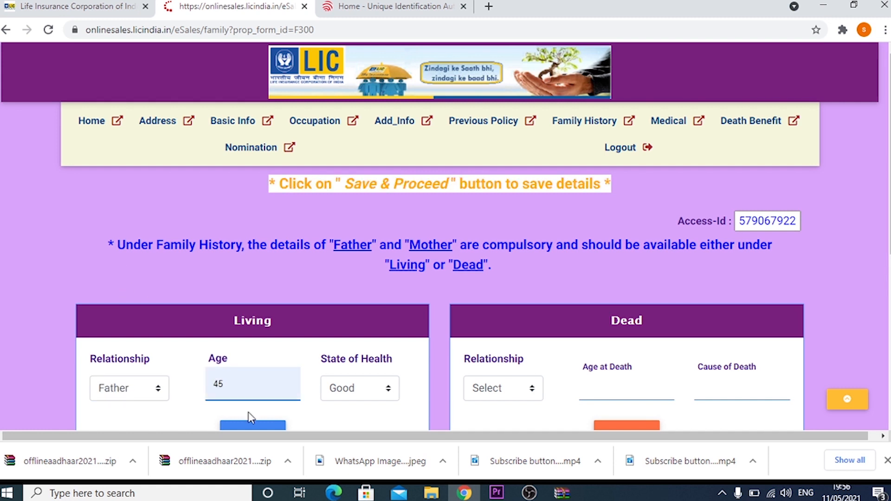
left_click(388, 392)
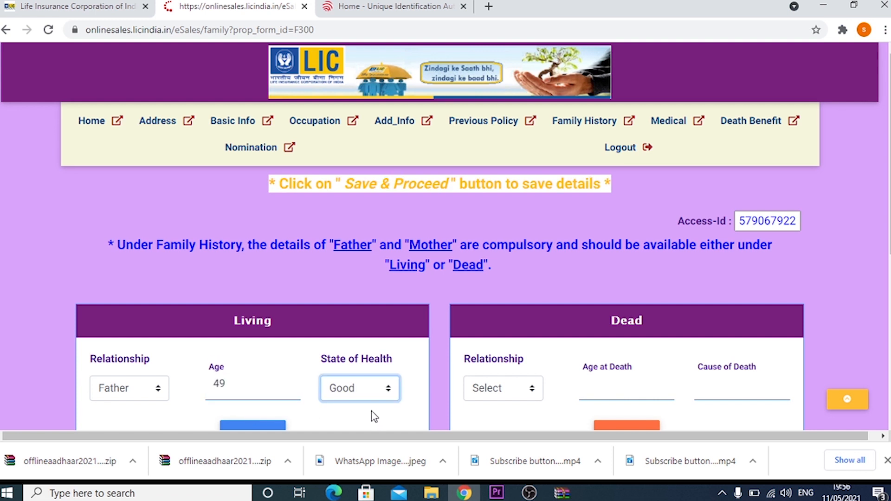
scroll(372, 410, "down", 1)
left_click(261, 374)
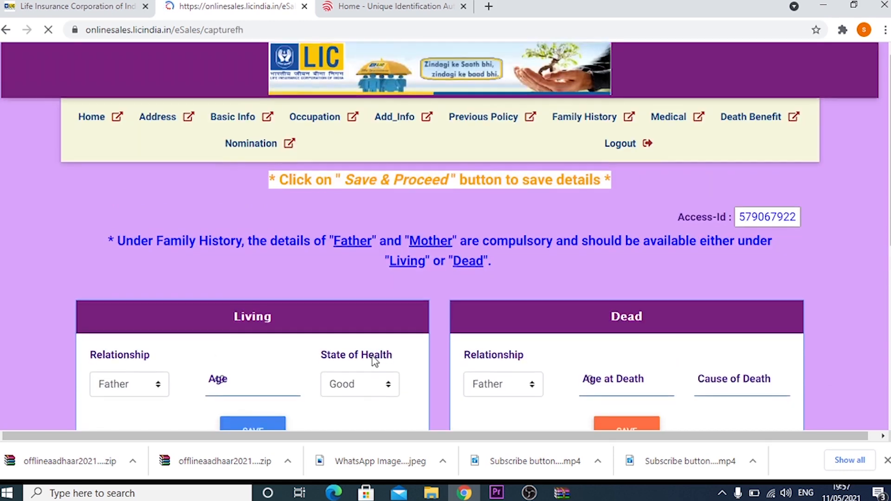
scroll(371, 355, "down", 5)
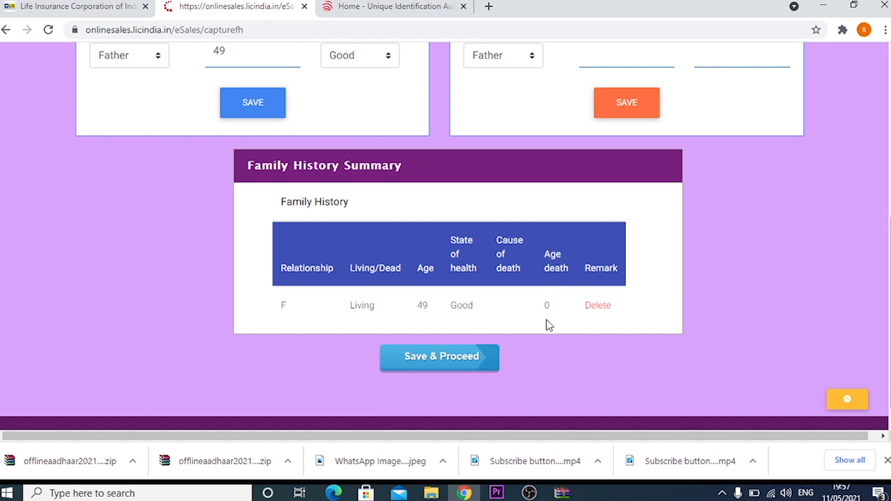
scroll(549, 325, "up", 3)
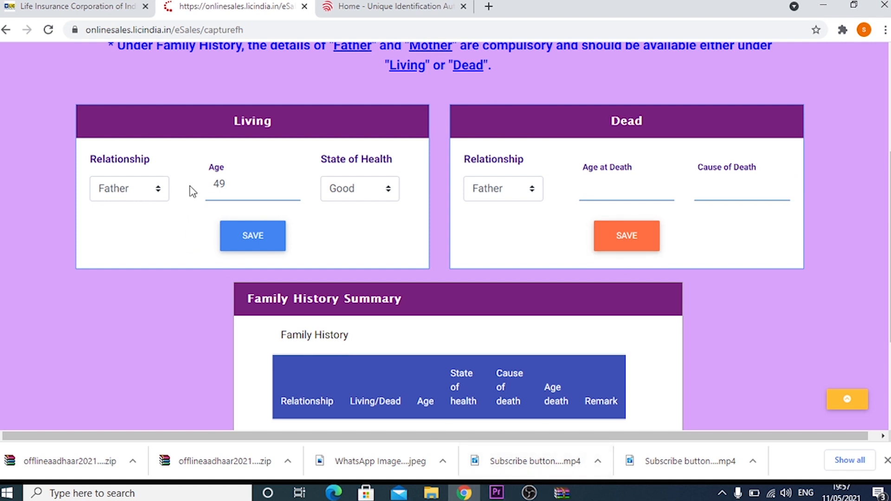
- Add Mother, age 45, and Wife, age 30, as living relatives in good health
left_click(159, 191)
left_click(144, 232)
left_click(249, 235)
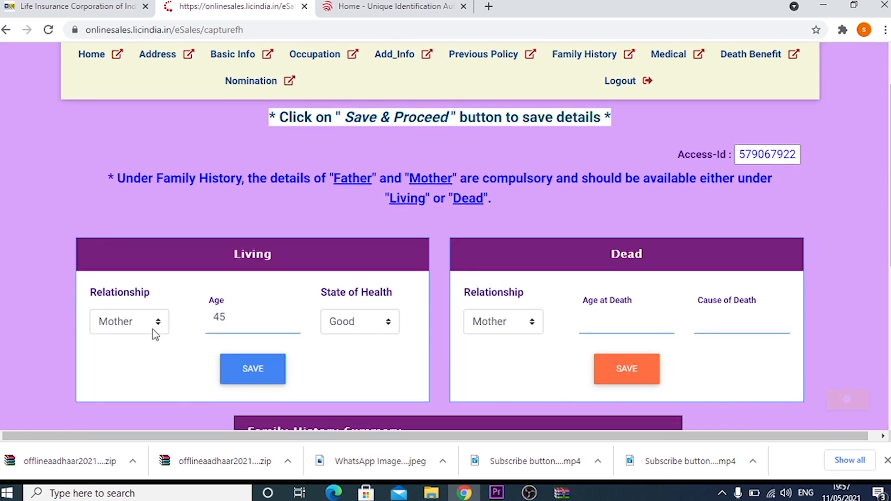
left_click(153, 322)
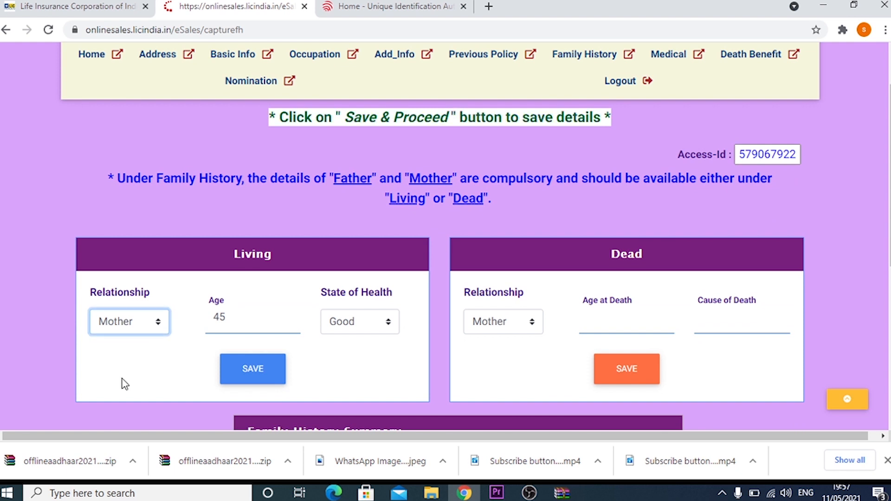
key("w")
left_click(233, 316)
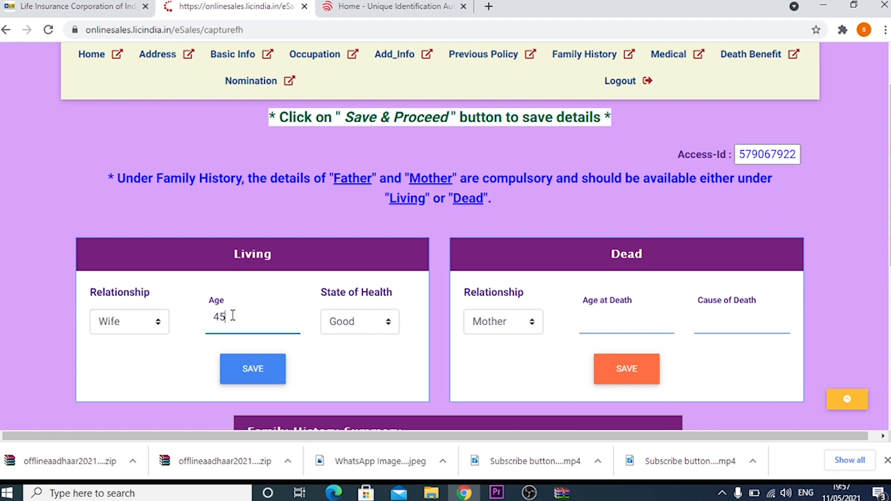
key("BackSpace")
key("BackSpace")
type("30")
left_click(258, 366)
- Add Brother, age 23, in good health, then save the family history
scroll(256, 371, "down", 4)
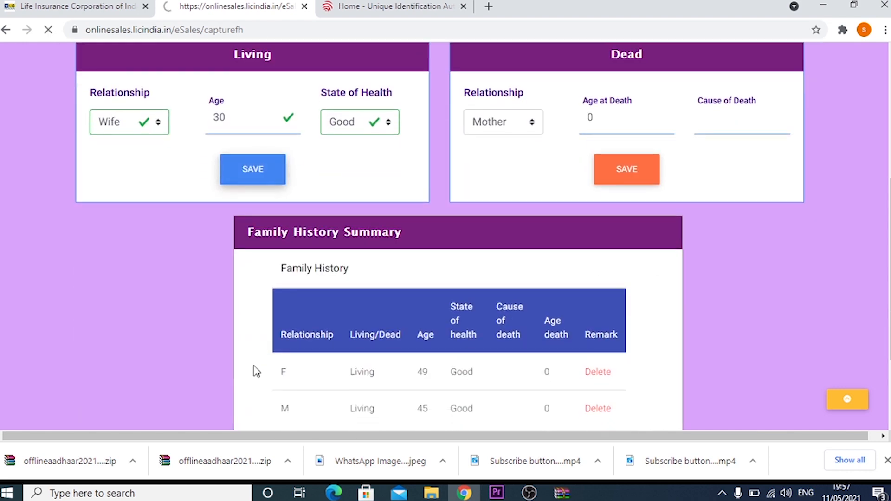
scroll(157, 286, "down", 2)
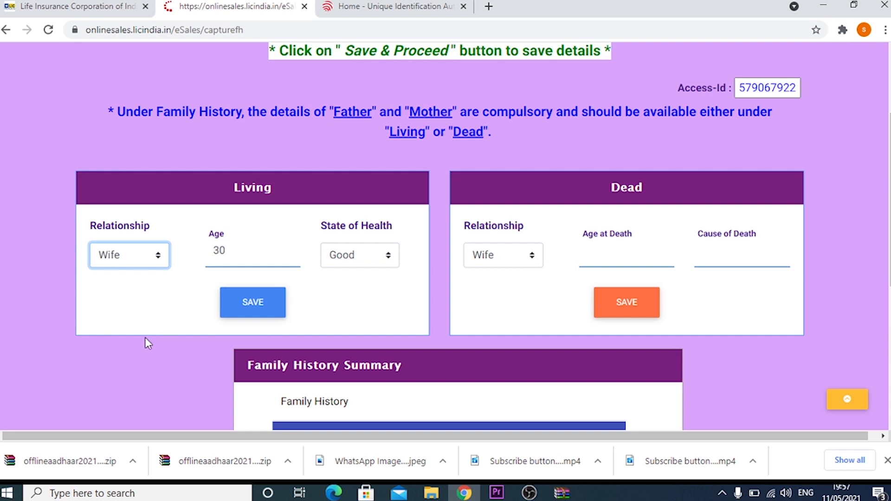
key("b")
left_click(246, 254)
key("BackSpace")
key("BackSpace")
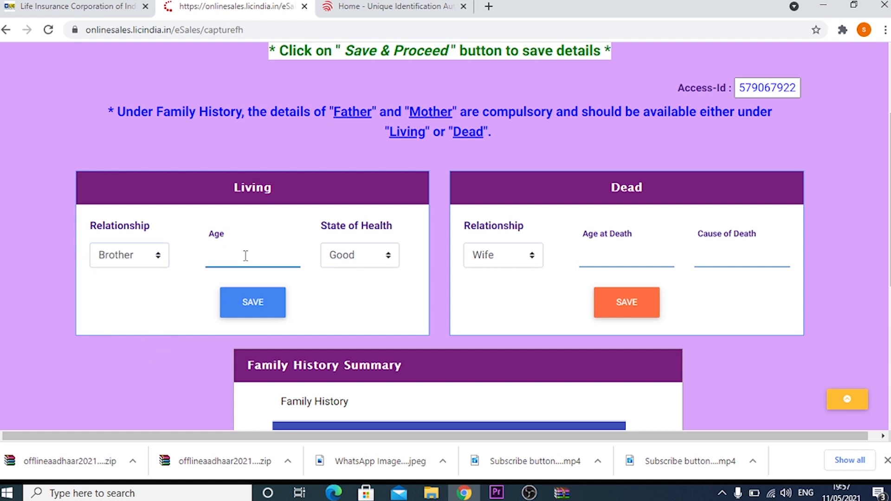
left_click(245, 297)
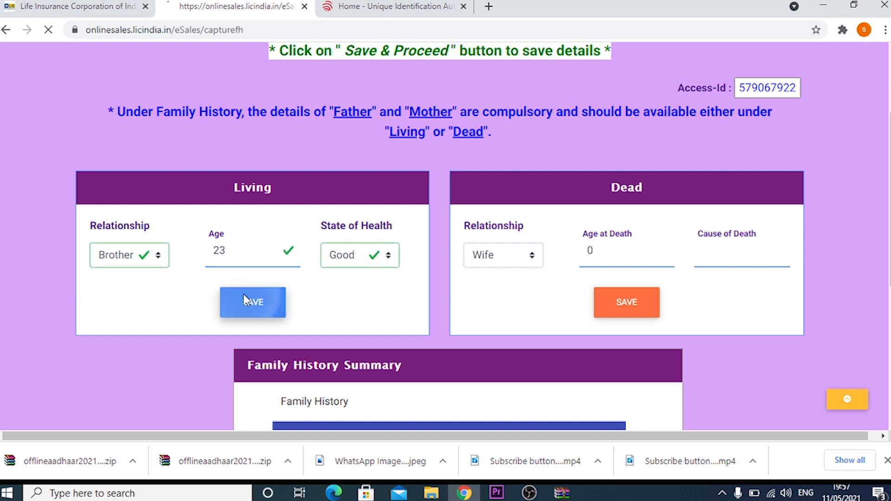
scroll(398, 191, "down", 8)
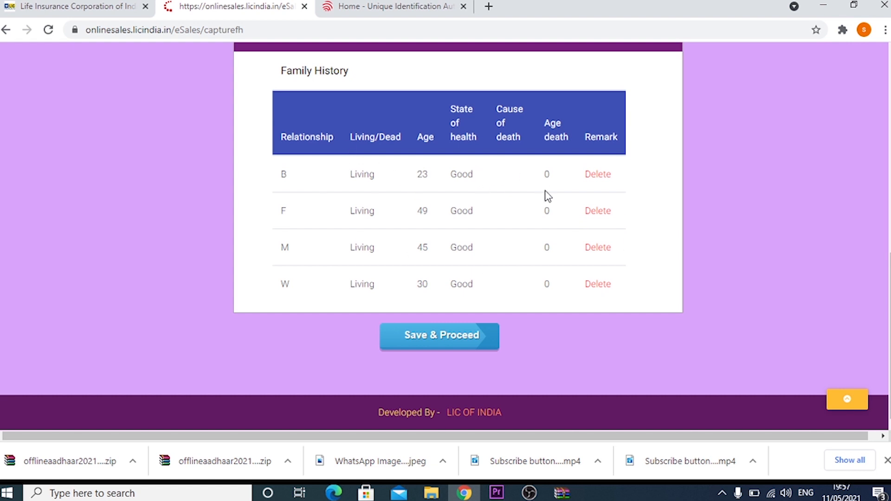
scroll(446, 334, "up", 5)
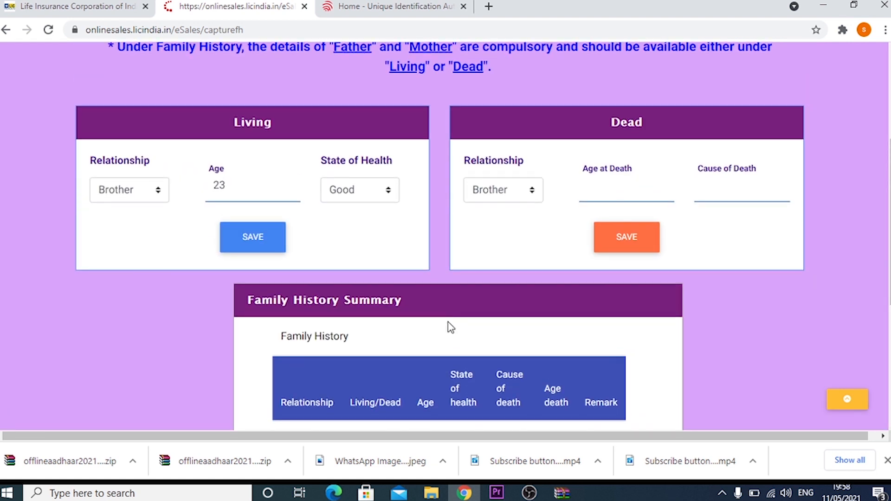
scroll(447, 328, "down", 3)
scroll(425, 373, "down", 3)
left_click(420, 342)
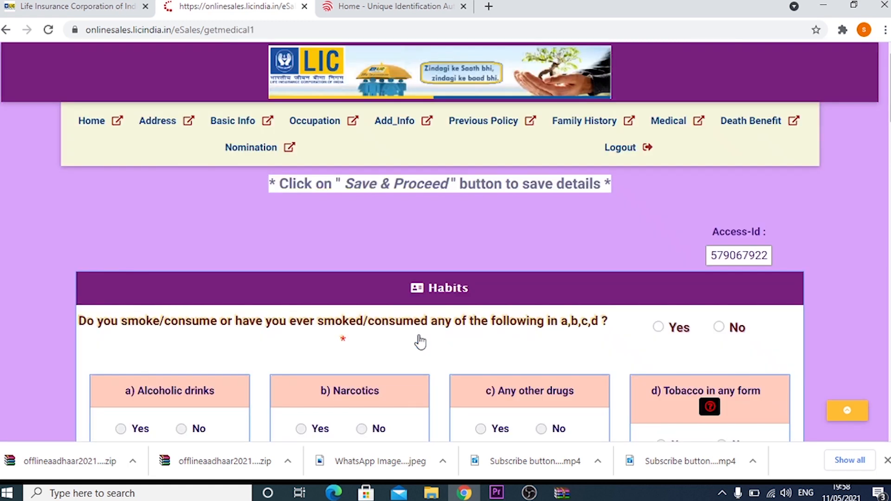
- Answer No to smoking and drinking habits and enter height 162 cm, weight 50 kg
scroll(423, 322, "down", 3)
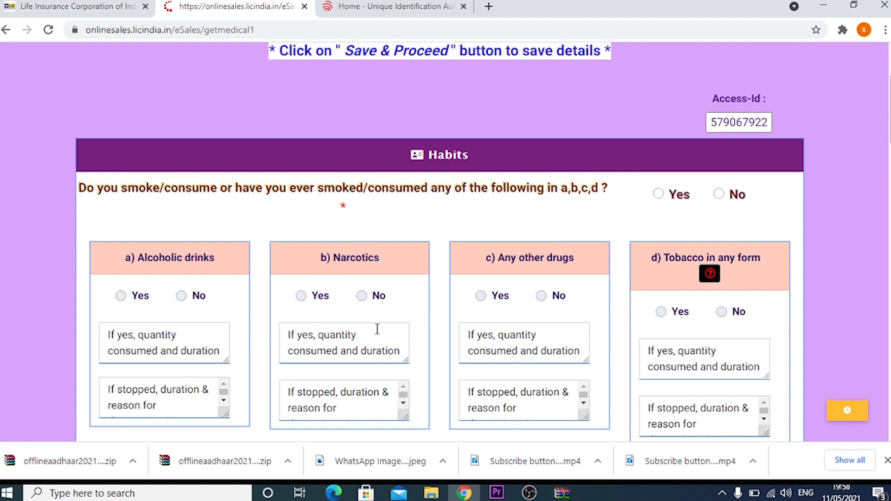
left_click(719, 194)
scroll(492, 294, "down", 4)
scroll(441, 293, "down", 1)
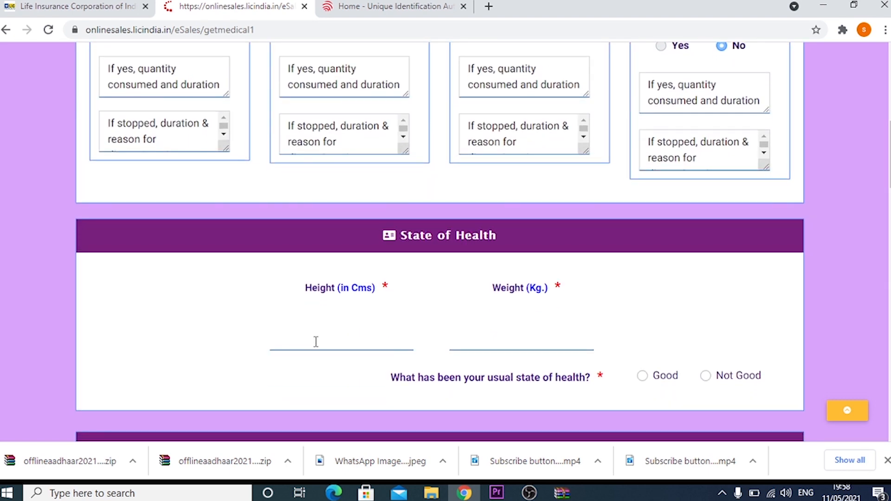
left_click(316, 341)
type("162")
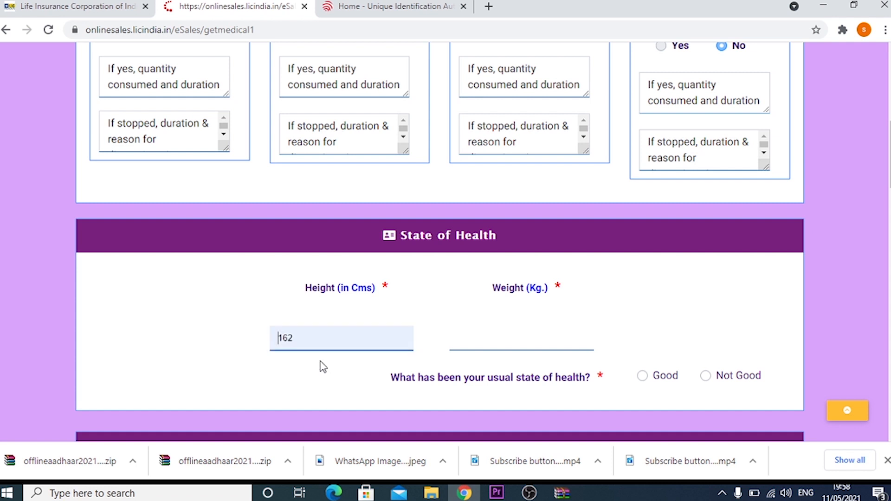
left_click(531, 335)
type("50")
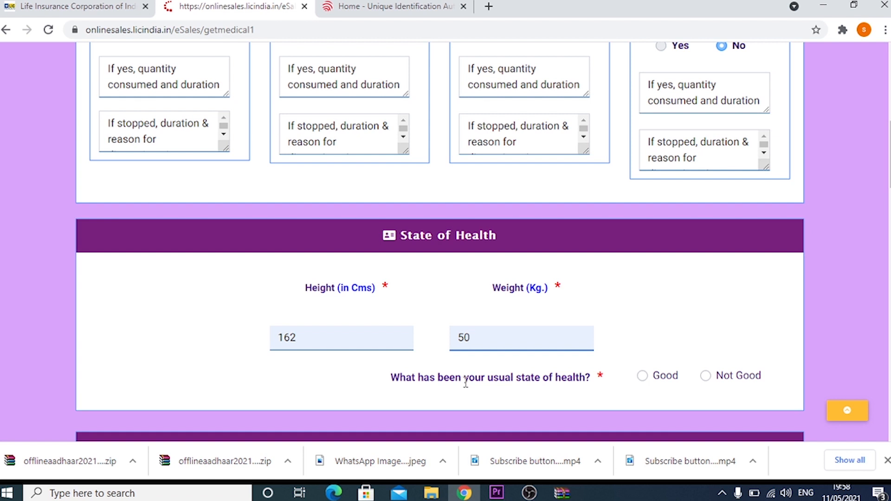
- Mark usual health as Good and answer No to all health detail questions
left_click(642, 375)
scroll(759, 371, "down", 4)
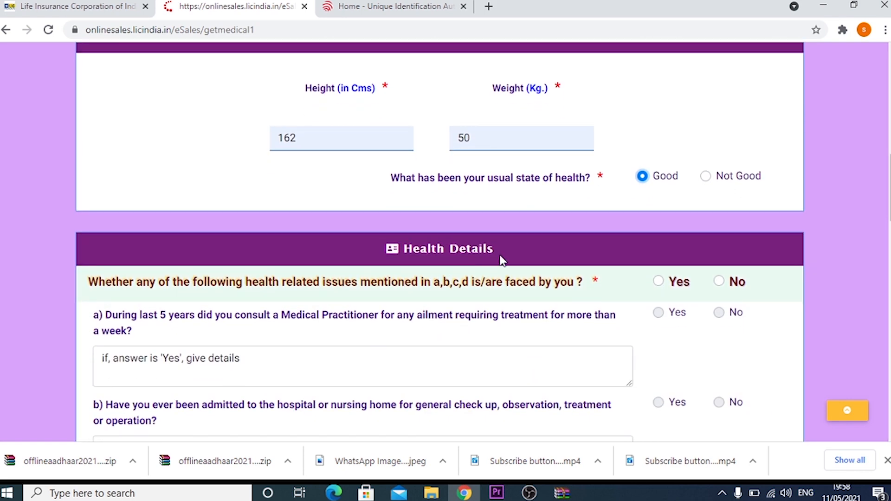
scroll(492, 260, "down", 3)
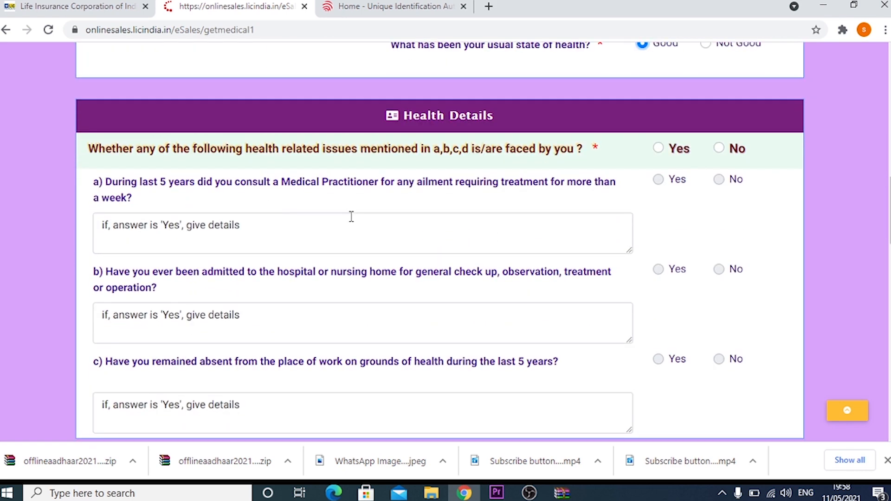
scroll(451, 213, "down", 2)
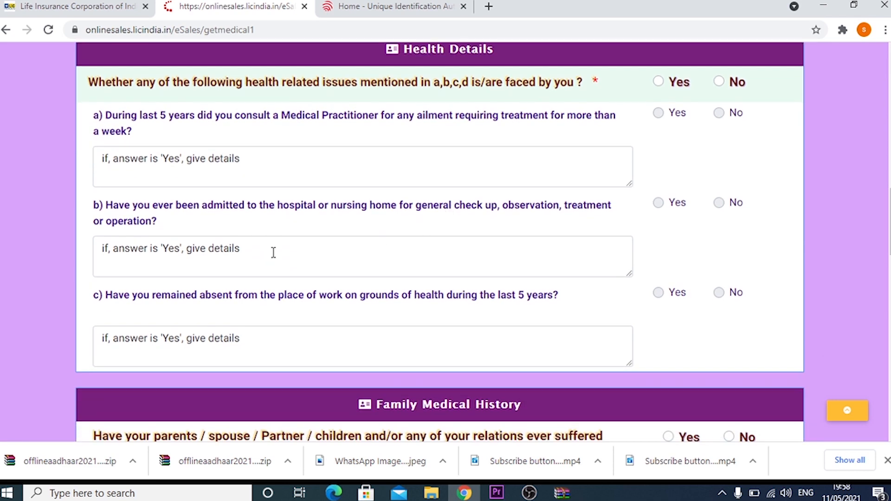
scroll(511, 324, "up", 3)
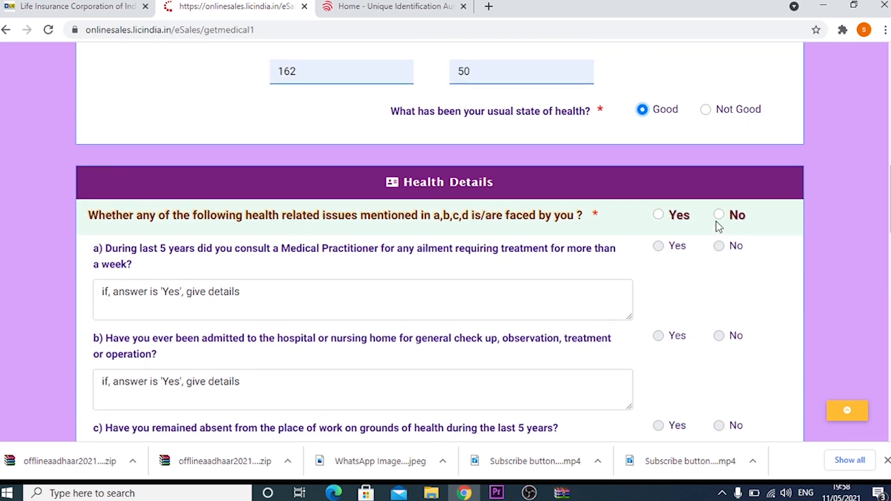
left_click(718, 215)
scroll(504, 313, "down", 4)
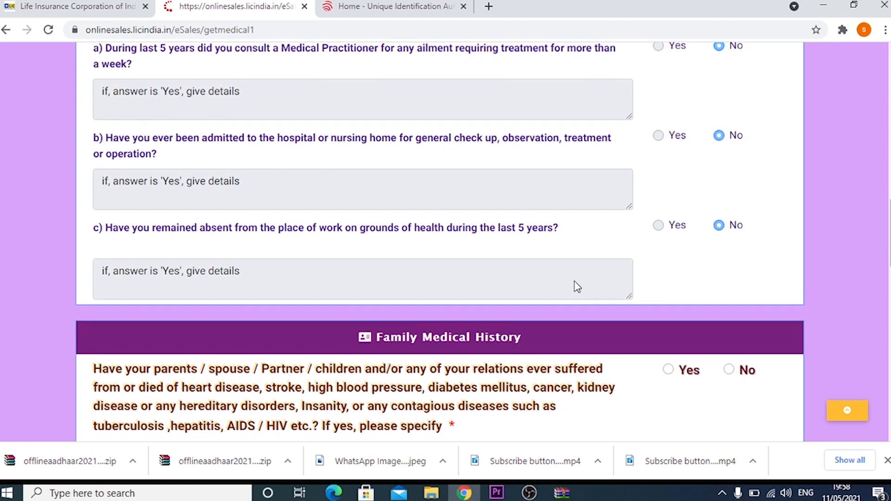
scroll(578, 287, "down", 3)
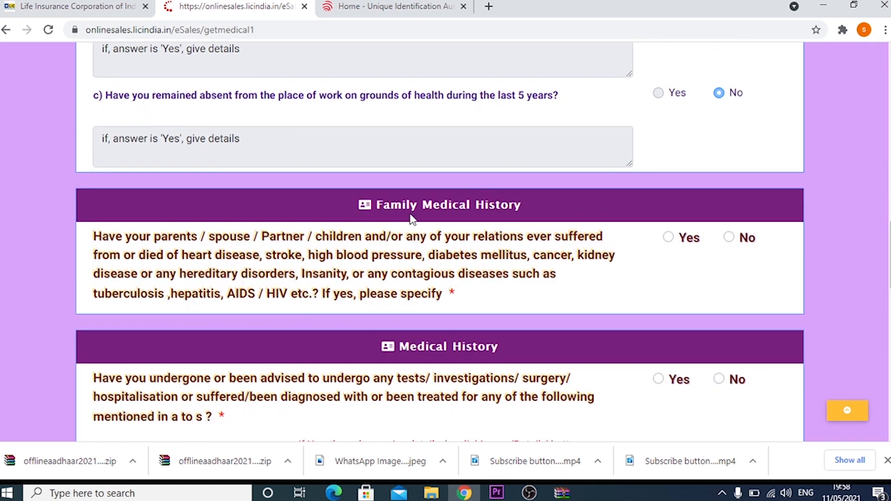
- Answer No to family and medical history conditions, then save the medical page
left_click(729, 237)
scroll(729, 277, "down", 3)
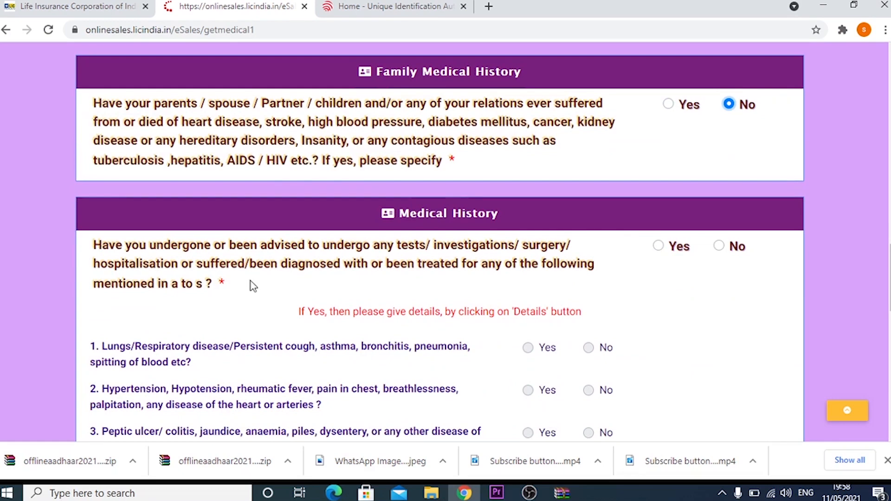
left_click(722, 247)
scroll(678, 339, "down", 2)
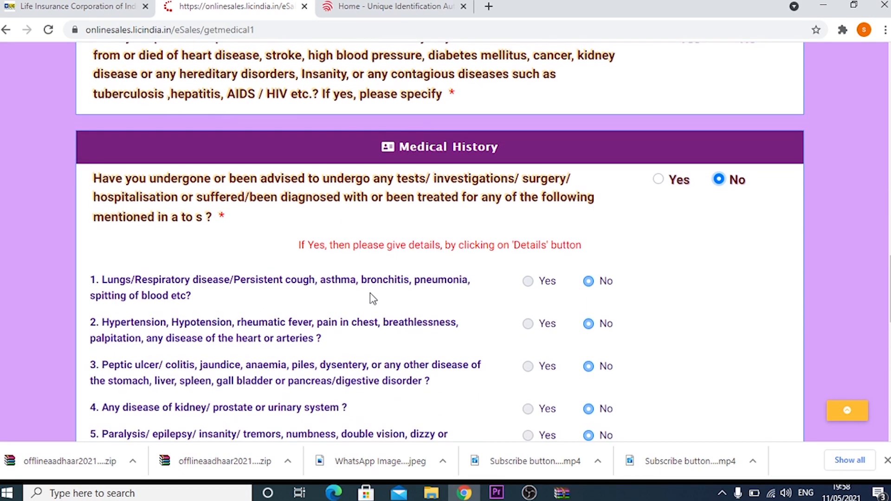
scroll(374, 298, "down", 4)
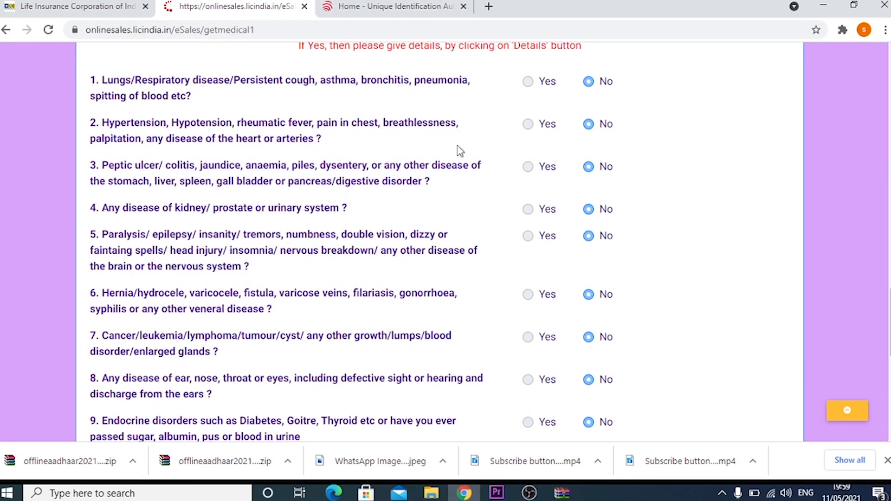
scroll(459, 149, "down", 2)
scroll(441, 186, "down", 5)
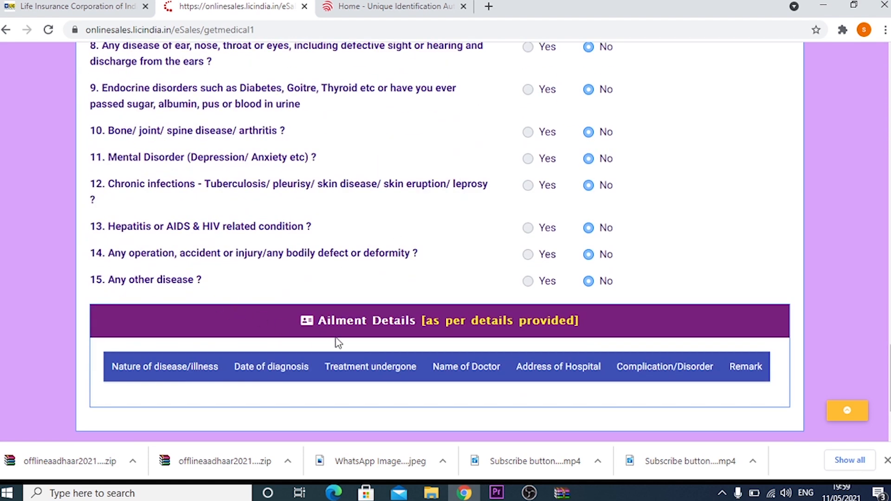
scroll(355, 366, "down", 3)
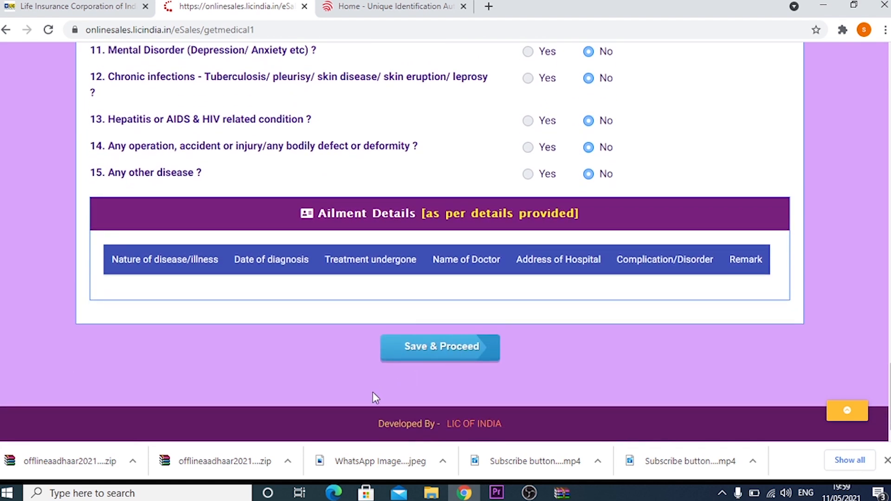
left_click(415, 353)
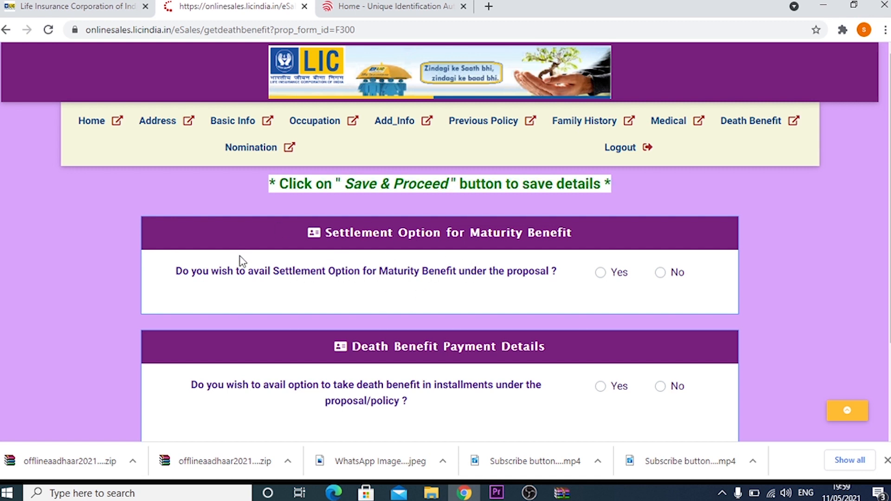
- Answer No to the maturity settlement option and death benefit installments, then save
left_click(659, 273)
scroll(666, 313, "down", 3)
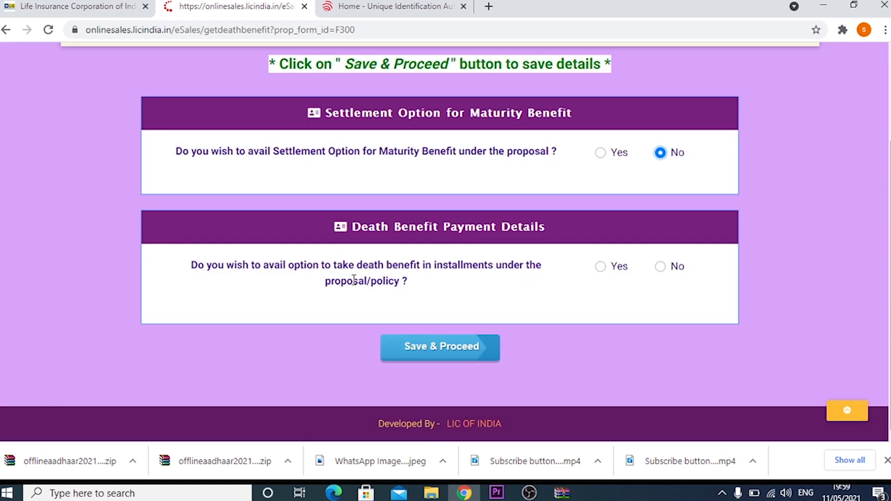
left_click(659, 267)
left_click(449, 355)
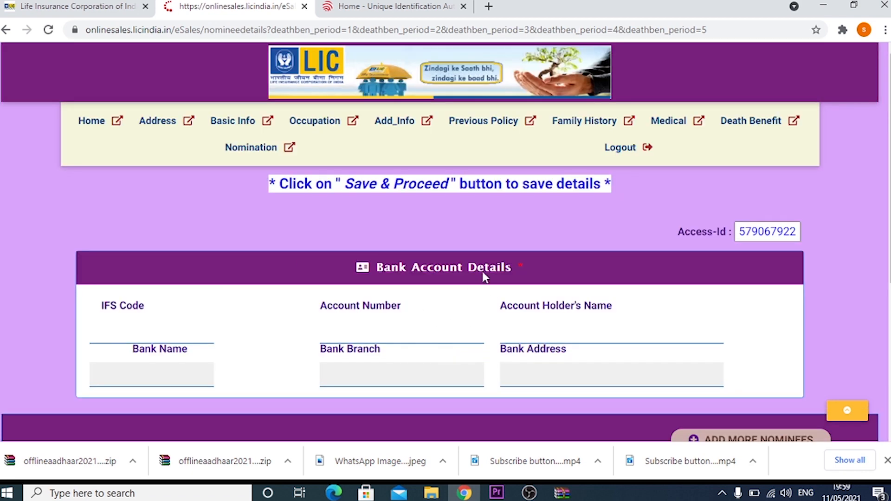
- Enter IFS code IBKL0000367 so IDBI BANK, AIROLI fills in, then enter the account number
scroll(466, 290, "down", 1)
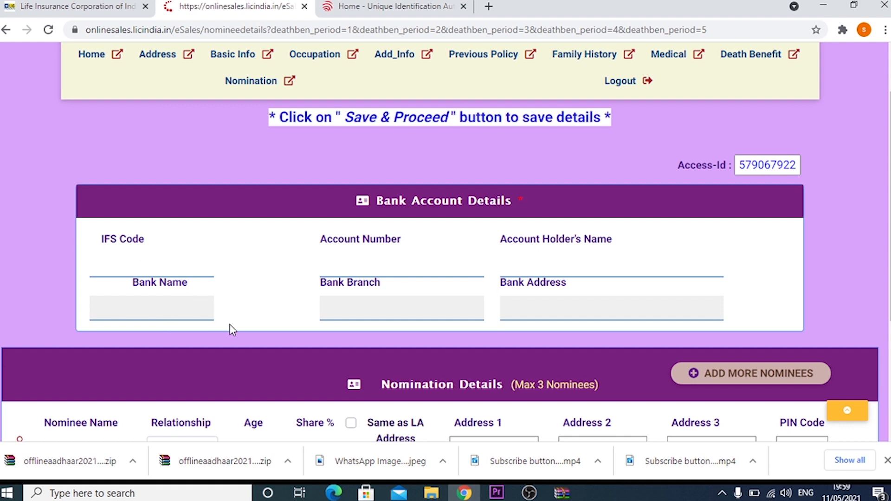
left_click(159, 264)
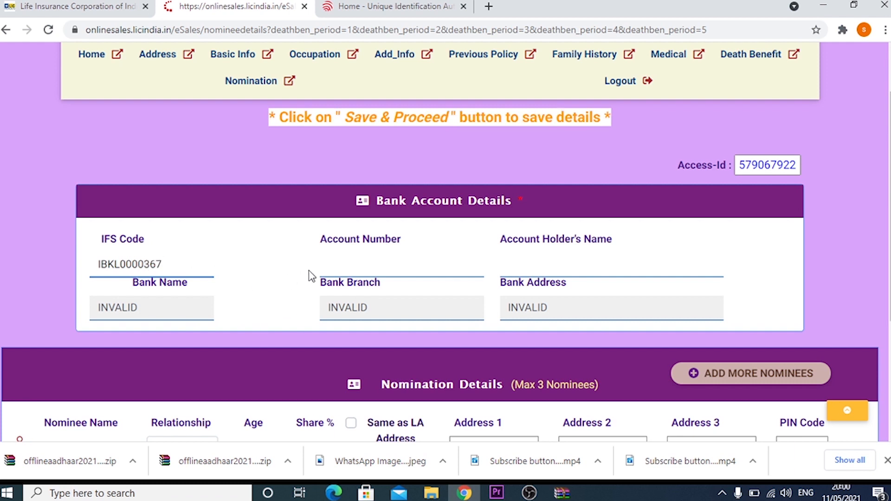
left_click(339, 265)
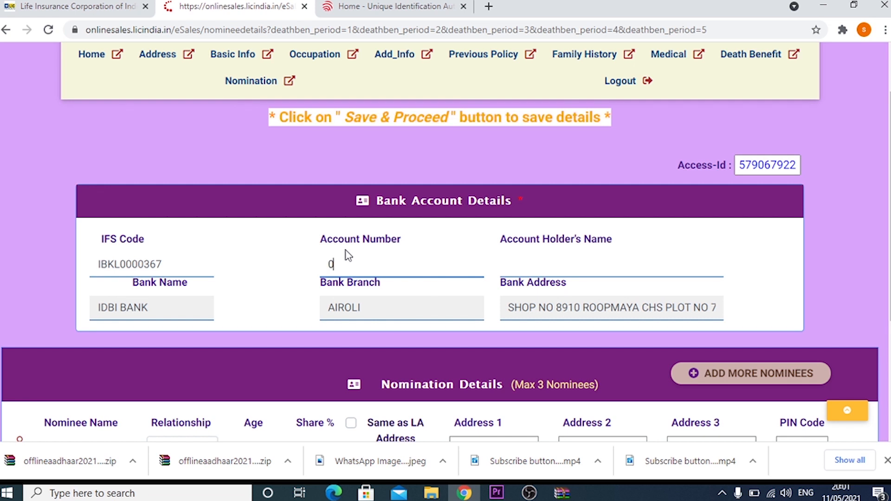
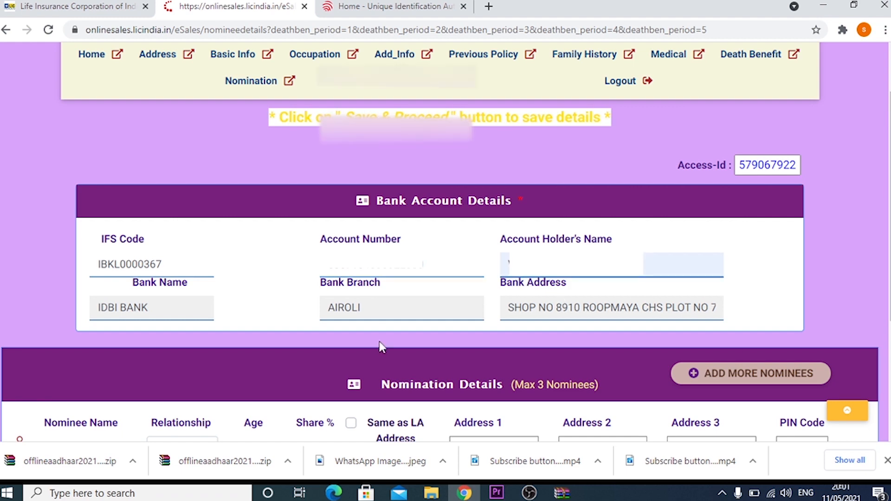
scroll(379, 343, "down", 2)
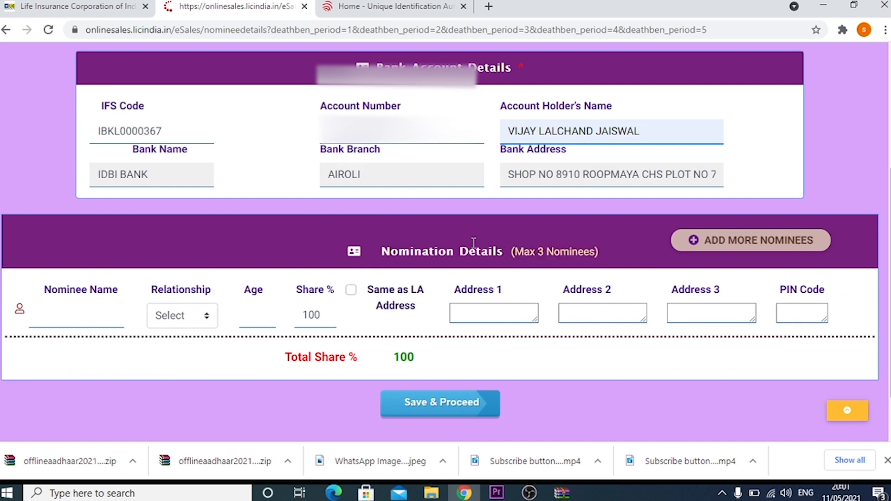
- Add the nominee as Wife, age 30, with the life assured's address, and save
left_click(72, 323)
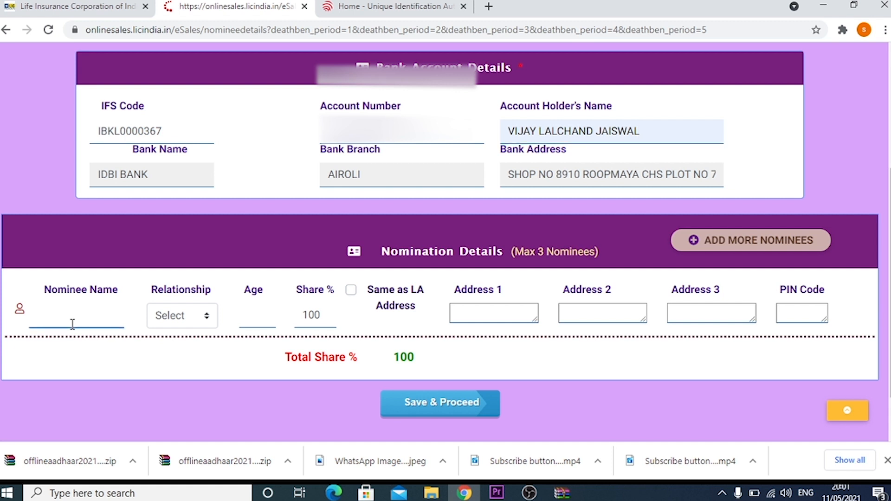
left_click(72, 349)
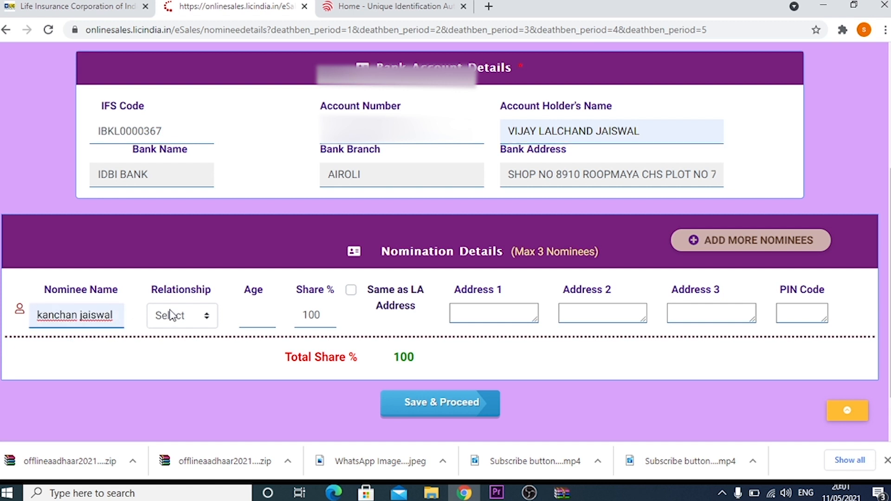
key("Tab")
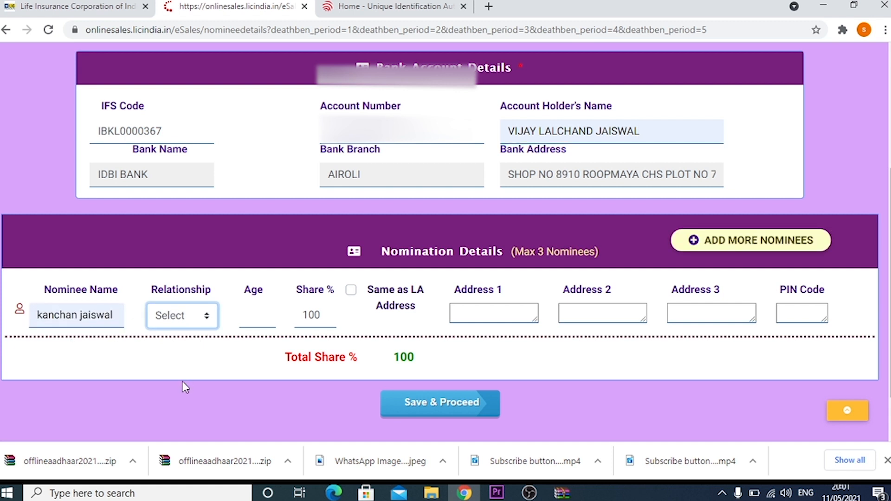
key("w")
left_click(247, 316)
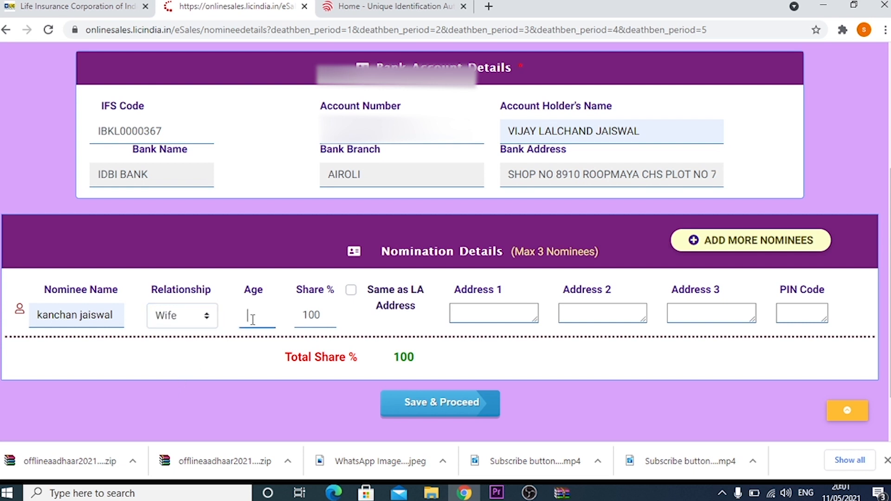
type("30")
left_click(351, 290)
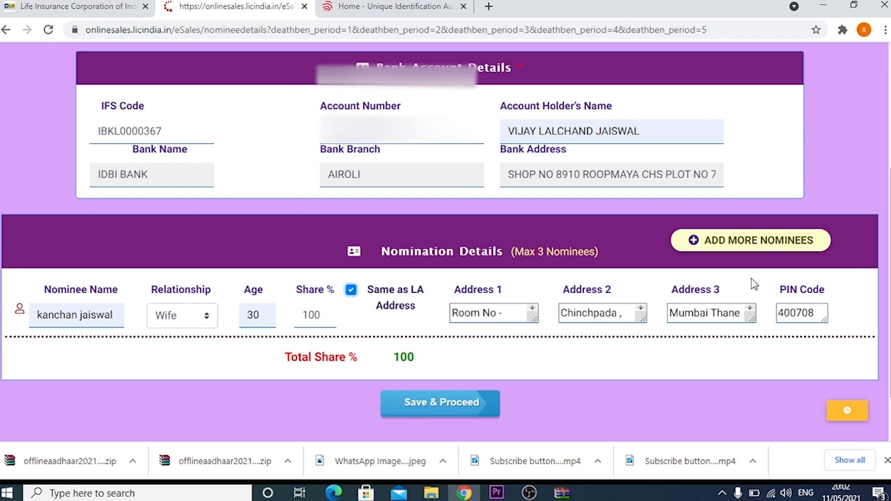
scroll(473, 353, "down", 1)
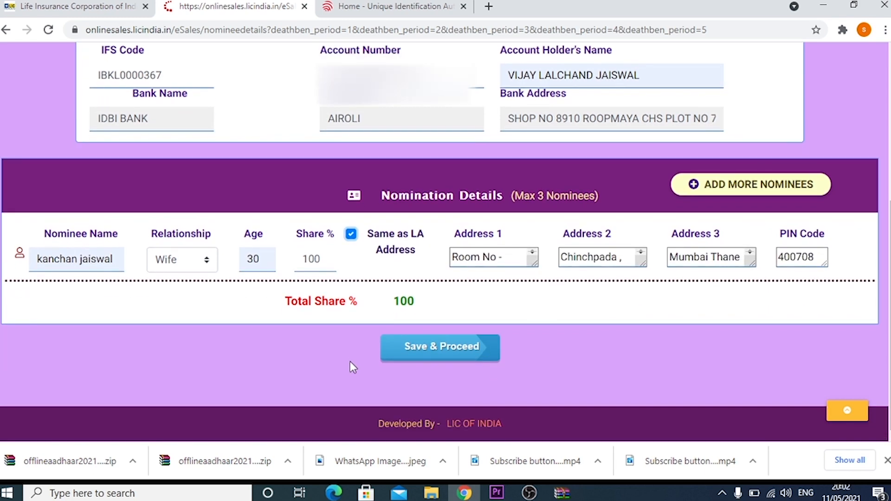
left_click(422, 350)
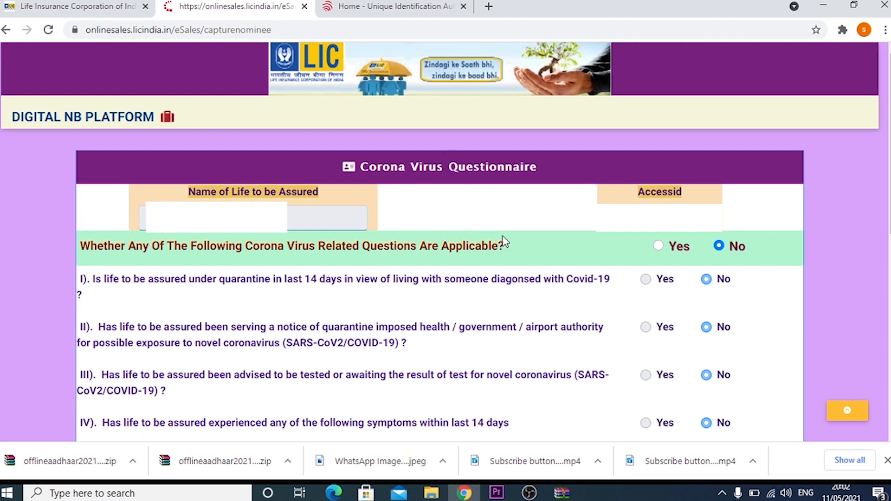
- Save the Corona Virus Questionnaire with every answer left as No
scroll(297, 239, "down", 3)
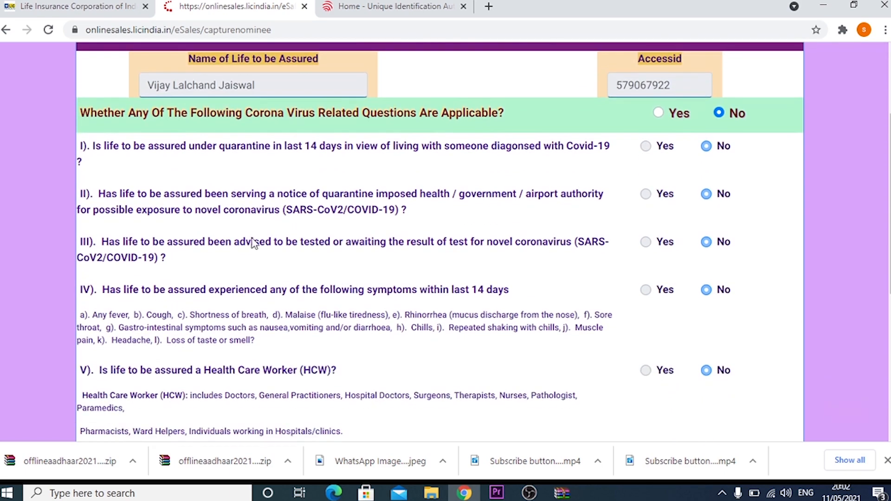
scroll(698, 154, "down", 5)
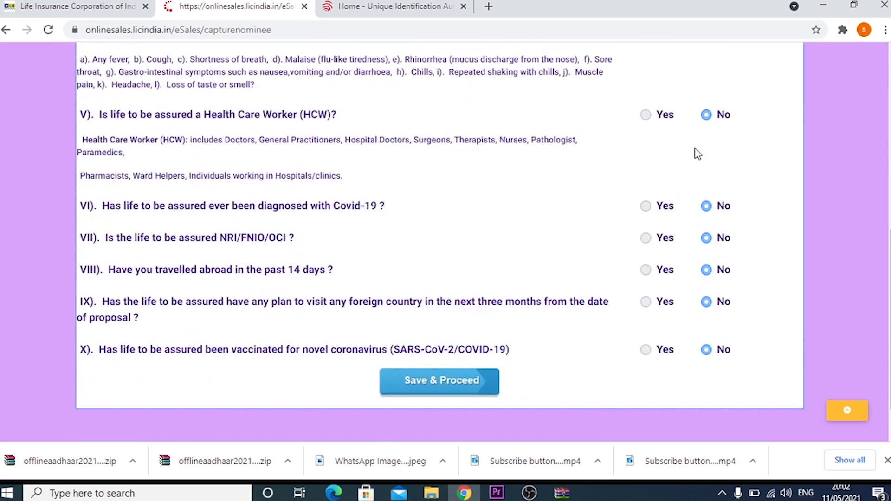
scroll(652, 250, "up", 7)
scroll(305, 298, "down", 7)
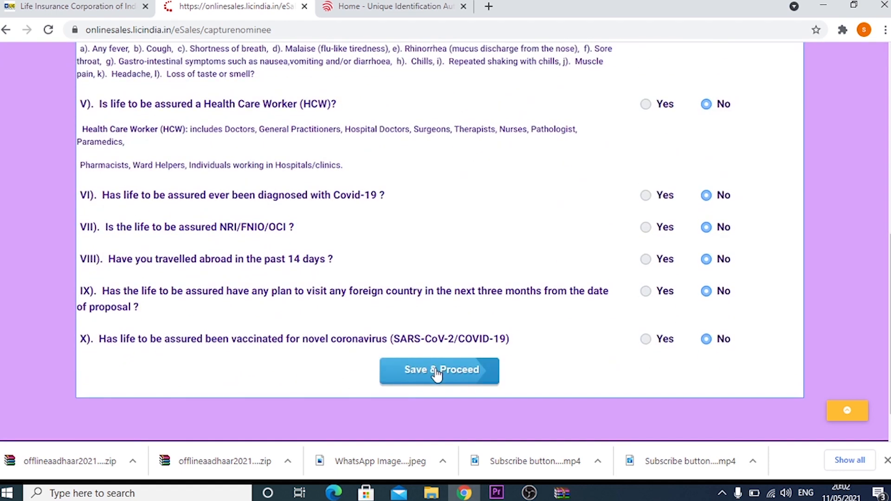
left_click(437, 374)
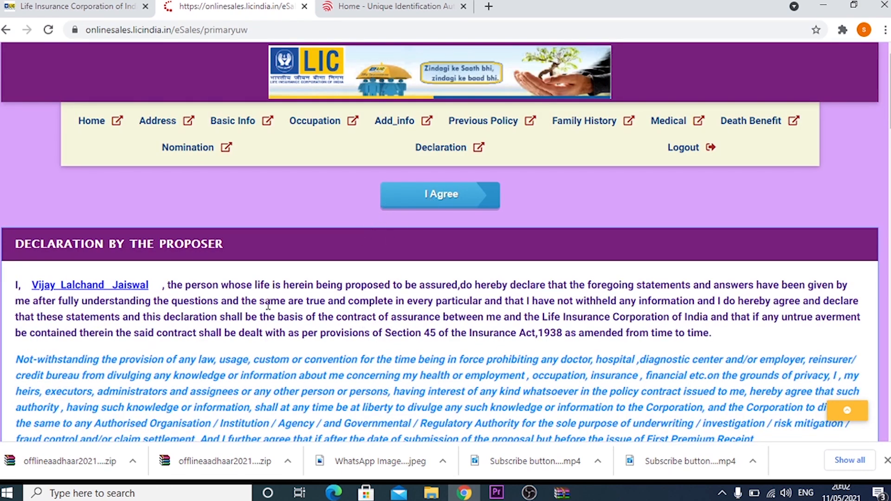
- Read through the proposer's declaration and agree to it
scroll(267, 304, "down", 3)
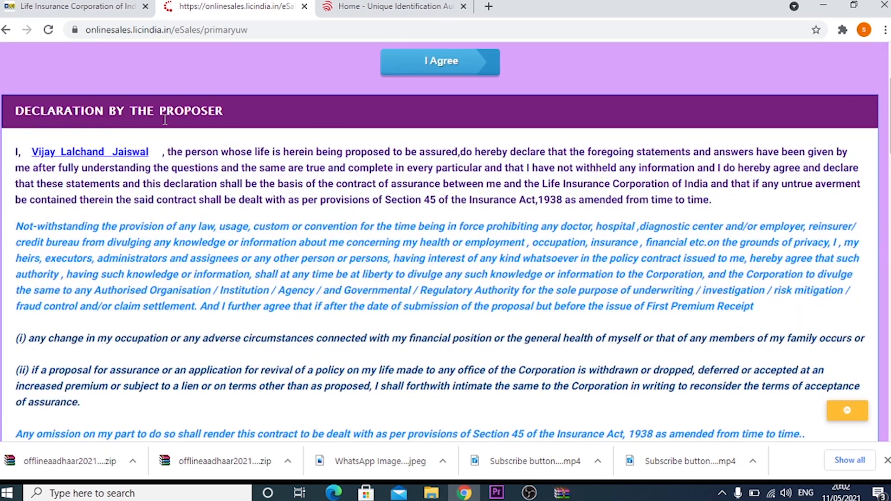
scroll(209, 185, "down", 13)
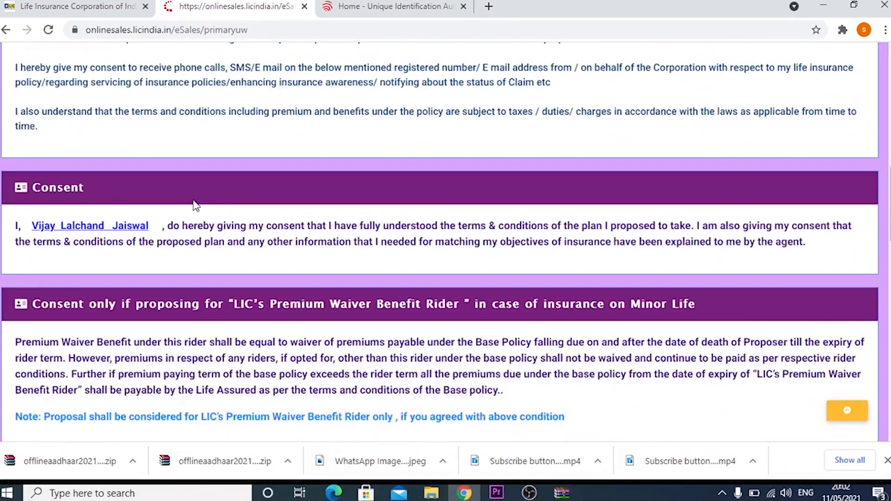
scroll(194, 204, "down", 15)
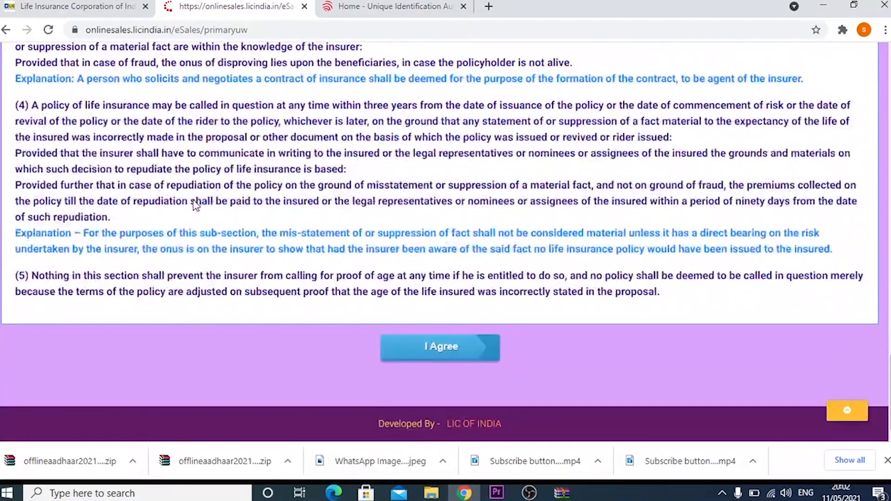
left_click(448, 351)
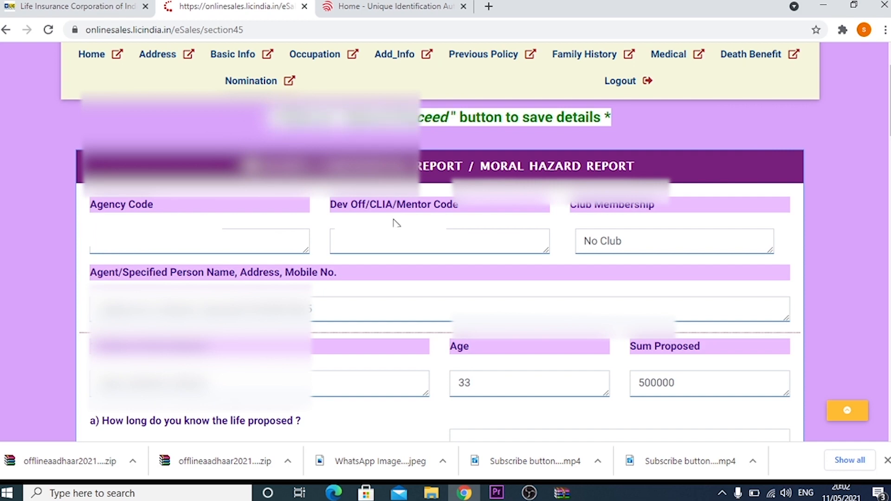
- Answer that the life proposed has been known for 1 MONTH and is not related (NO)
scroll(583, 253, "down", 4)
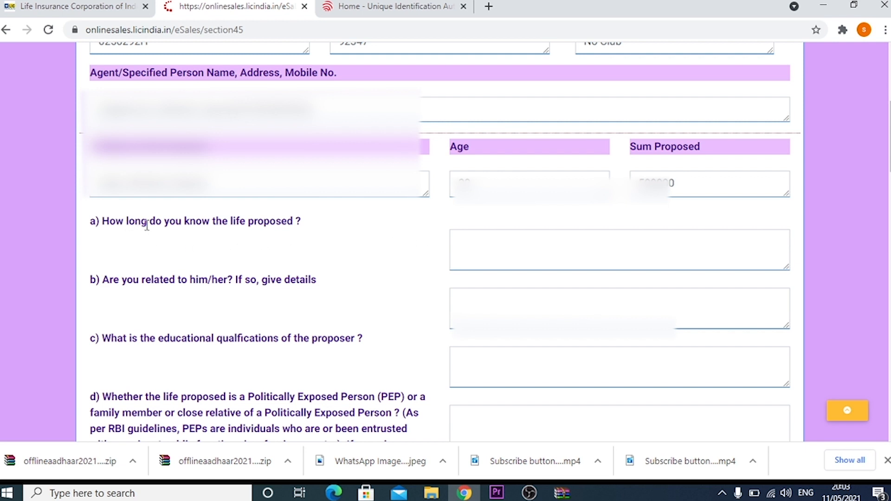
left_click(501, 247)
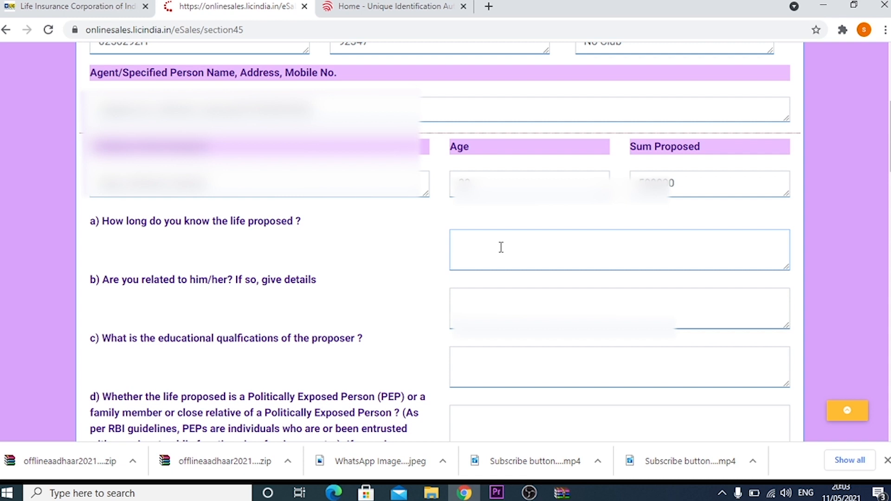
type("1 MONTH")
left_click(488, 301)
type("NO")
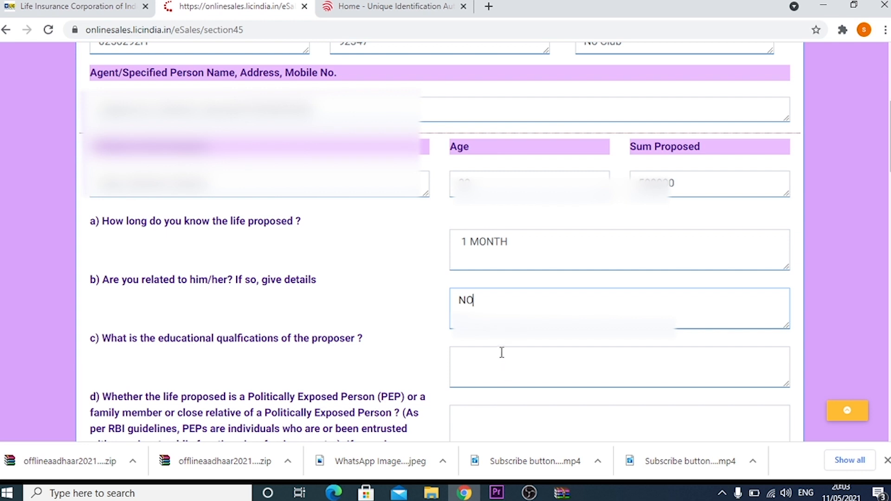
- Give the qualification as post graduate and answer no to politically exposed person
left_click(493, 366)
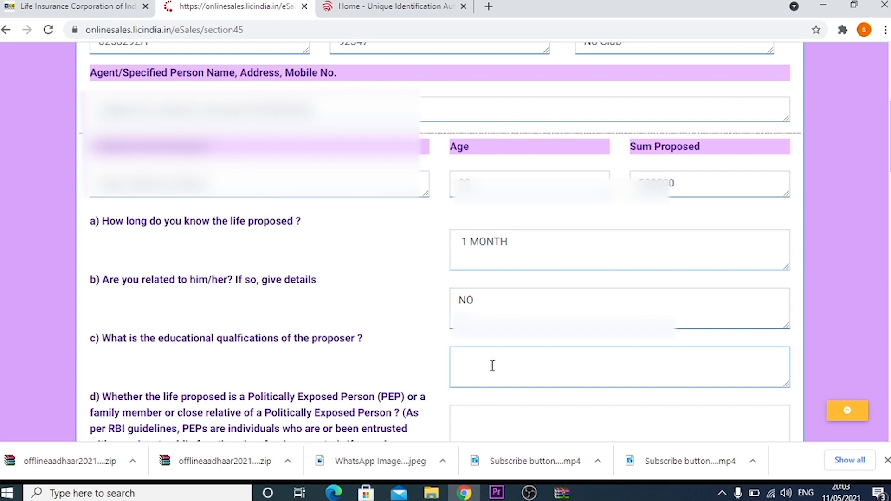
type("H")
key("BackSpace")
type("graduate")
left_click(464, 418)
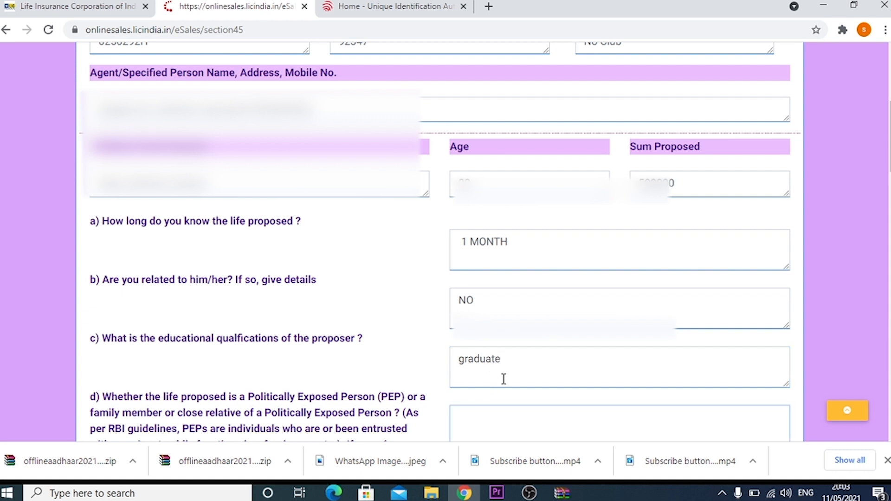
left_click(454, 361)
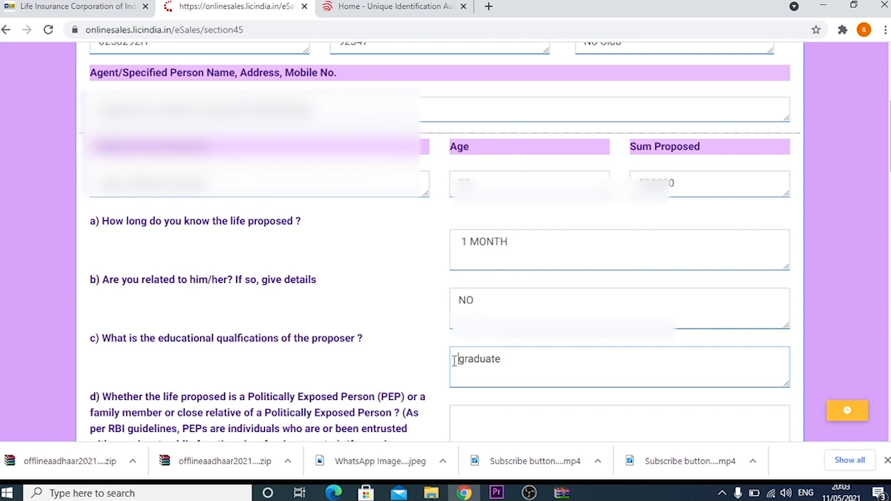
type("post")
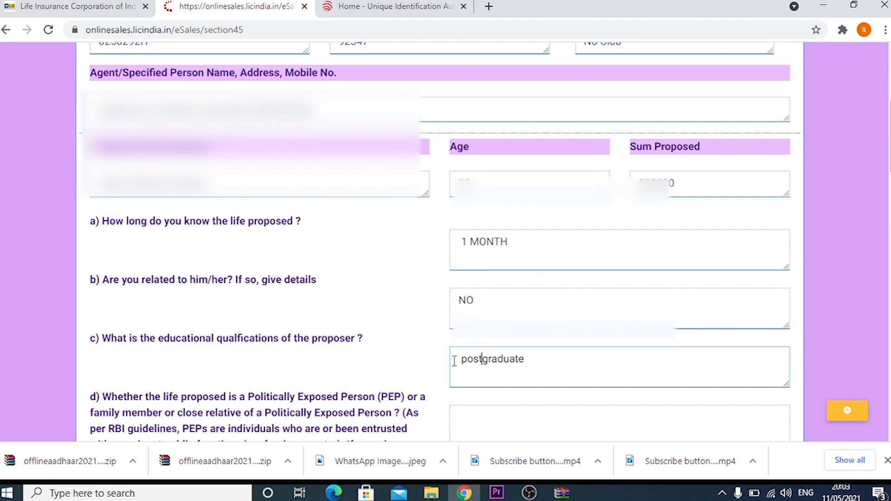
left_click(467, 408)
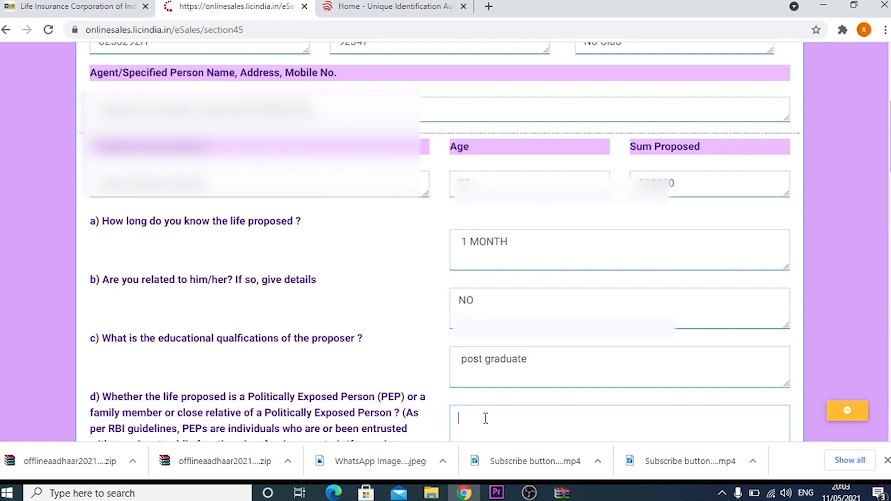
scroll(354, 396, "down", 4)
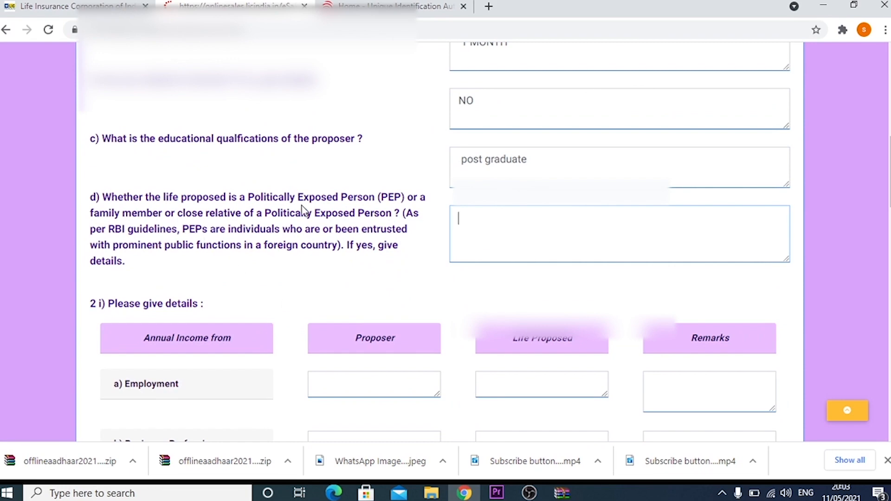
type("no")
scroll(278, 230, "down", 3)
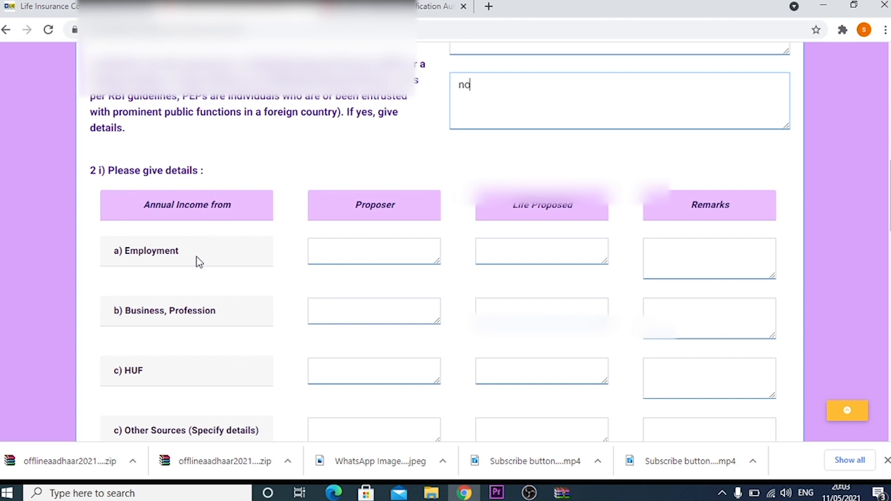
- Enter 300000 as business or profession income and fill in the total income
left_click(339, 318)
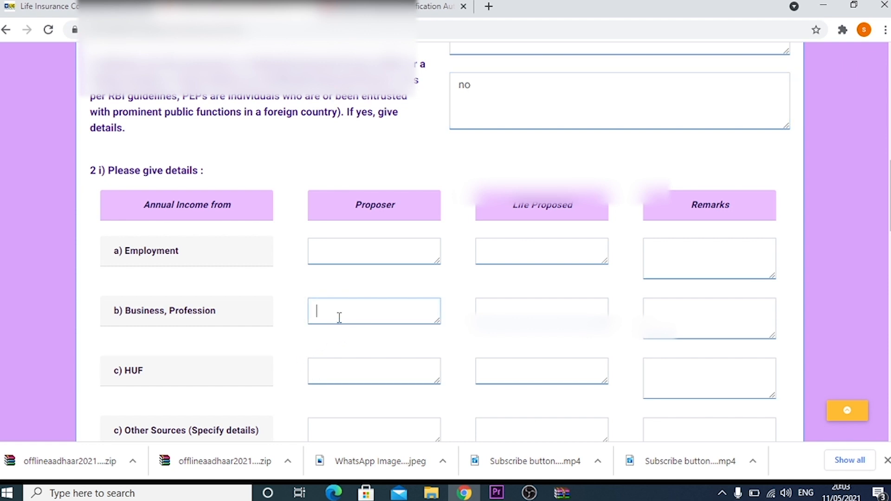
type("300000")
scroll(340, 317, "down", 5)
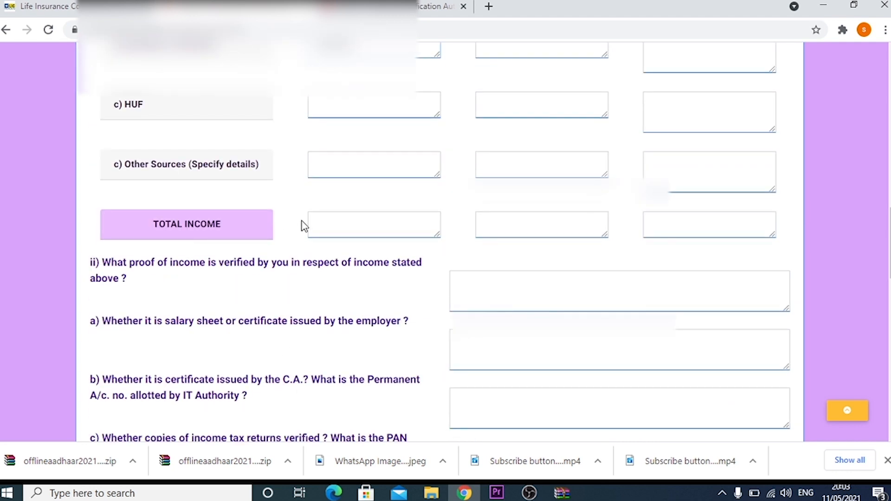
left_click(321, 222)
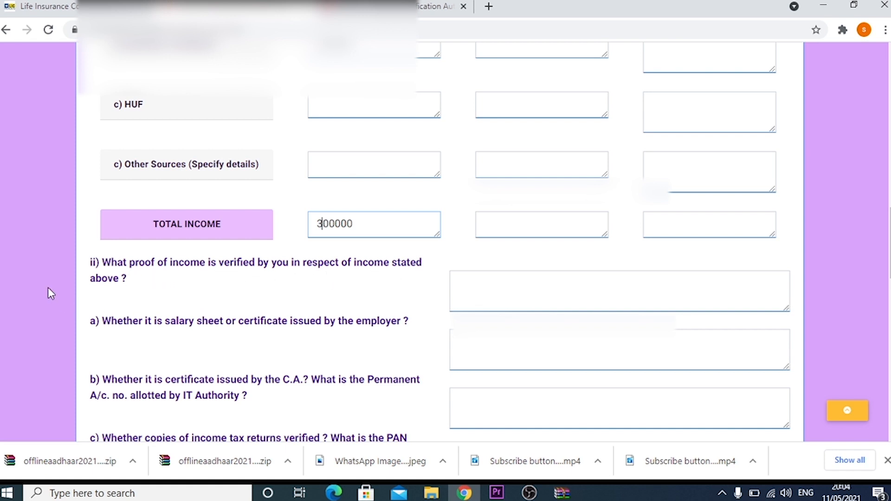
- Answer the proof-of-income questions: bank statement, no salary certificate, no C.A. certificate
left_click(514, 292)
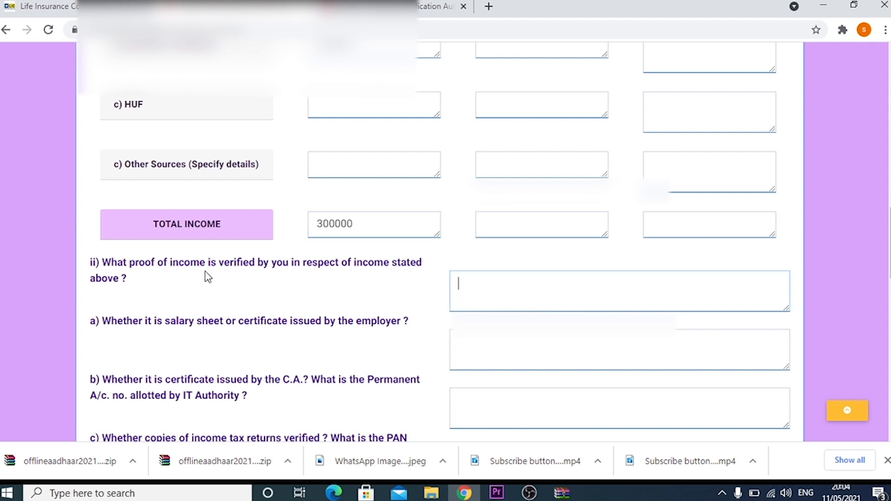
type("bank statement")
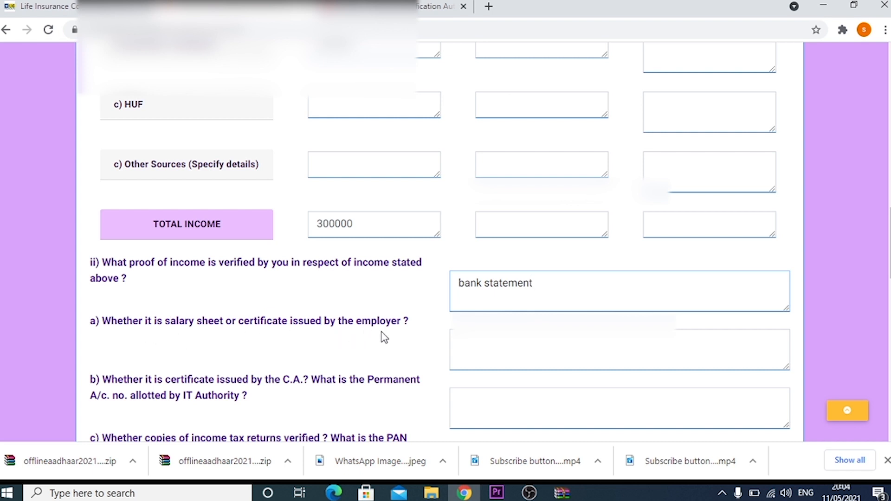
left_click(461, 346)
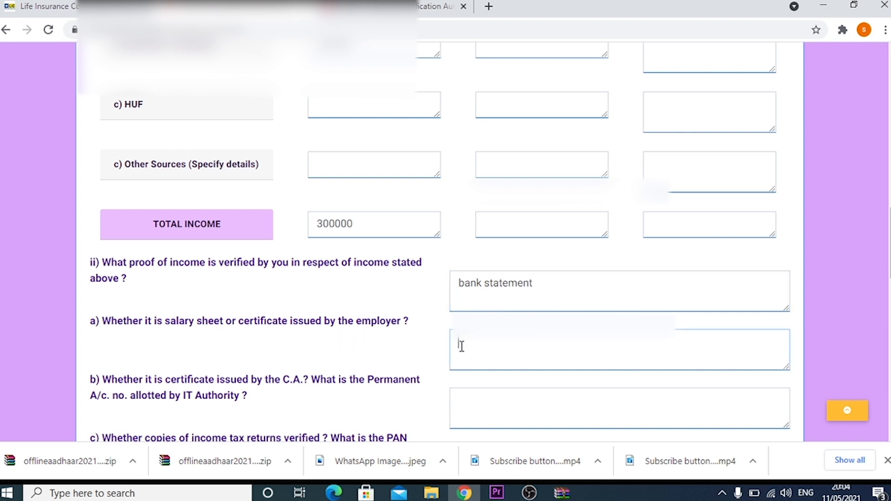
type("no")
scroll(374, 418, "down", 2)
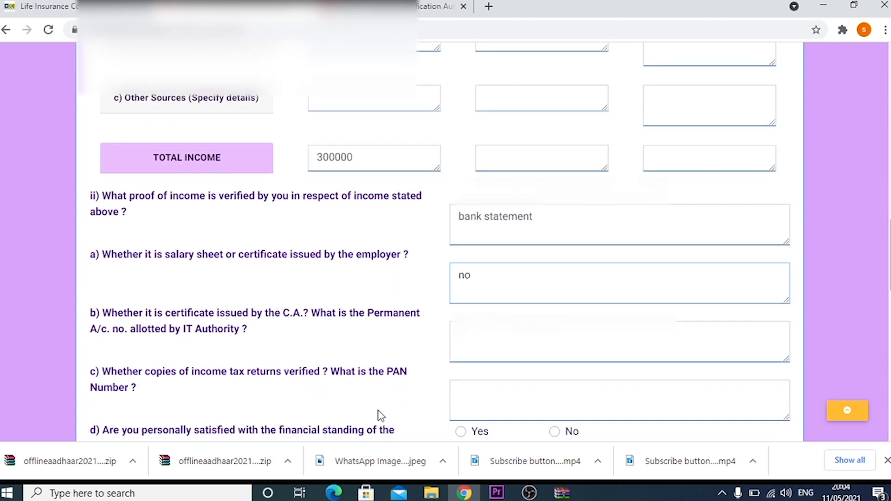
left_click(477, 340)
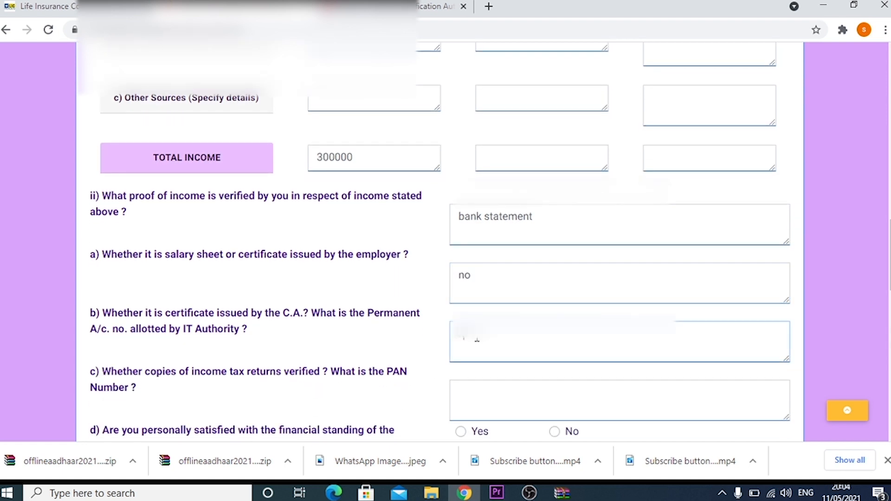
type("no")
scroll(472, 374, "down", 2)
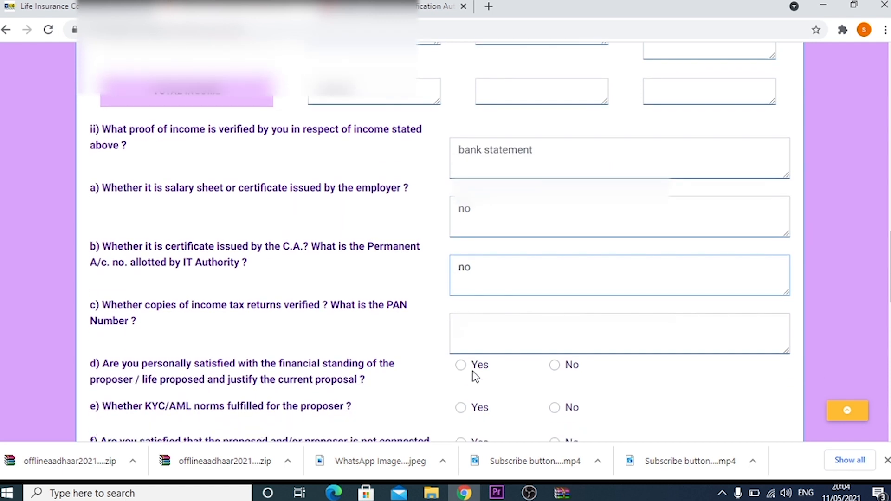
key("Tab")
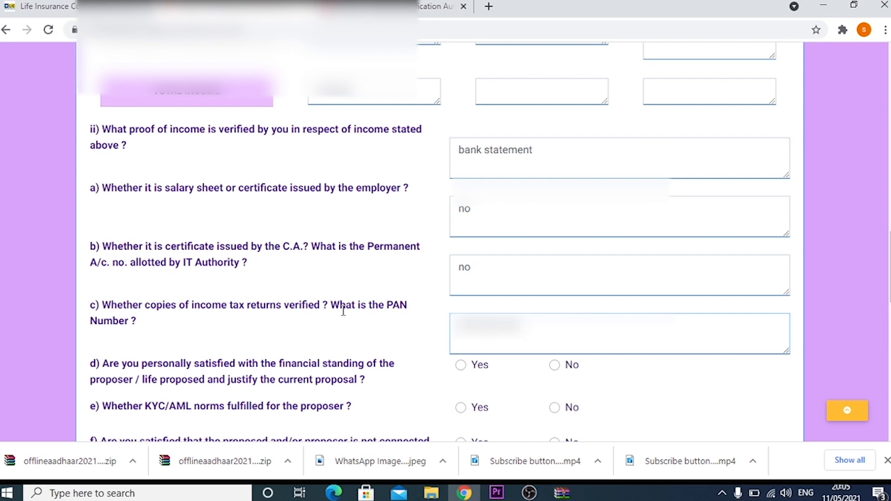
- Answer Yes for financial standing, KYC/AML norms fulfilled and no terrorist connection
scroll(375, 400, "down", 3)
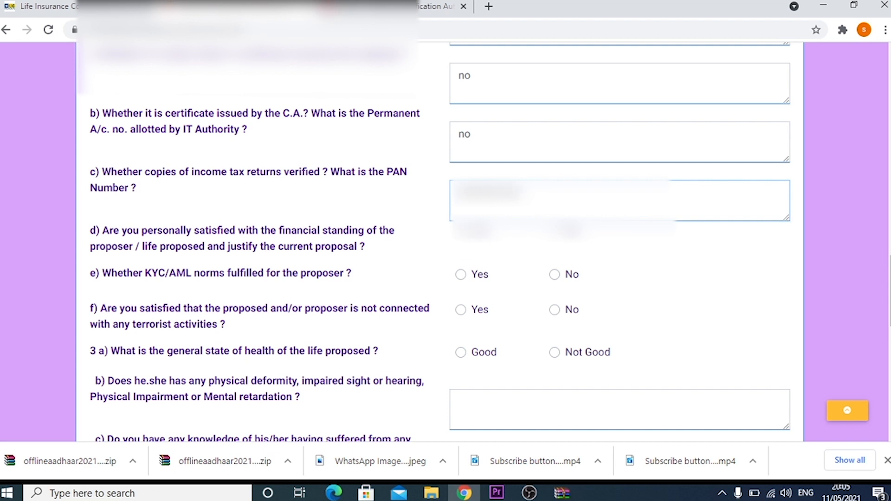
left_click(461, 231)
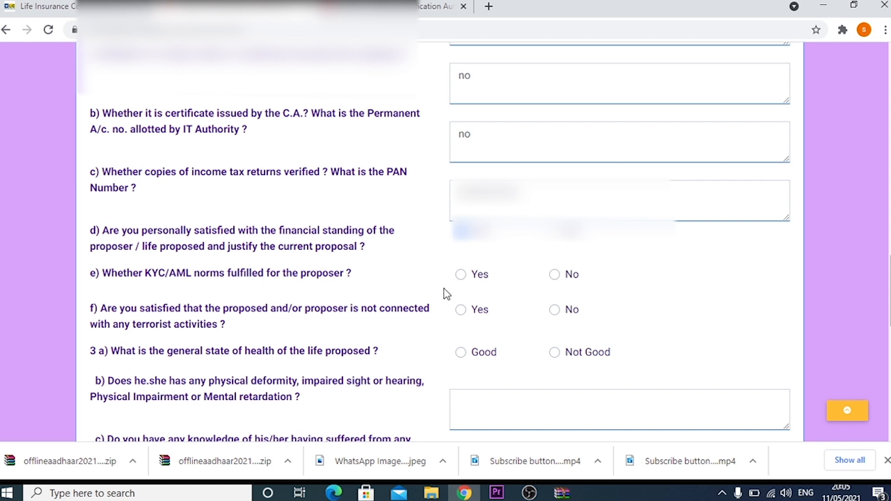
left_click(460, 275)
left_click(462, 310)
scroll(406, 330, "down", 3)
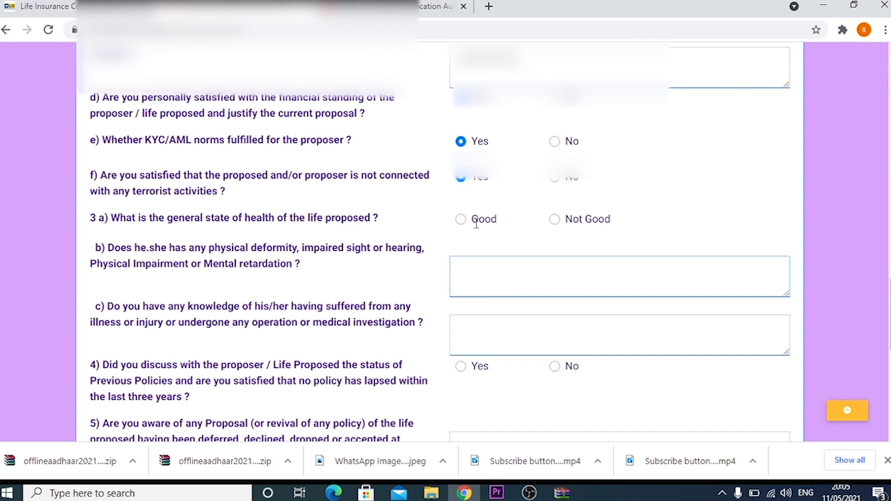
- Rate the life proposed's health Good and answer NO for deformity and illness
left_click(460, 219)
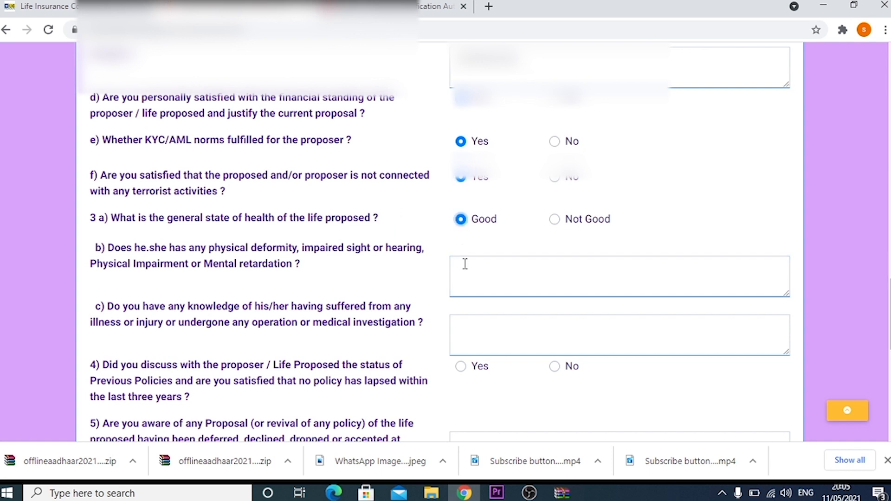
left_click(465, 268)
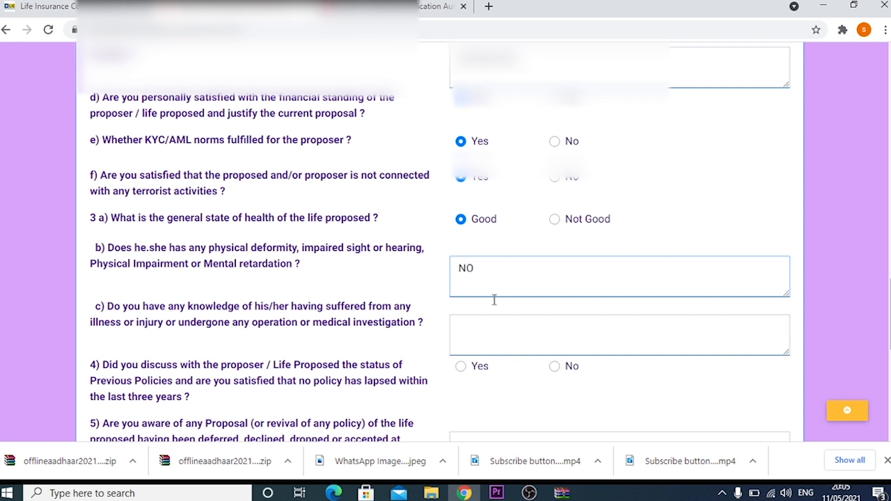
left_click(497, 325)
type("N")
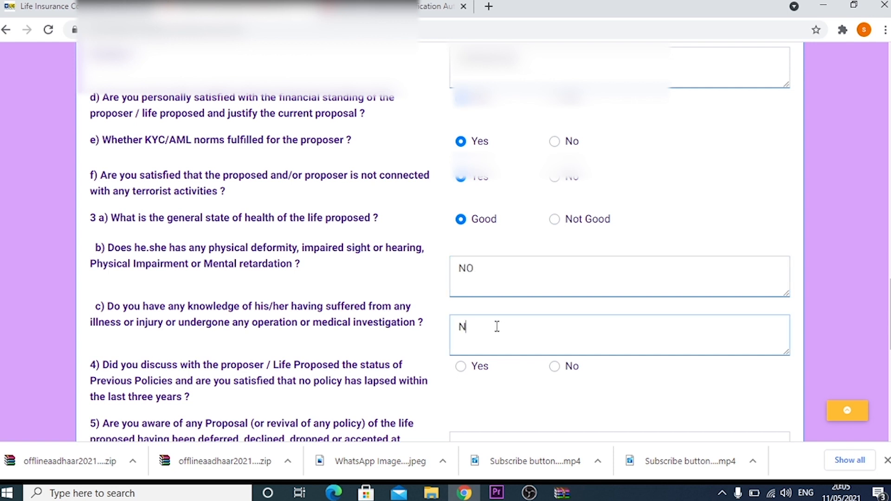
type("O")
scroll(359, 409, "down", 1)
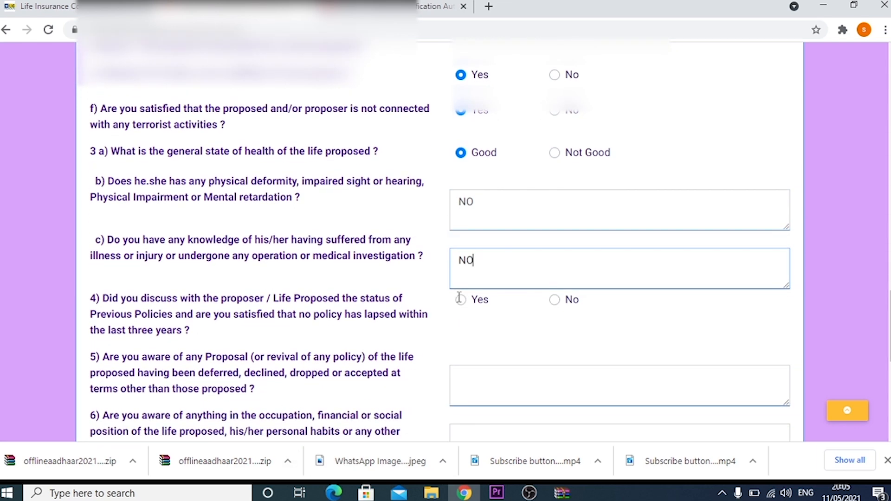
- Answer Yes for prior policies and plan terms, NO for declined proposals and occupation risk
left_click(460, 299)
scroll(262, 346, "down", 1)
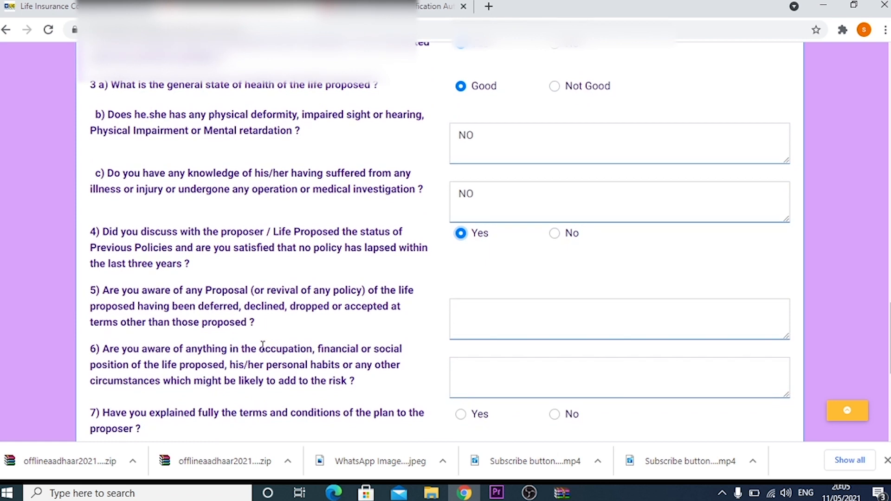
left_click(495, 328)
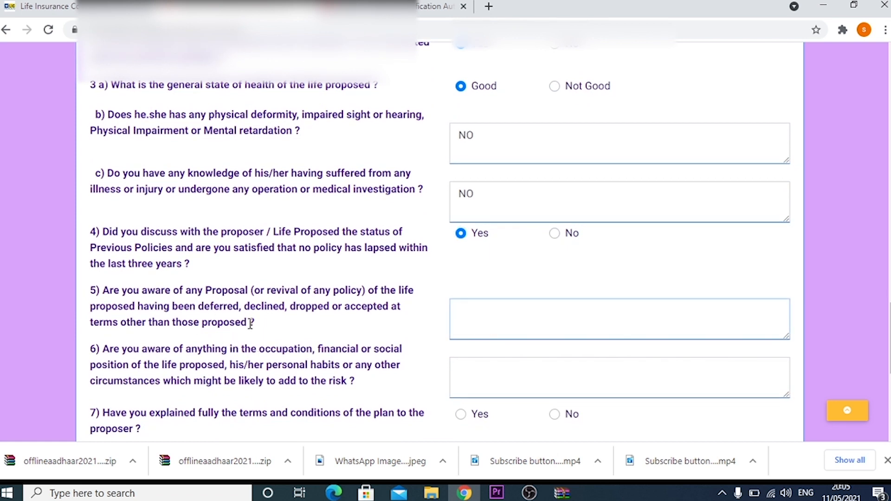
type("NO")
left_click(487, 375)
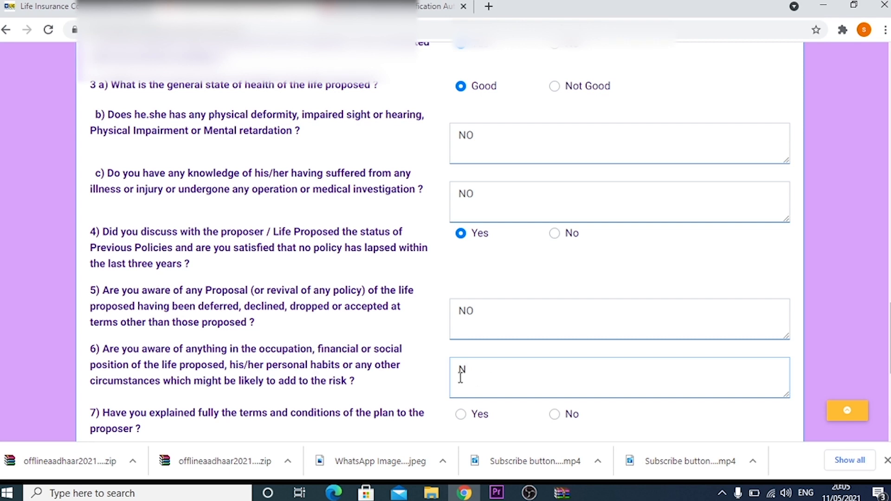
type("NO")
scroll(452, 381, "down", 3)
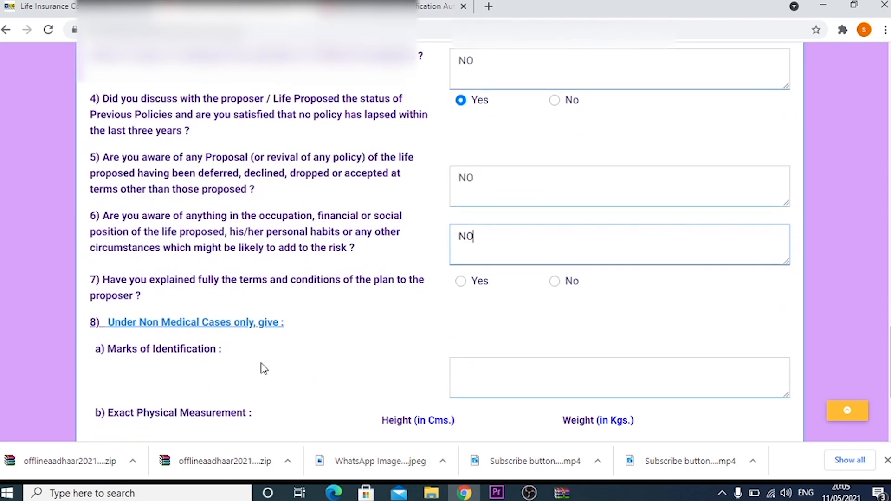
left_click(460, 281)
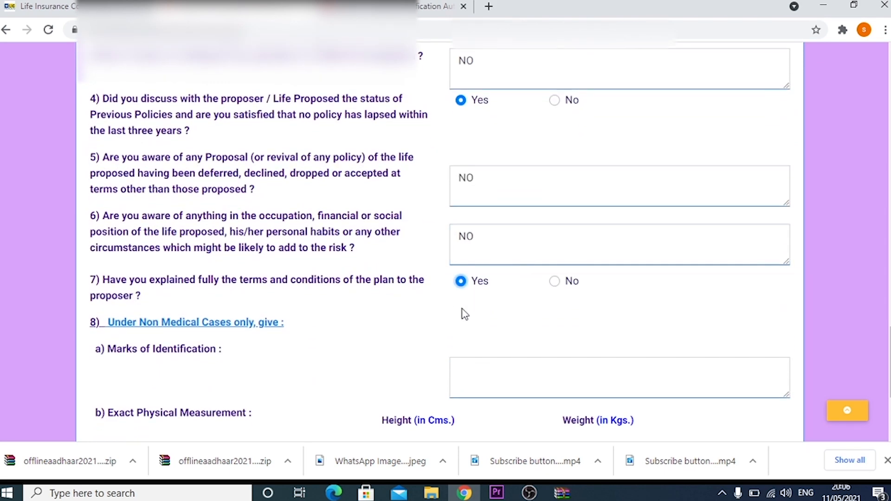
scroll(462, 312, "down", 1)
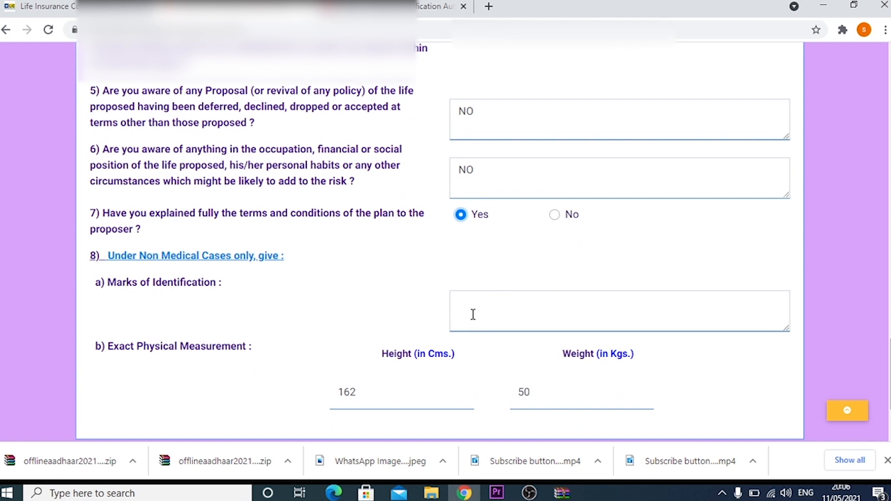
scroll(297, 274, "down", 3)
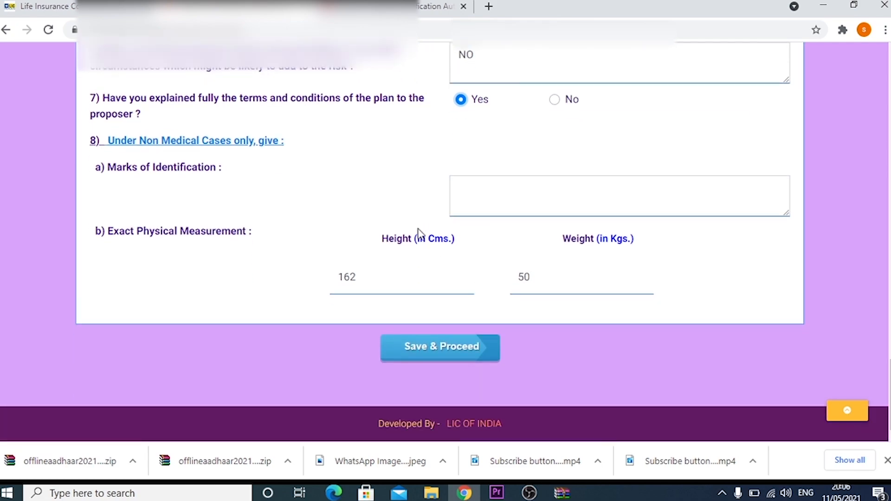
scroll(418, 231, "up", 20)
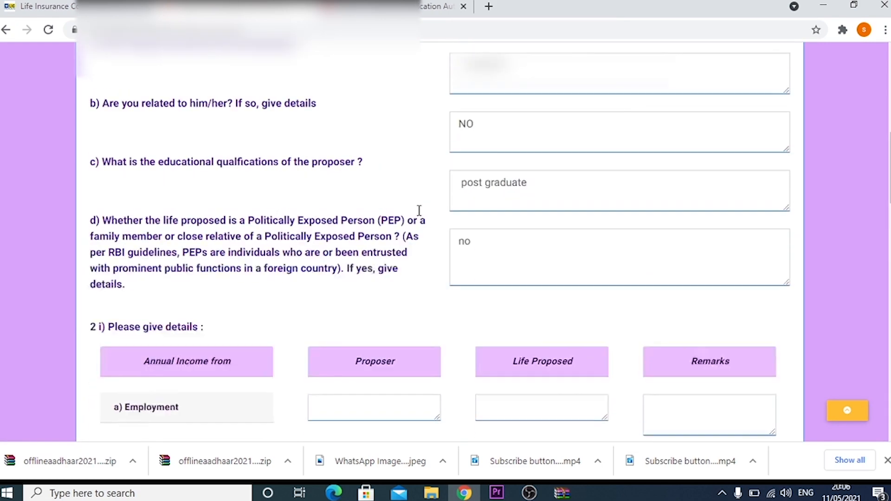
scroll(419, 210, "up", 5)
scroll(418, 210, "down", 20)
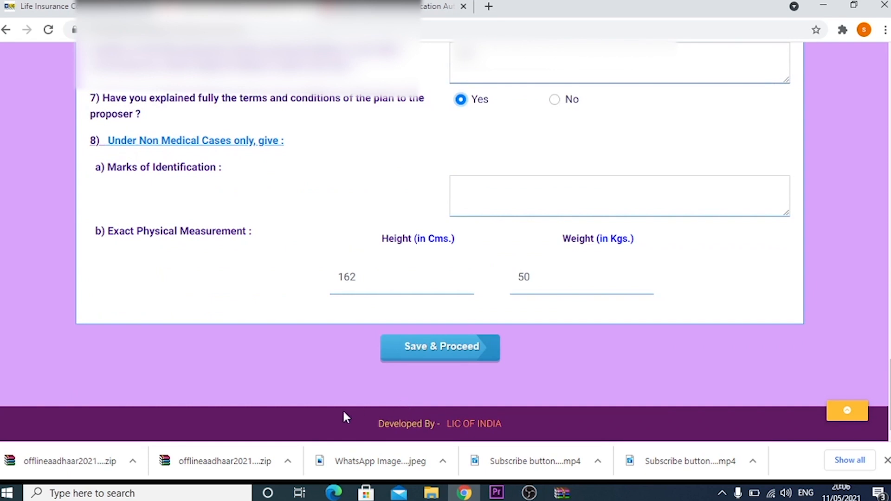
- Save the Moral Hazard Report and continue to the proposal options page
left_click(446, 349)
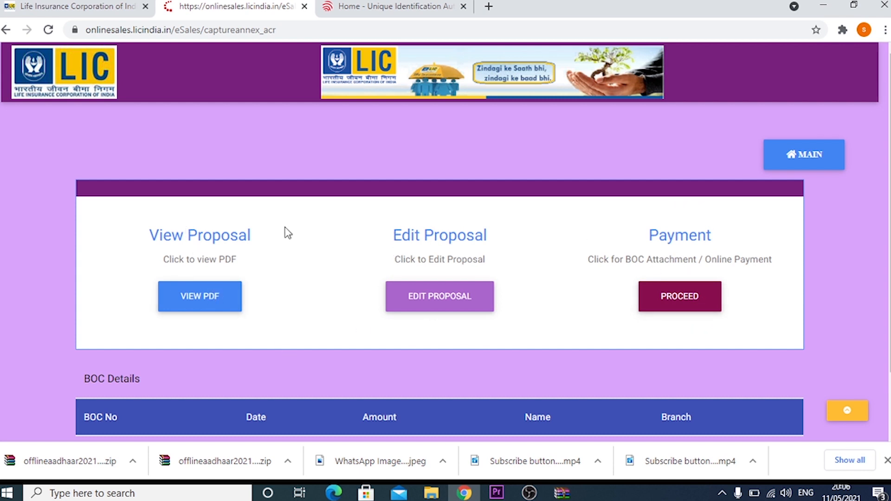
- Open the proposal PDF in a new tab, then return to the options tab
left_click(194, 299)
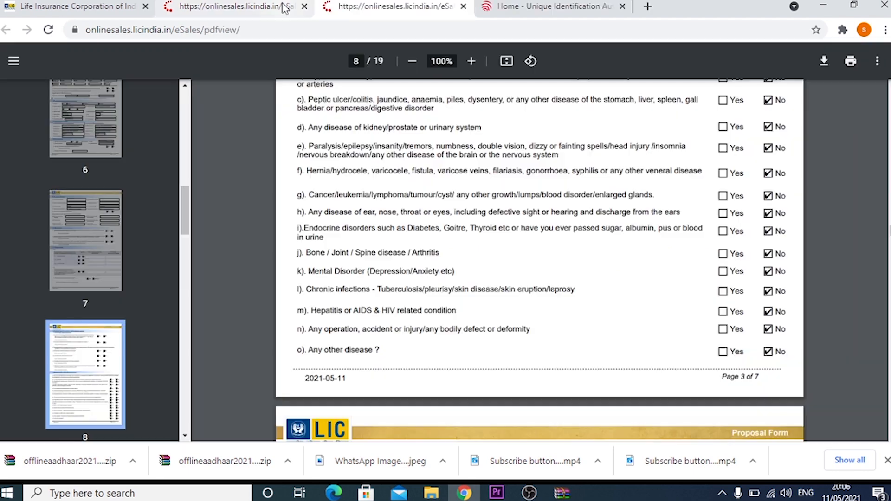
left_click(283, 6)
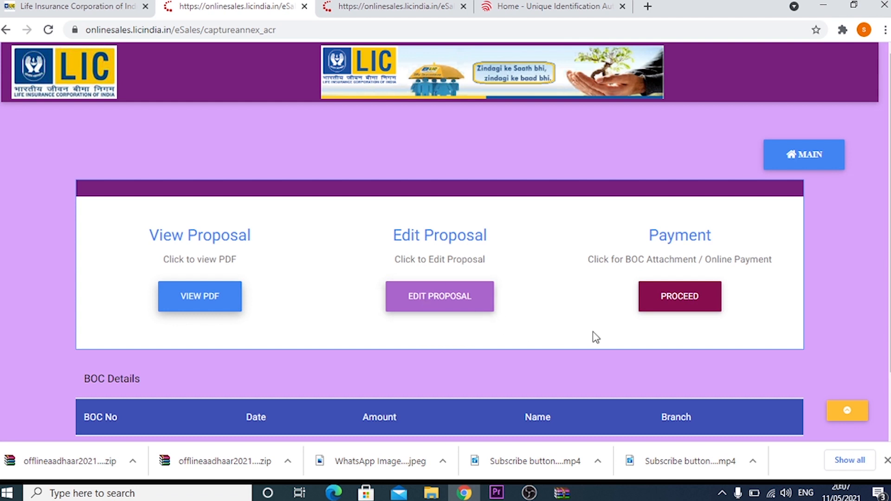
- Proceed to the Attach BOC or Online Payment page, then switch to the LIC homepage tab
left_click(680, 300)
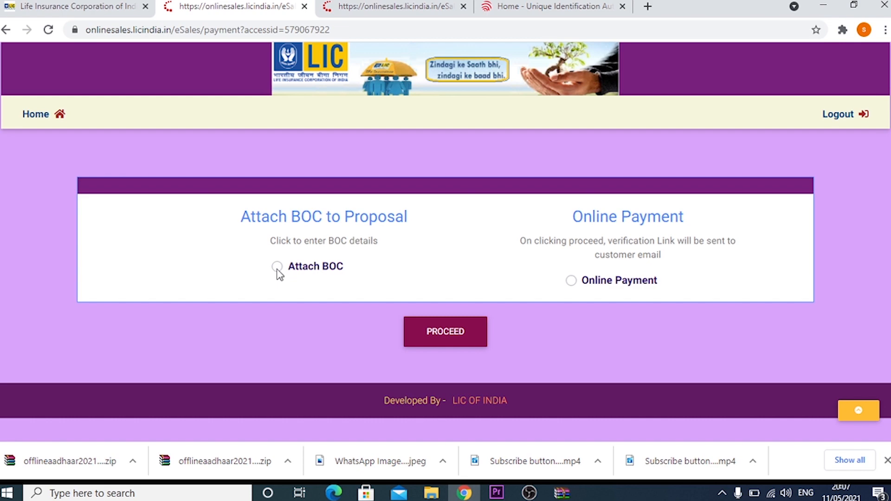
left_click(101, 11)
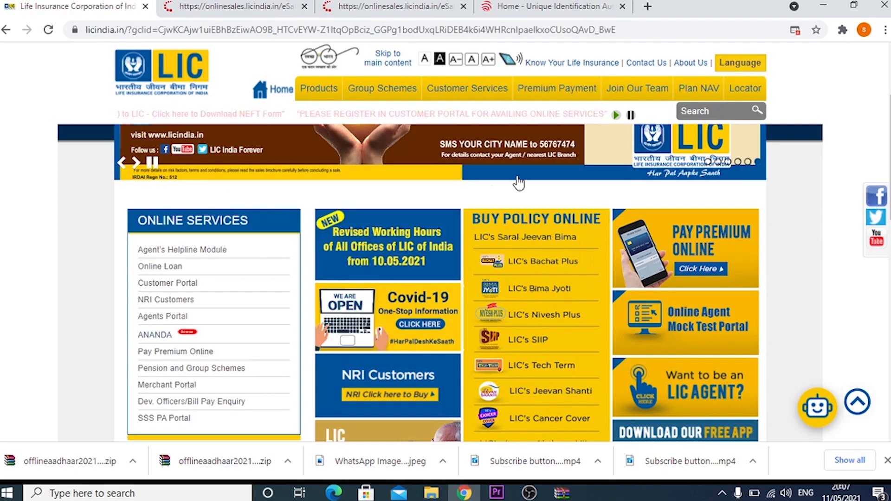